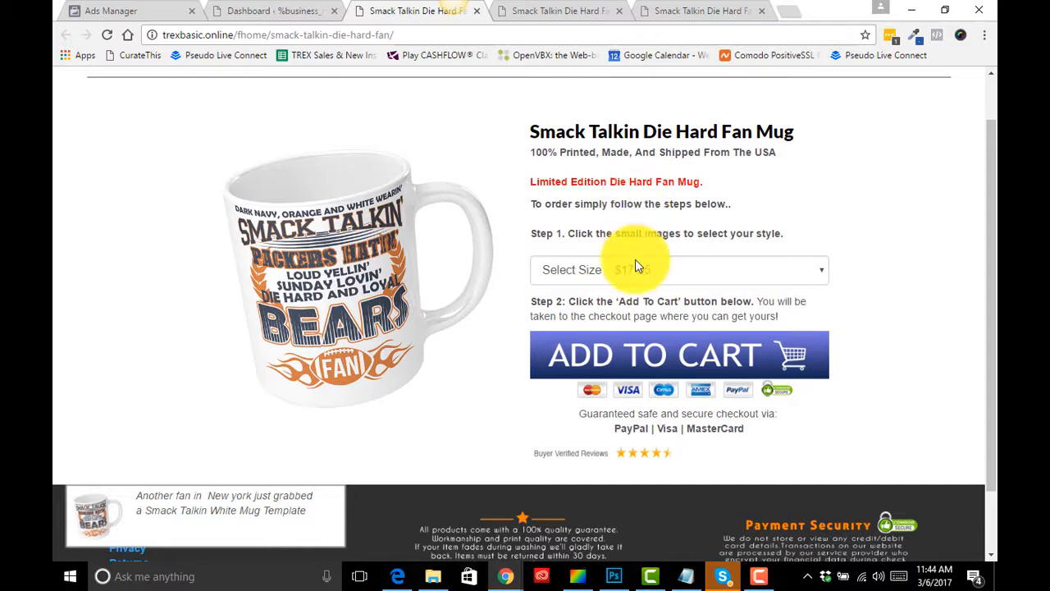
- Review the mug's size options and prices on the Smack Talkin Die Hard Fan Mug page
click(632, 271)
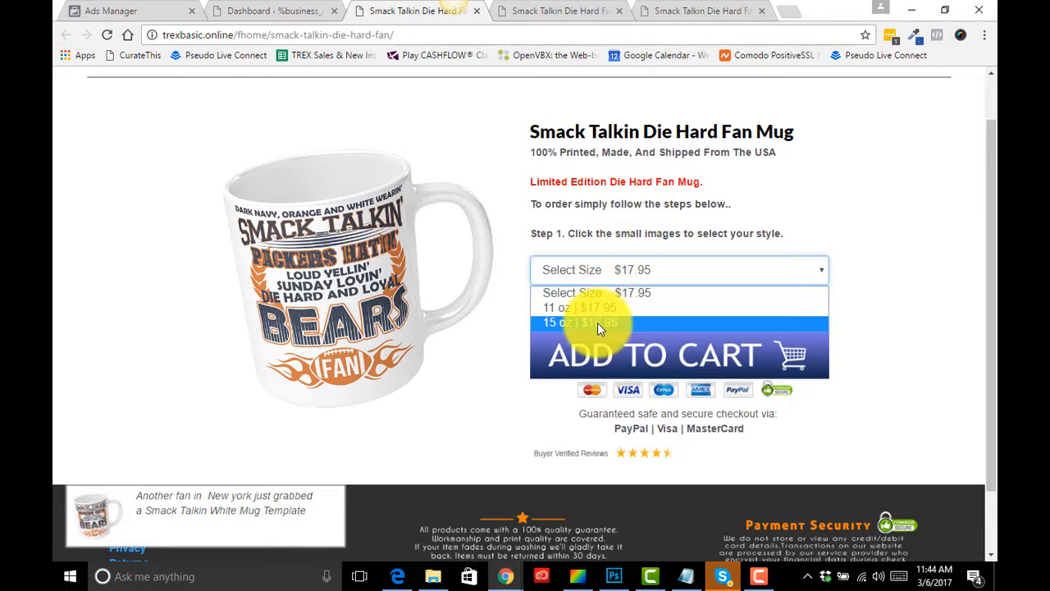
click(790, 221)
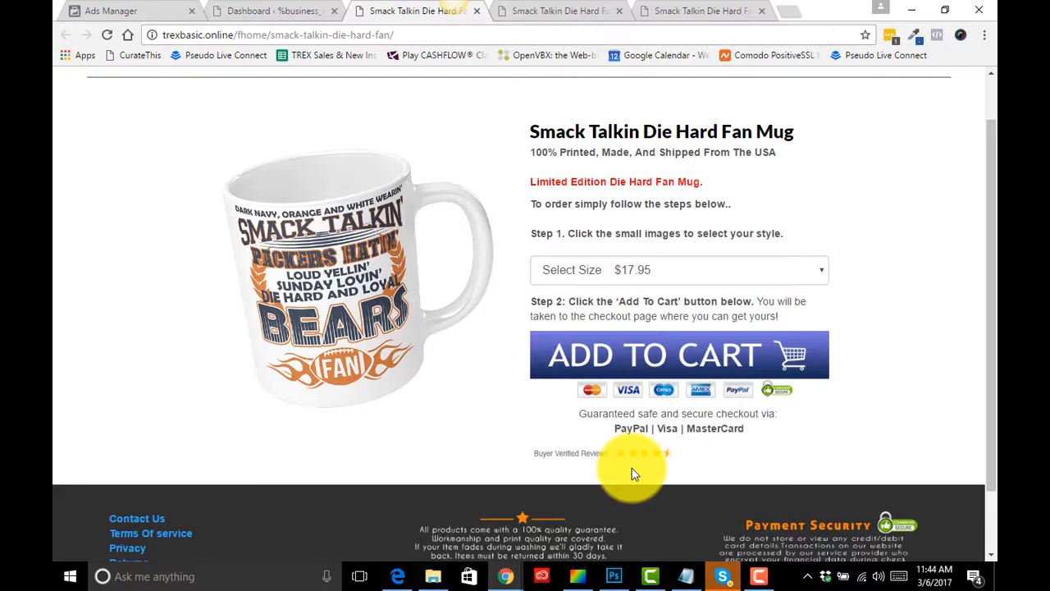
scroll(659, 325, up, 1)
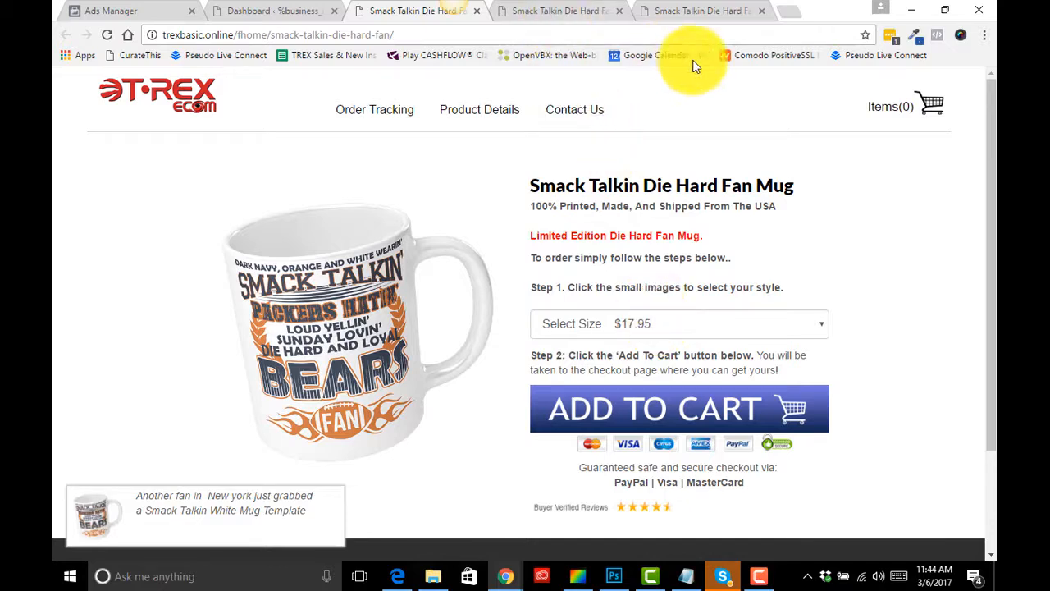
- Examine the Ladies V Neck product page, its color thumbnails and its size options
click(710, 14)
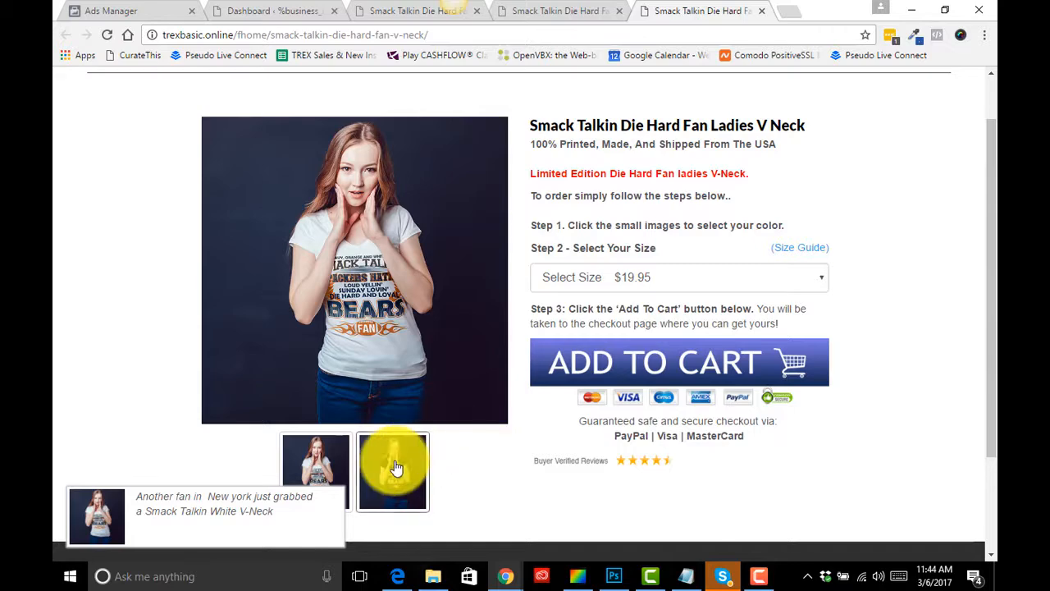
click(334, 466)
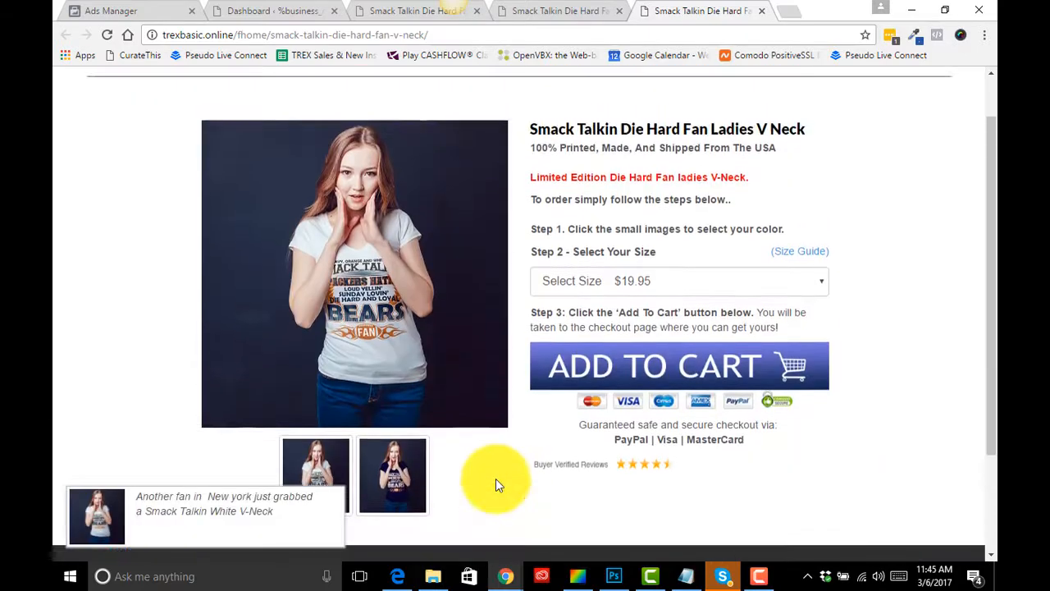
scroll(496, 478, up, 1)
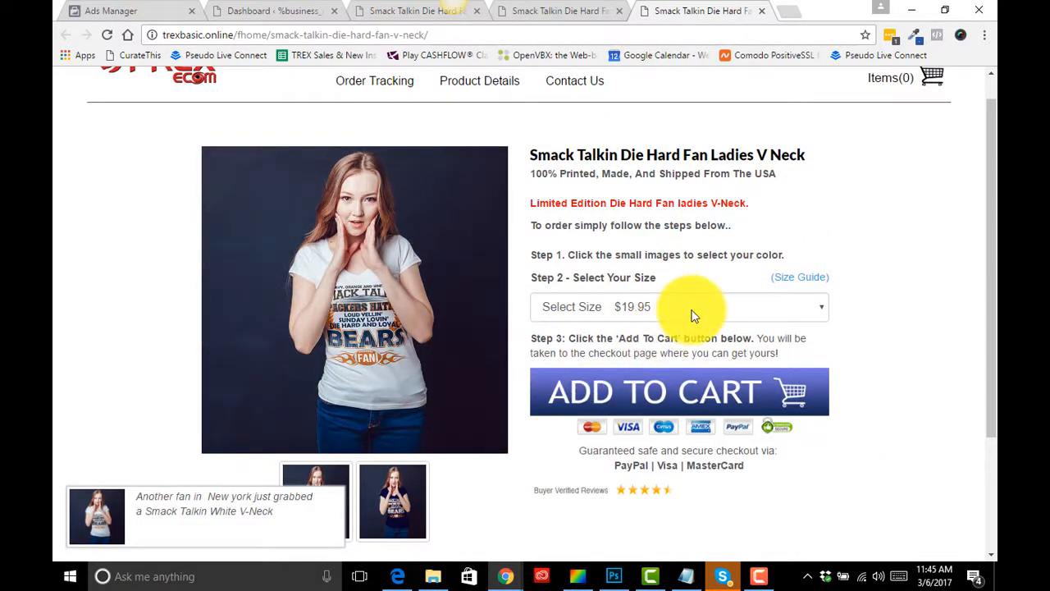
click(691, 316)
click(871, 342)
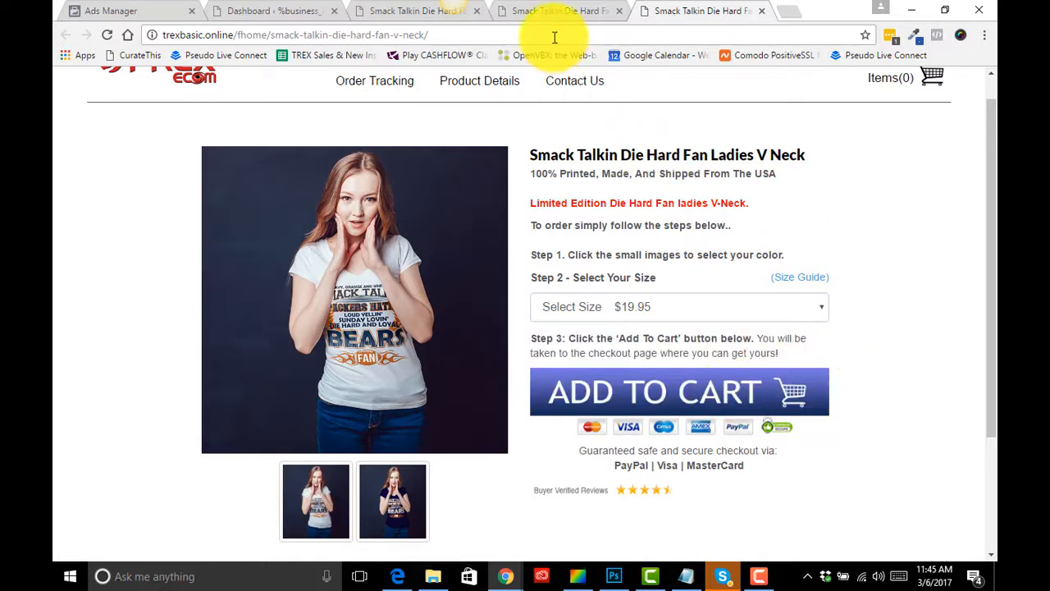
- Switch to the pillow case set product page and review its size and quantity options
click(558, 11)
scroll(549, 320, down, 2)
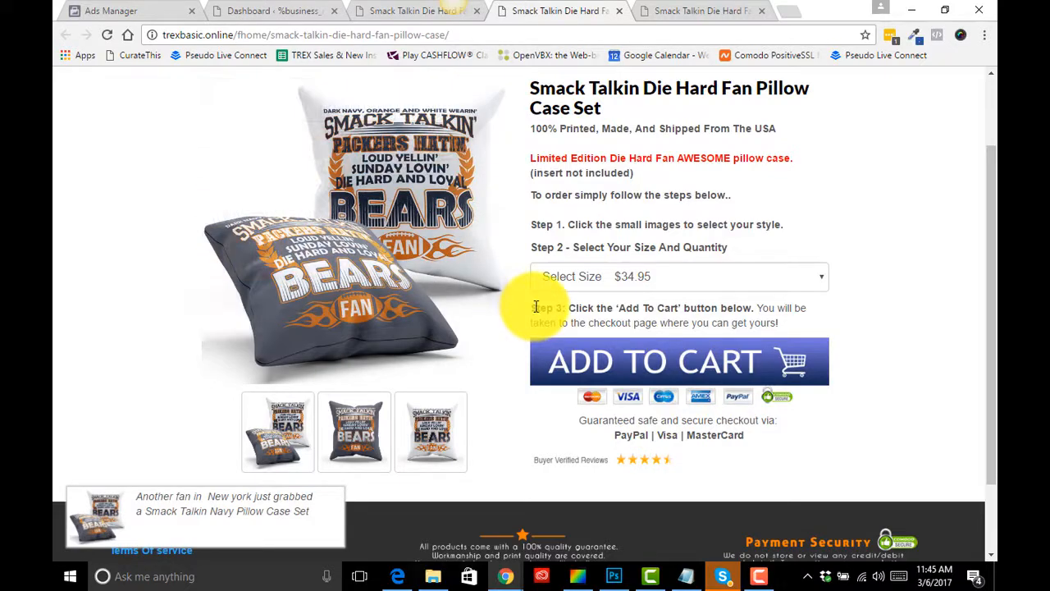
scroll(575, 304, up, 1)
scroll(666, 499, down, 1)
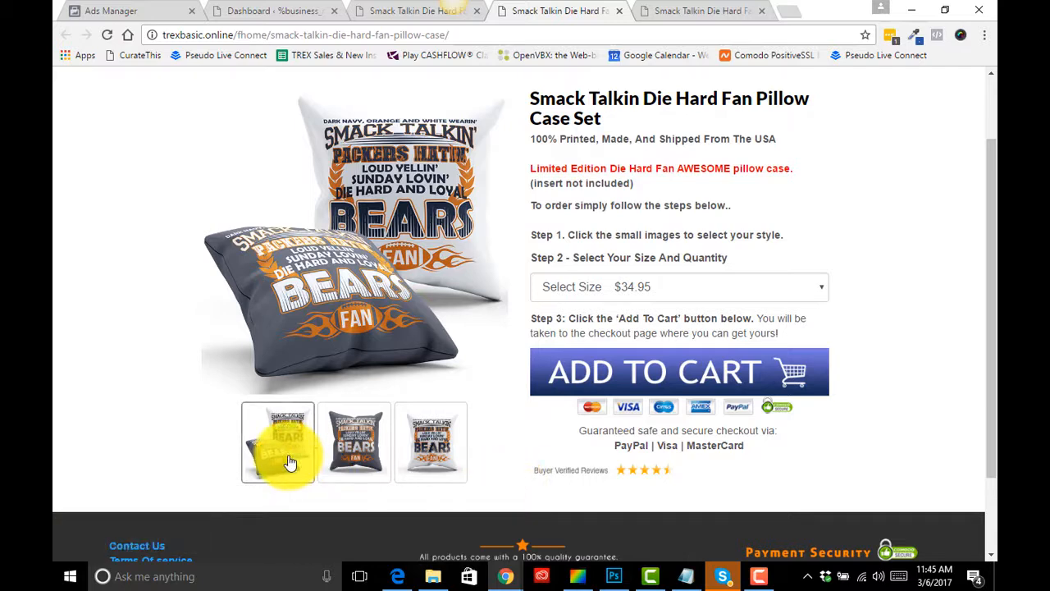
click(716, 290)
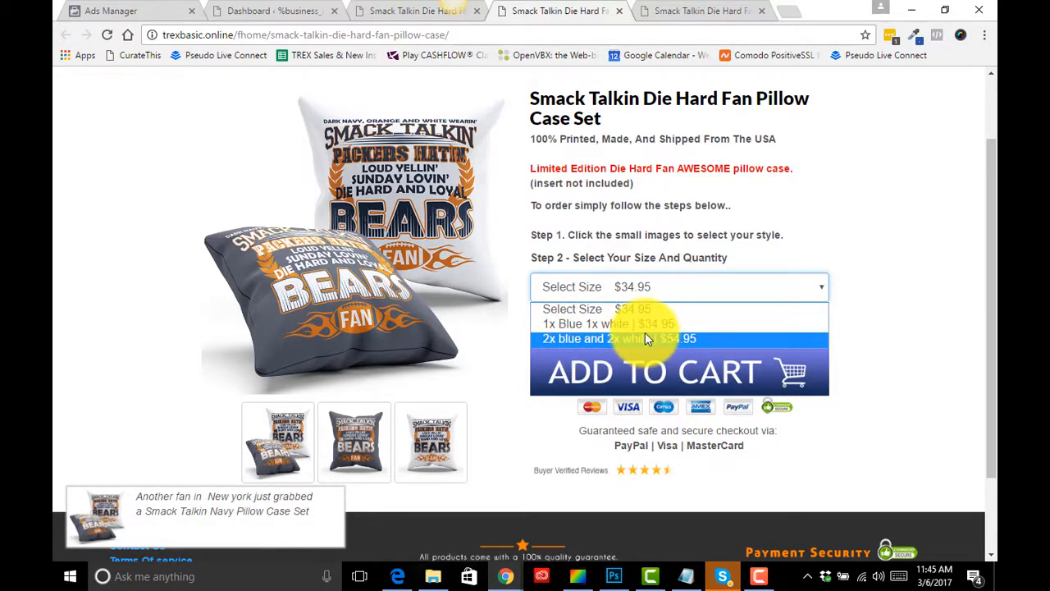
click(832, 235)
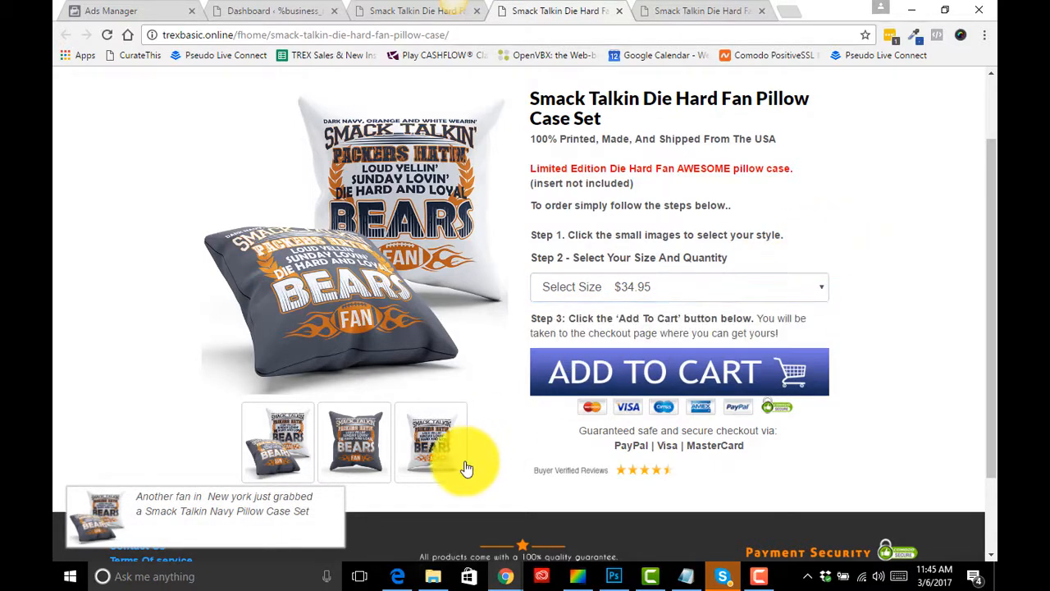
- Compare the pillowcase quantity options for the blue and white pillow styles
click(354, 444)
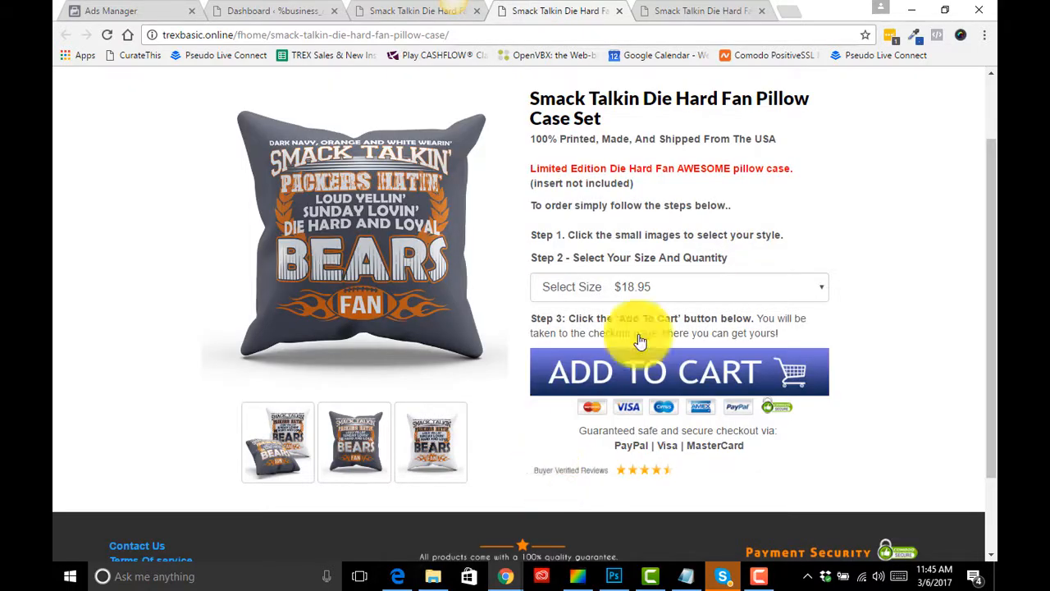
click(704, 287)
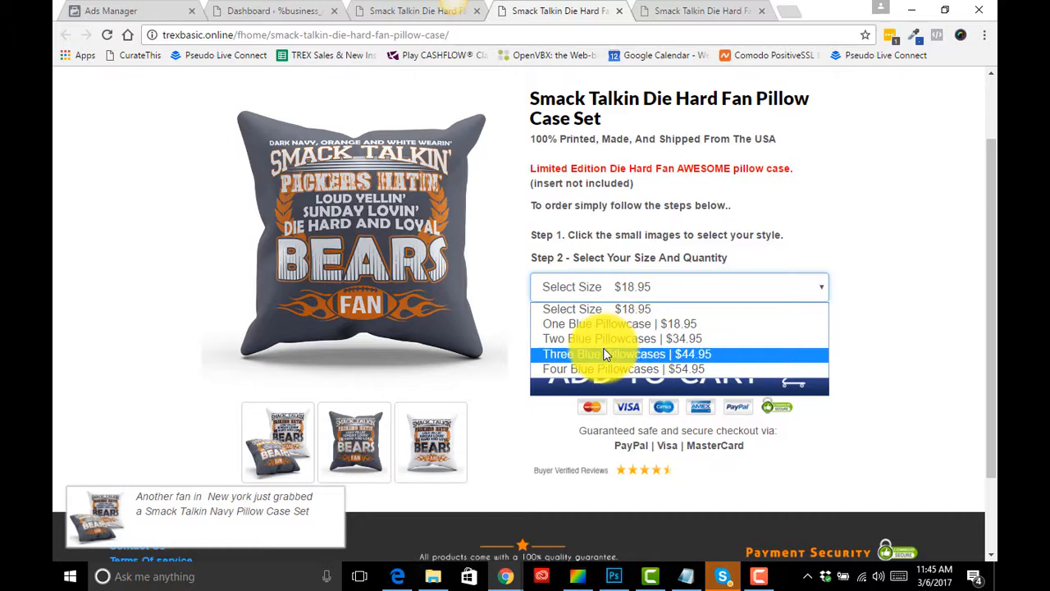
click(875, 304)
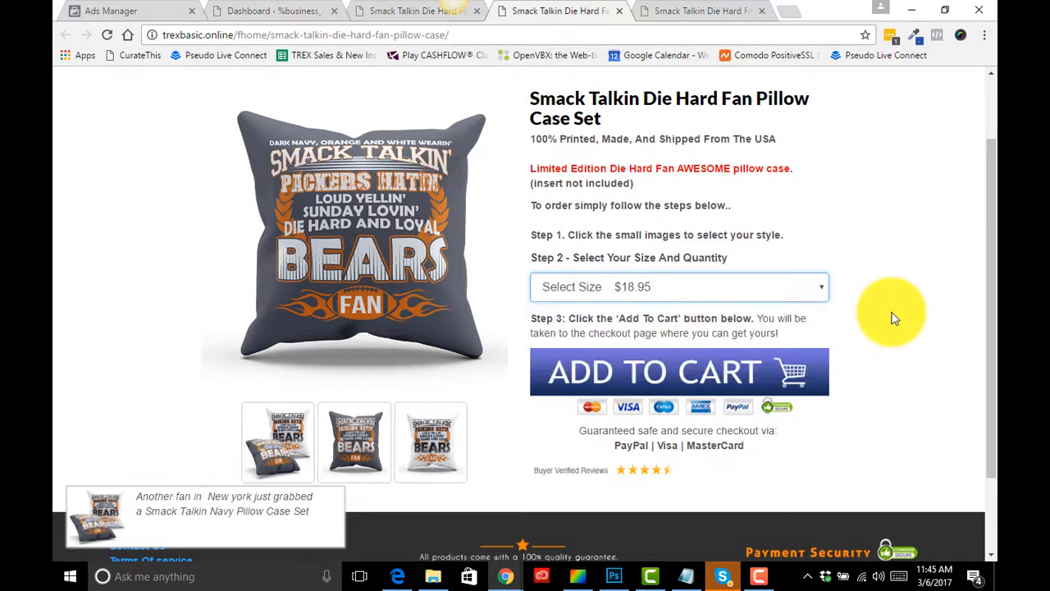
click(451, 447)
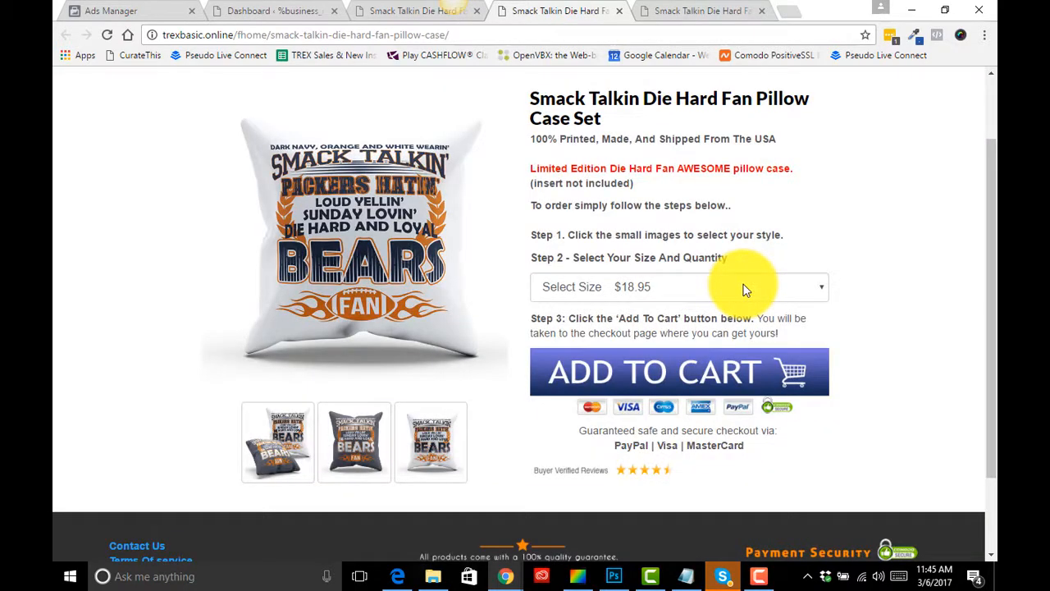
click(746, 288)
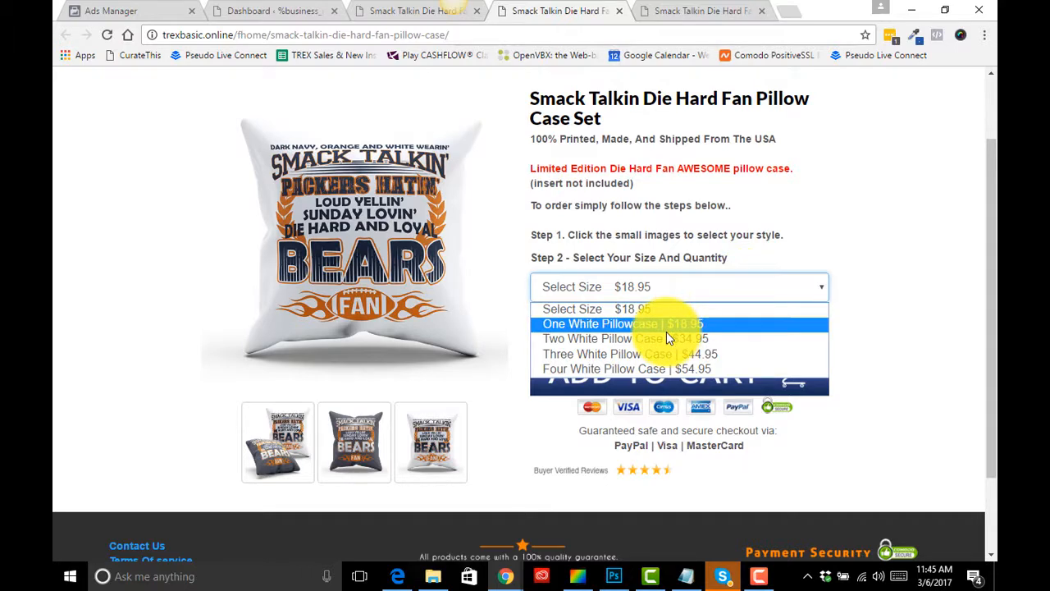
click(879, 331)
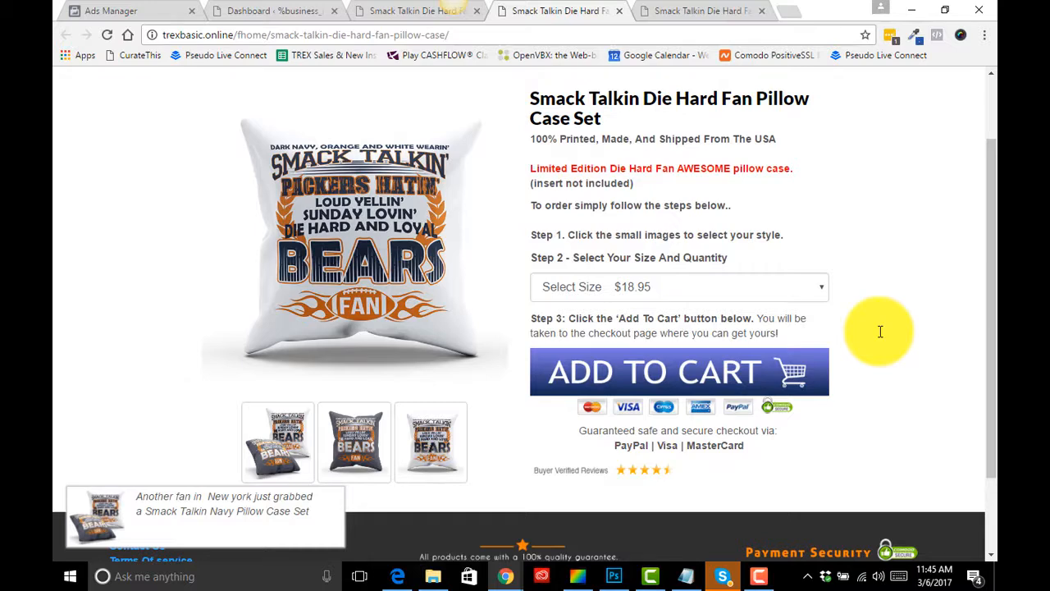
- Scroll through the pillow case set page down to the footer
scroll(881, 332, up, 2)
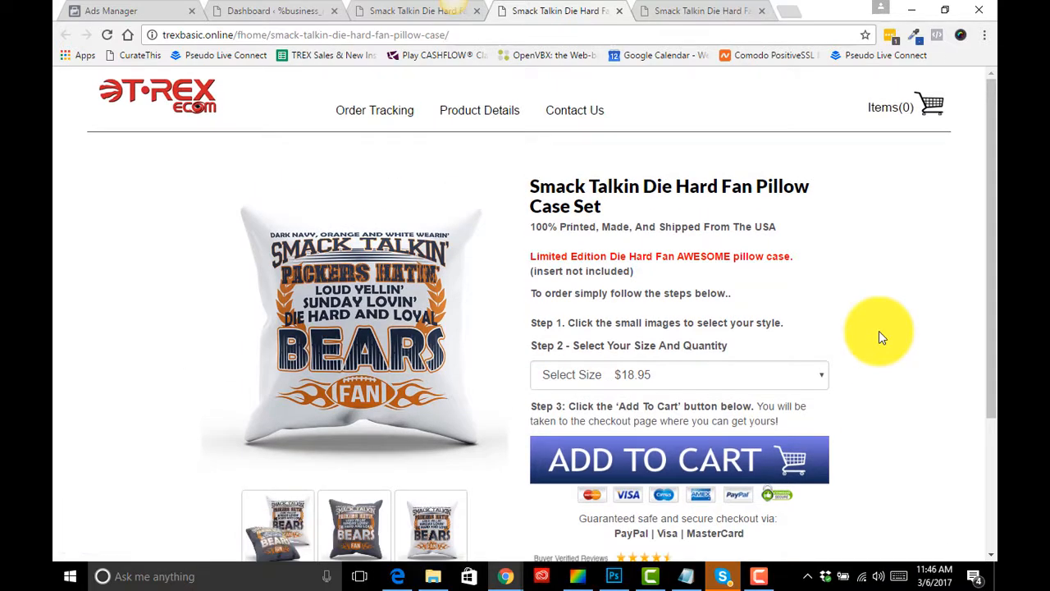
scroll(879, 332, down, 1)
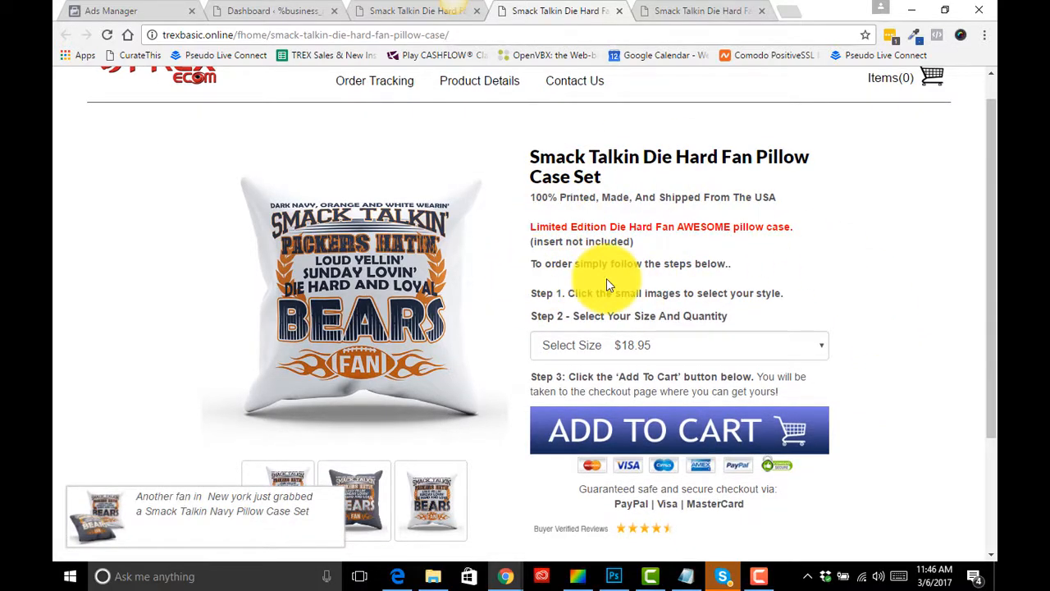
scroll(606, 278, down, 1)
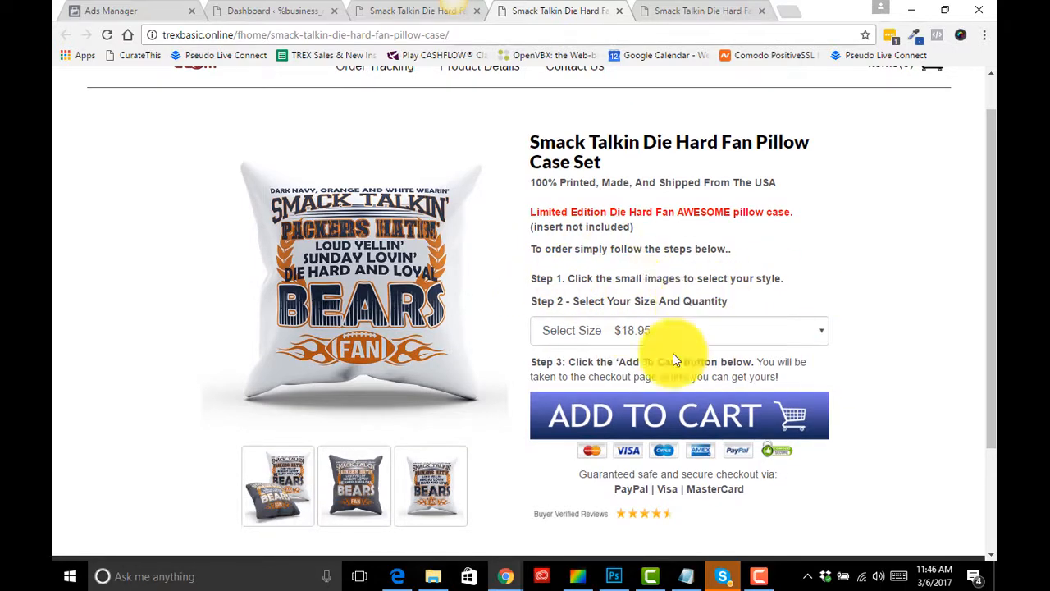
scroll(659, 313, down, 2)
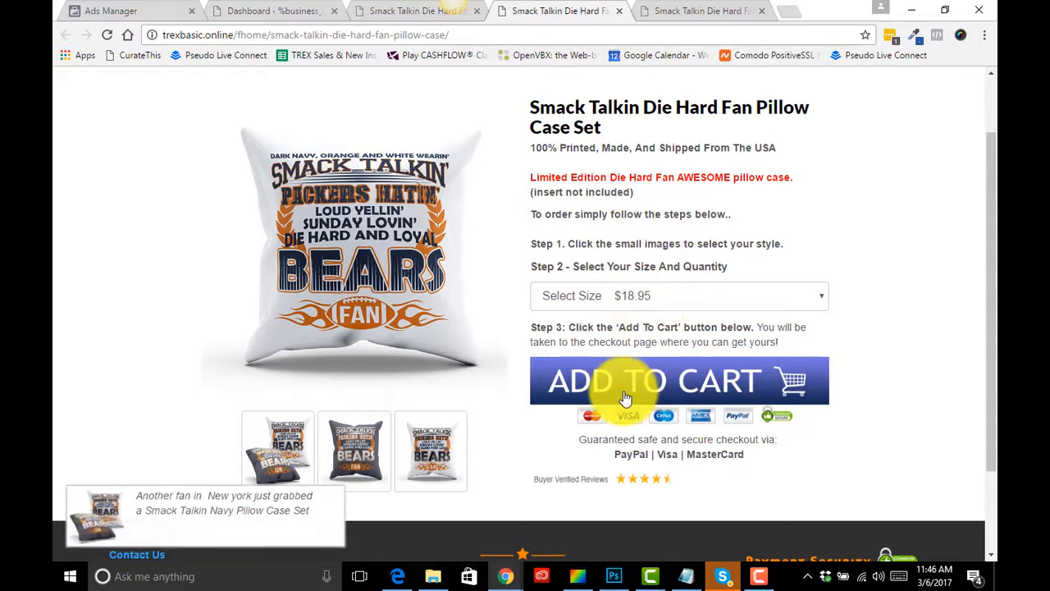
scroll(618, 413, down, 2)
scroll(618, 413, down, 1)
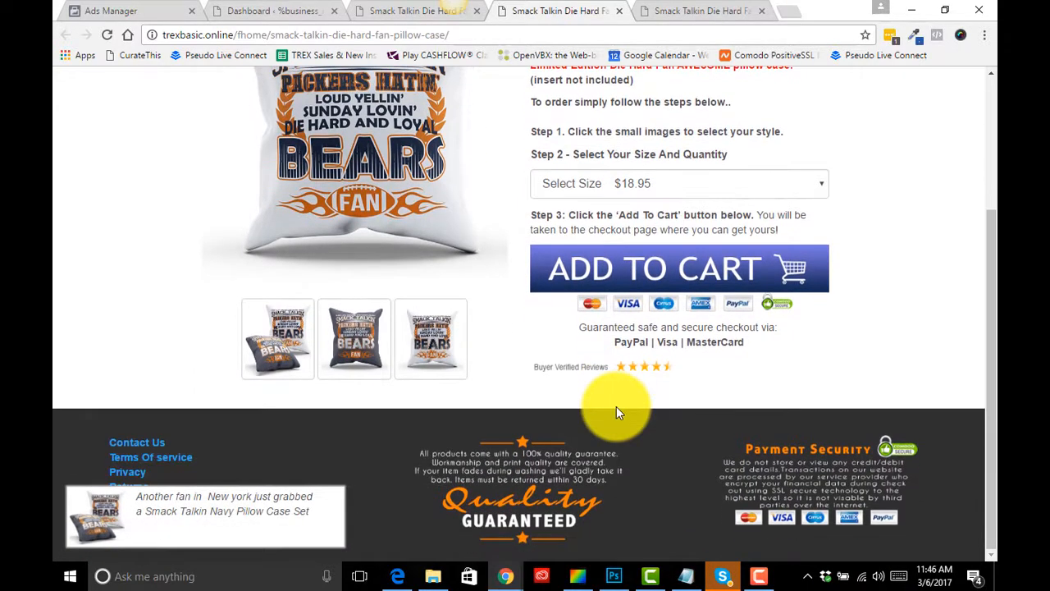
scroll(618, 413, up, 3)
scroll(617, 406, down, 3)
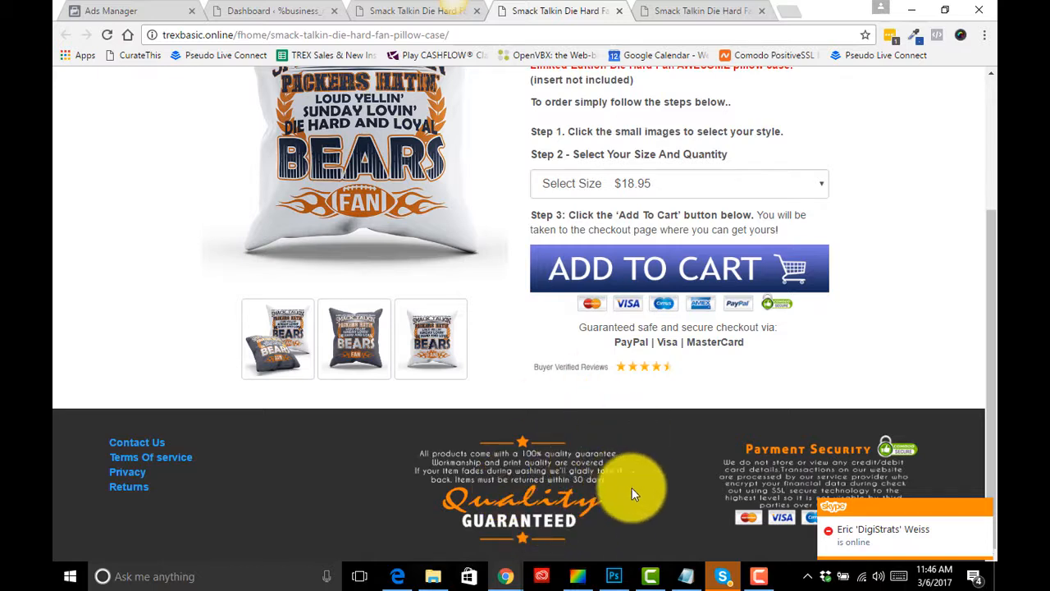
right_click(501, 471)
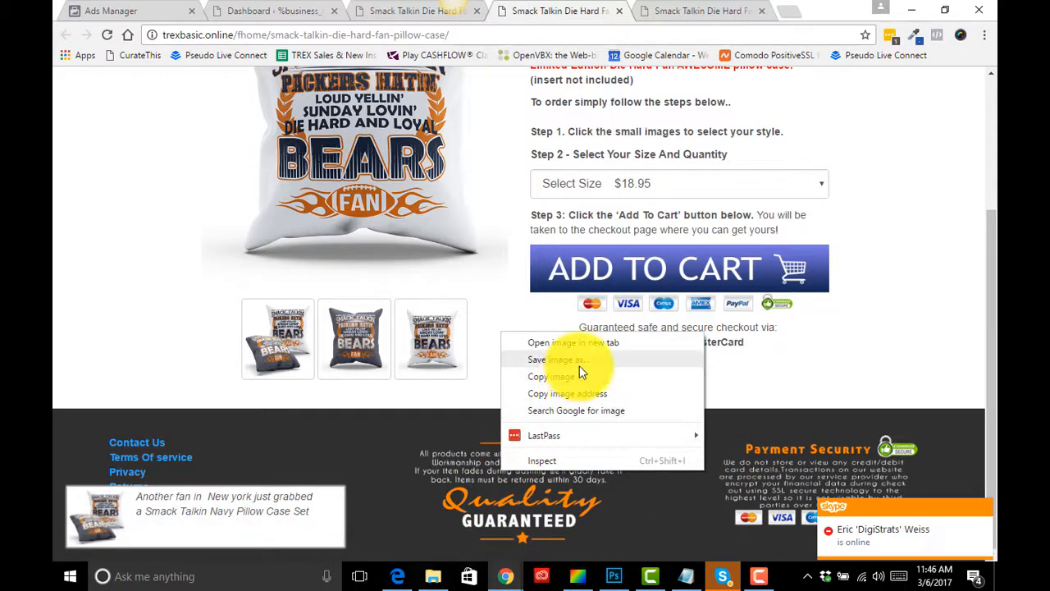
click(809, 399)
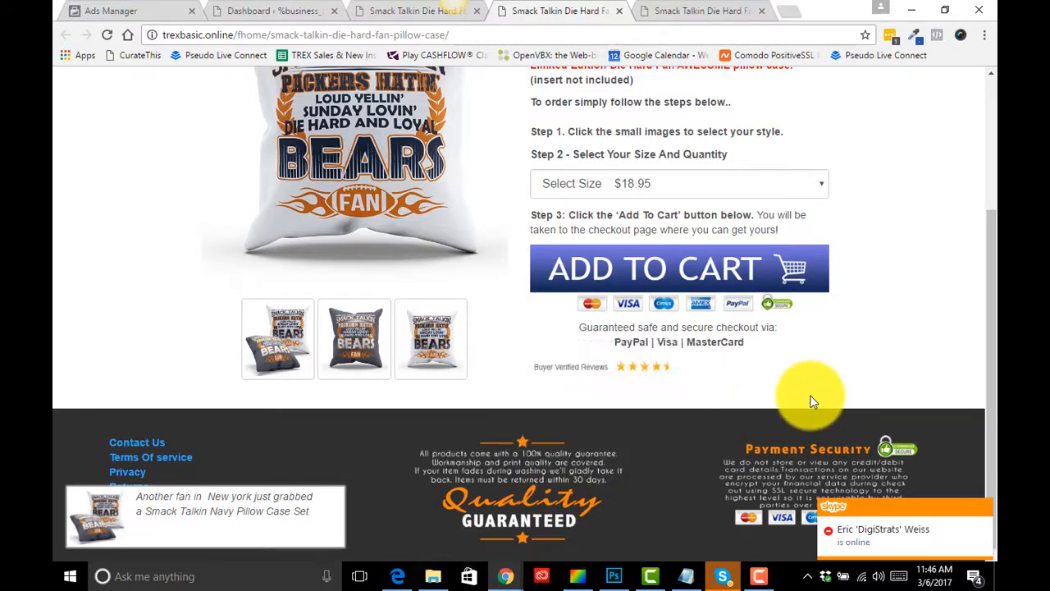
scroll(579, 422, up, 3)
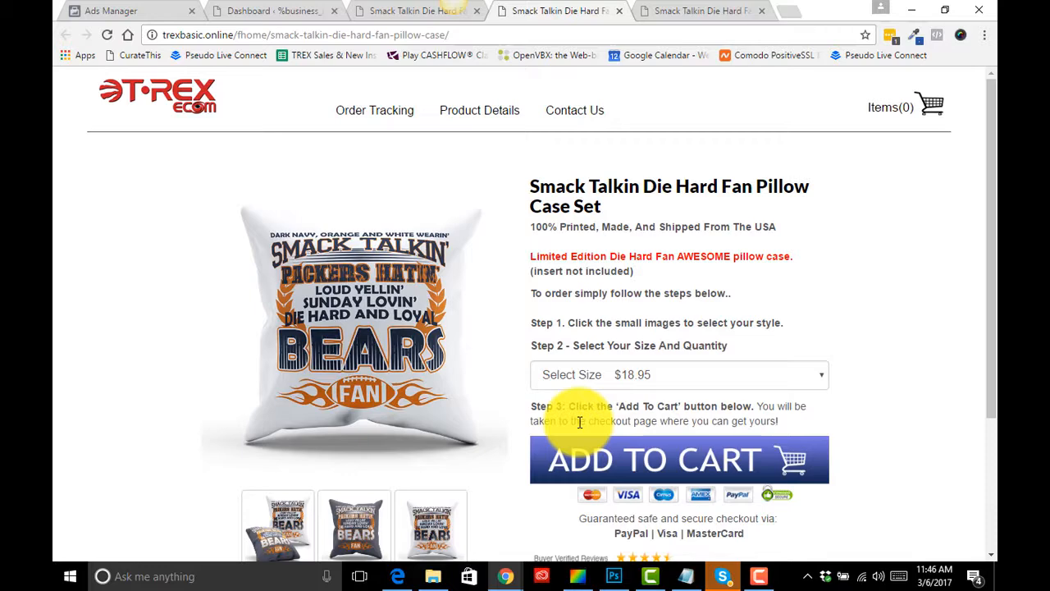
scroll(581, 422, down, 3)
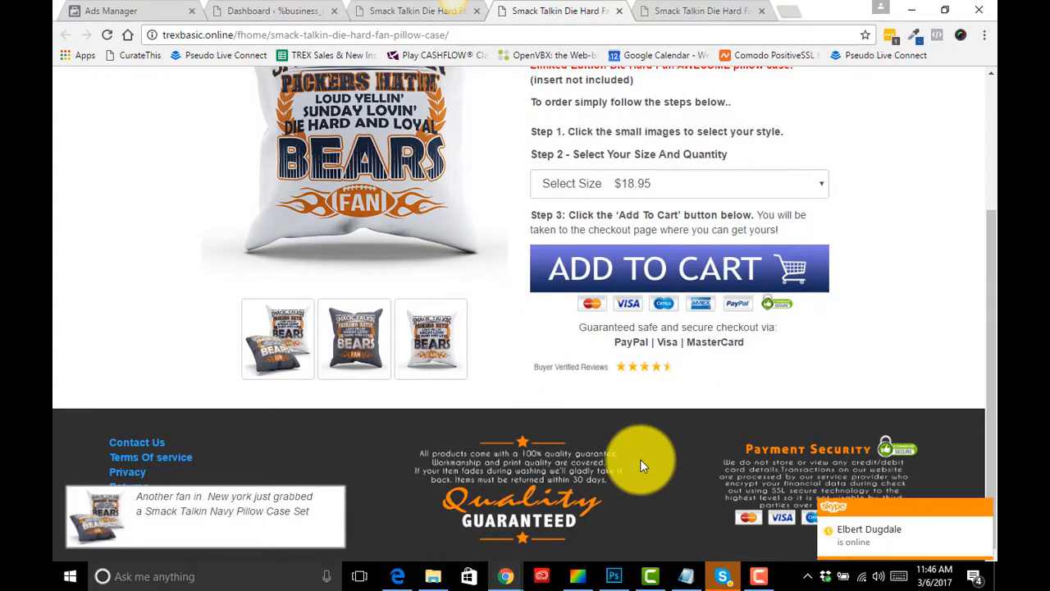
scroll(706, 390, up, 1)
scroll(708, 385, up, 2)
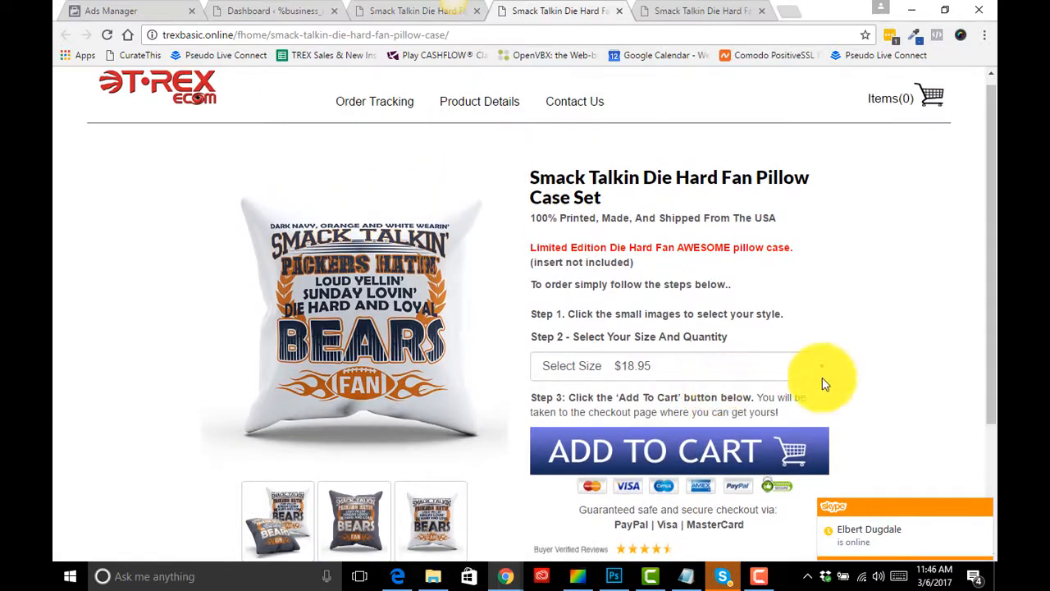
scroll(649, 382, down, 1)
right_click(605, 337)
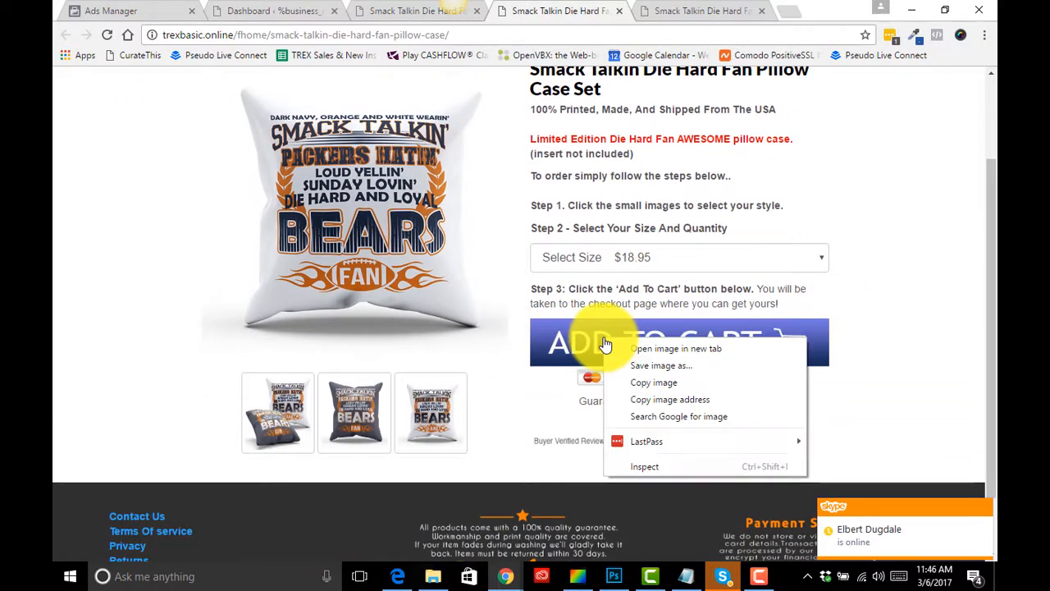
click(865, 358)
scroll(716, 408, up, 1)
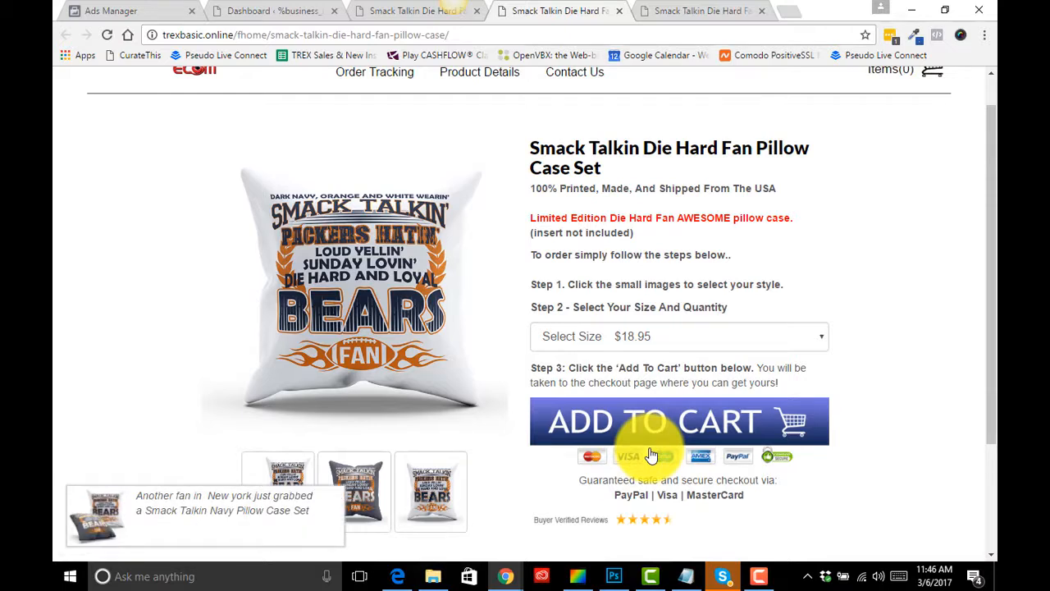
scroll(667, 160, up, 1)
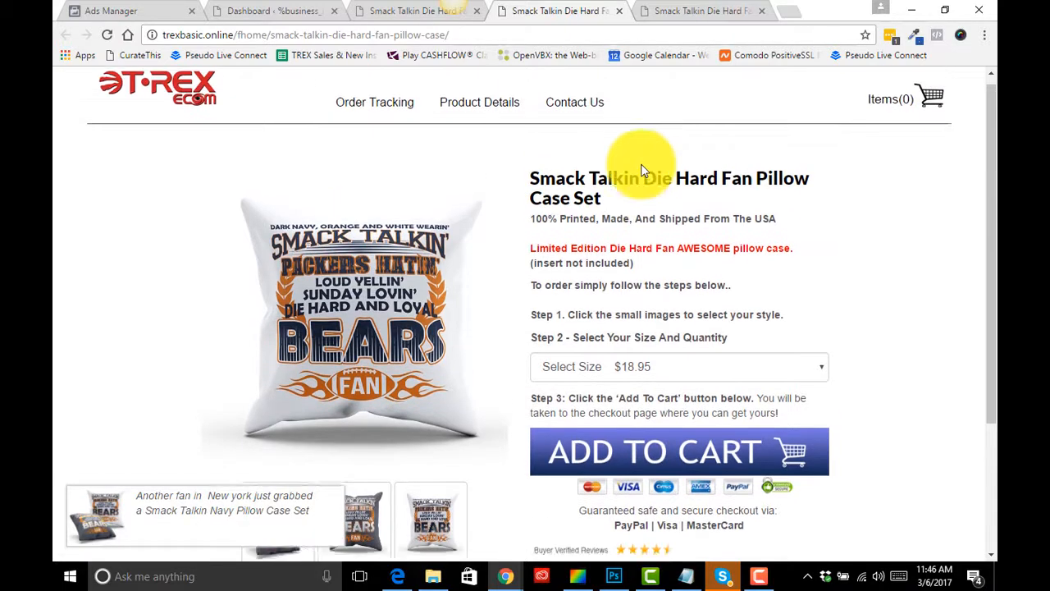
- Switch to the WordPress dashboard and open the TREXecom admin menu
click(403, 17)
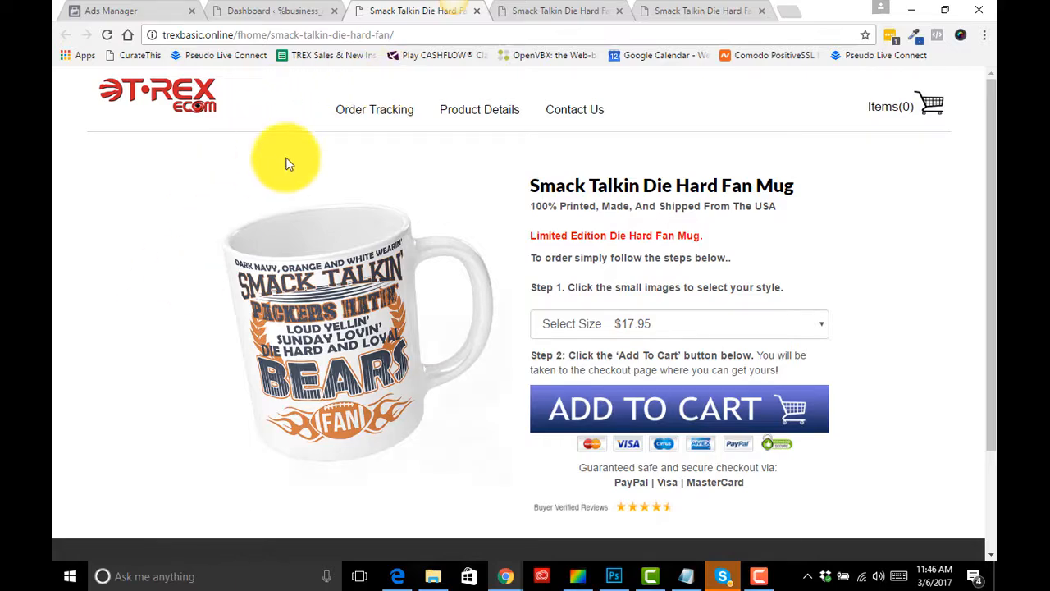
click(270, 23)
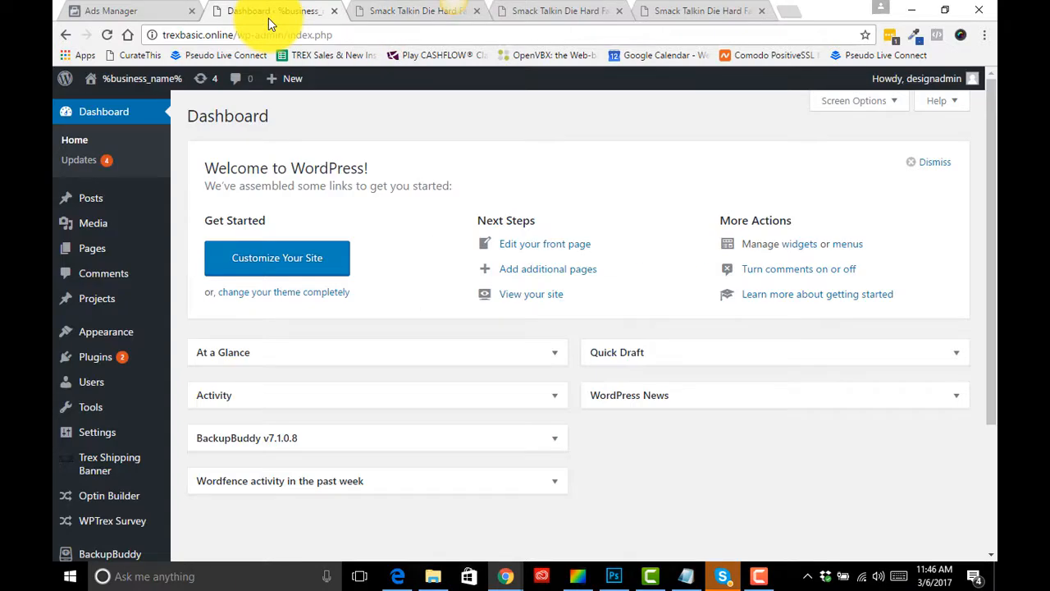
scroll(219, 301, down, 3)
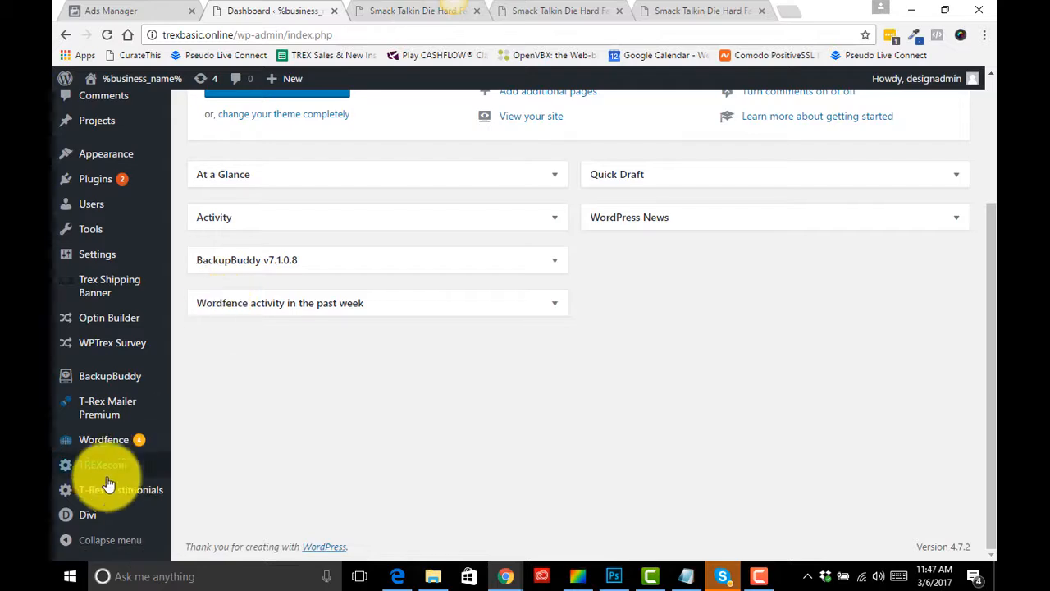
mouse_move(132, 468)
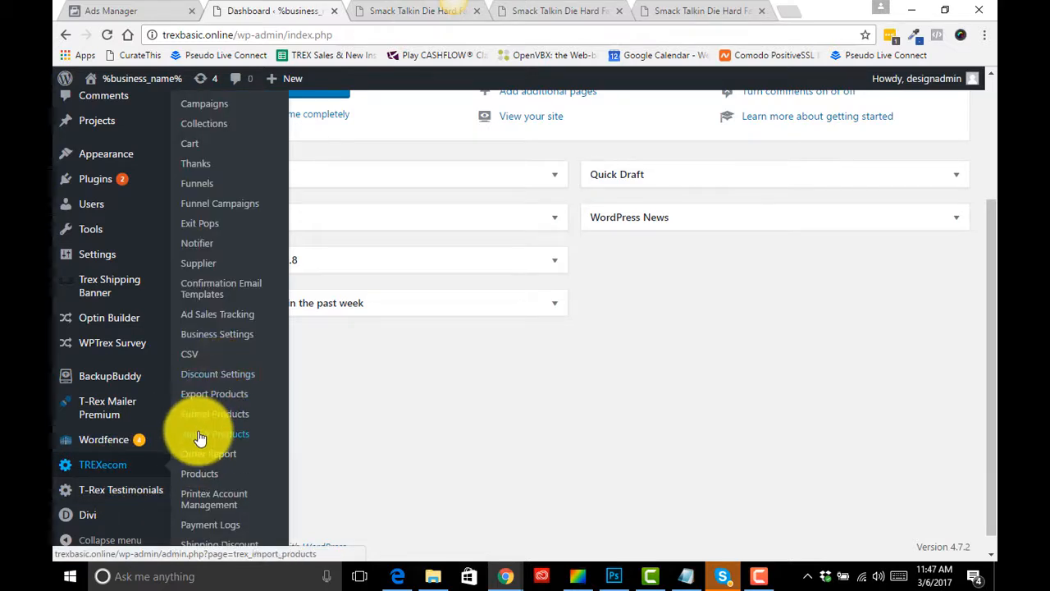
- Open the Funnel Campaigns list and scroll through all the listed funnel campaigns
click(229, 205)
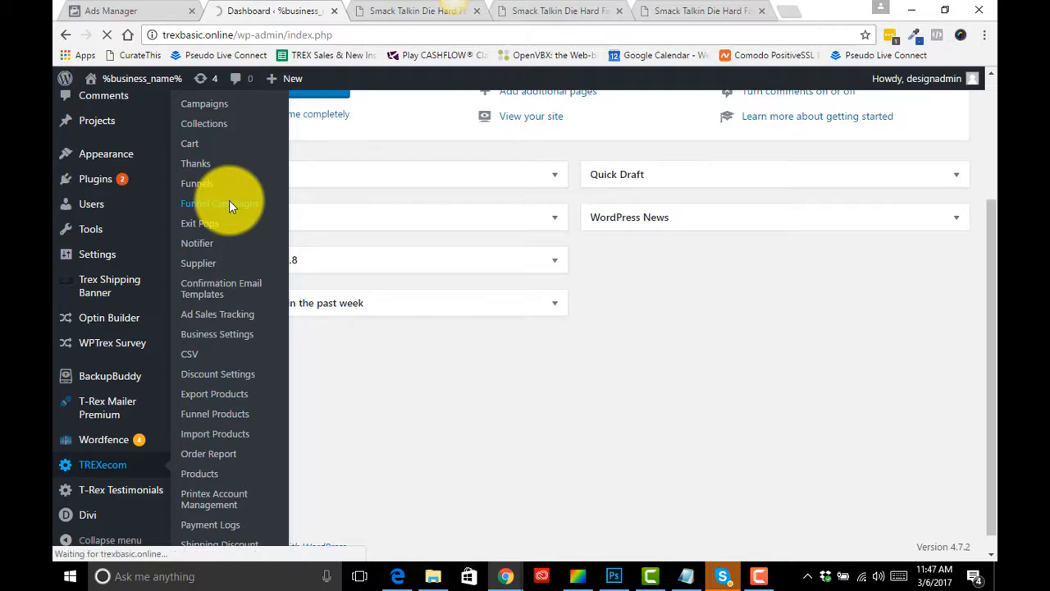
scroll(328, 340, down, 4)
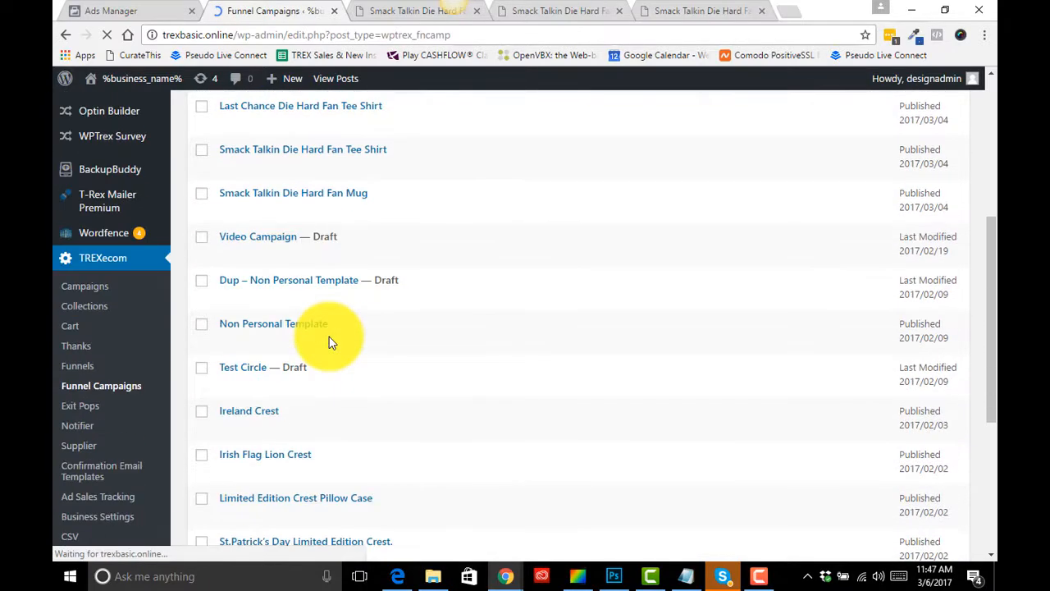
scroll(300, 363, down, 4)
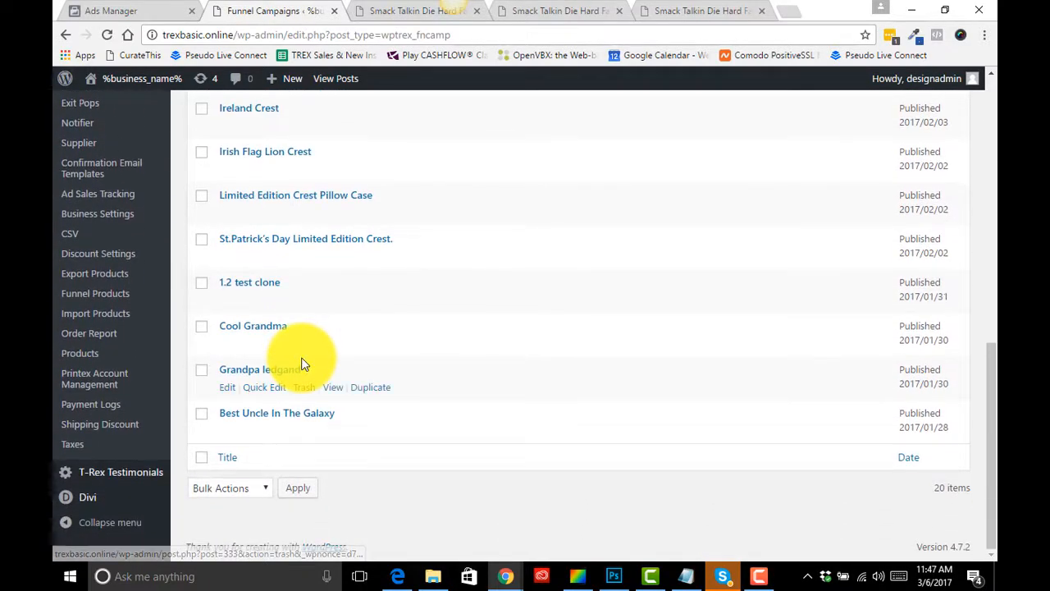
scroll(180, 248, up, 1)
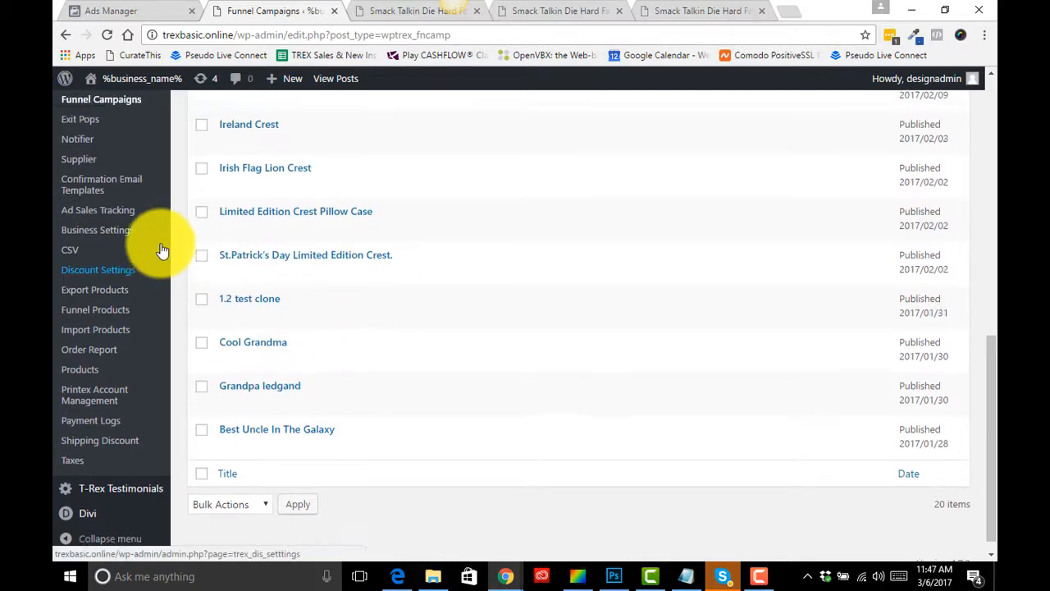
scroll(117, 246, up, 3)
- Open the Campaigns list and scroll through all the campaigns
click(92, 229)
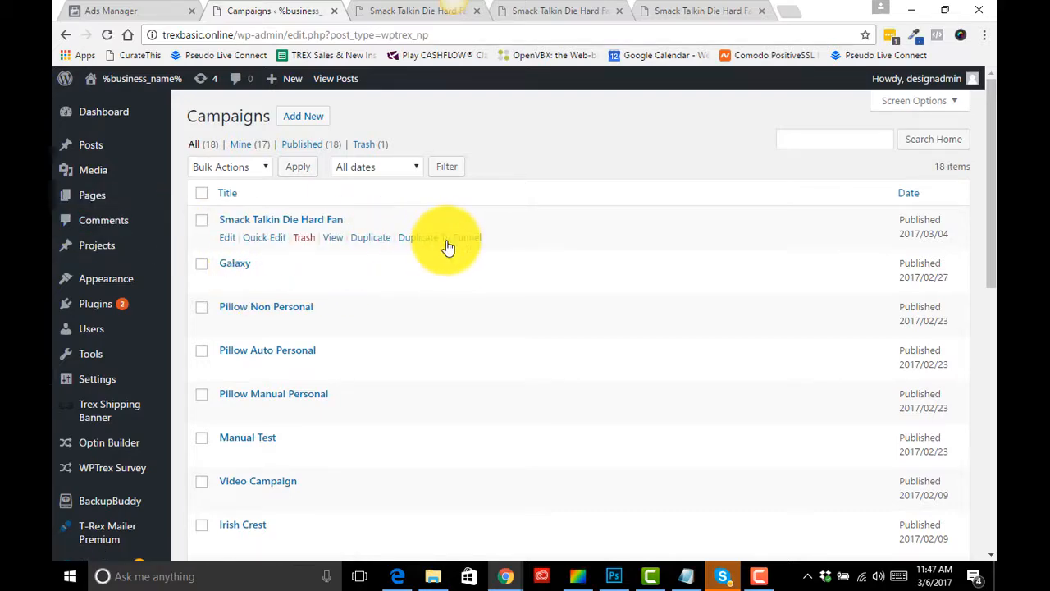
scroll(373, 283, down, 4)
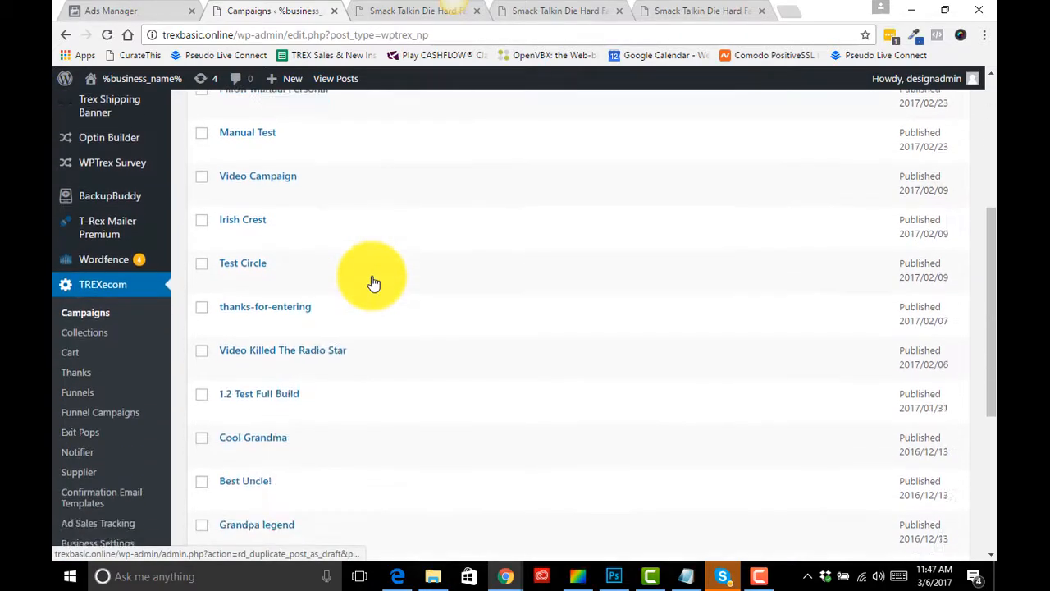
scroll(373, 283, down, 3)
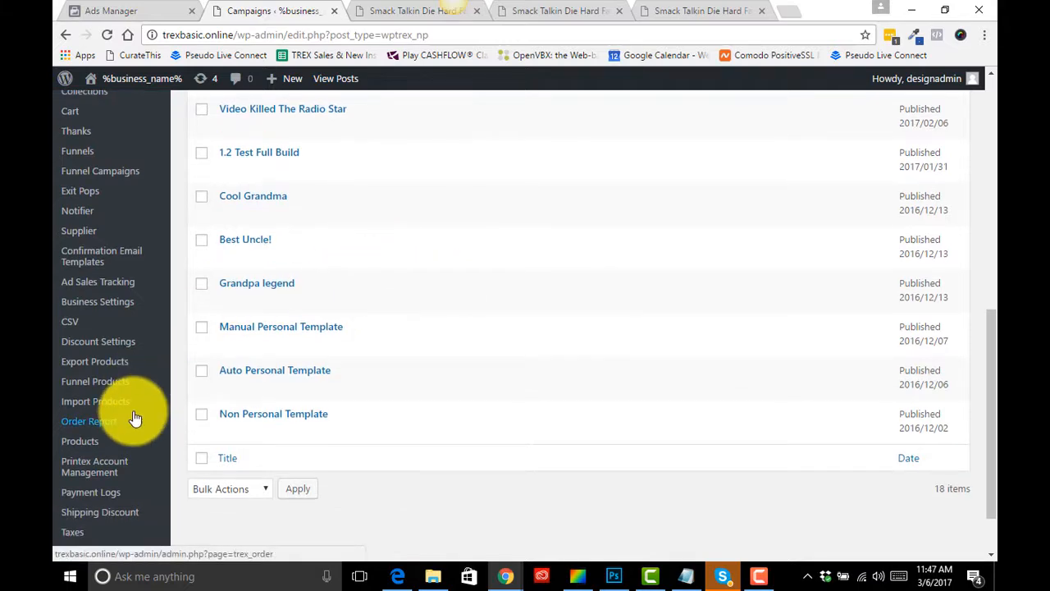
scroll(136, 420, down, 1)
- Open the Smack Talkin Die Hard Fan Mug funnel campaign for editing and compare it with its live product page
scroll(144, 386, up, 1)
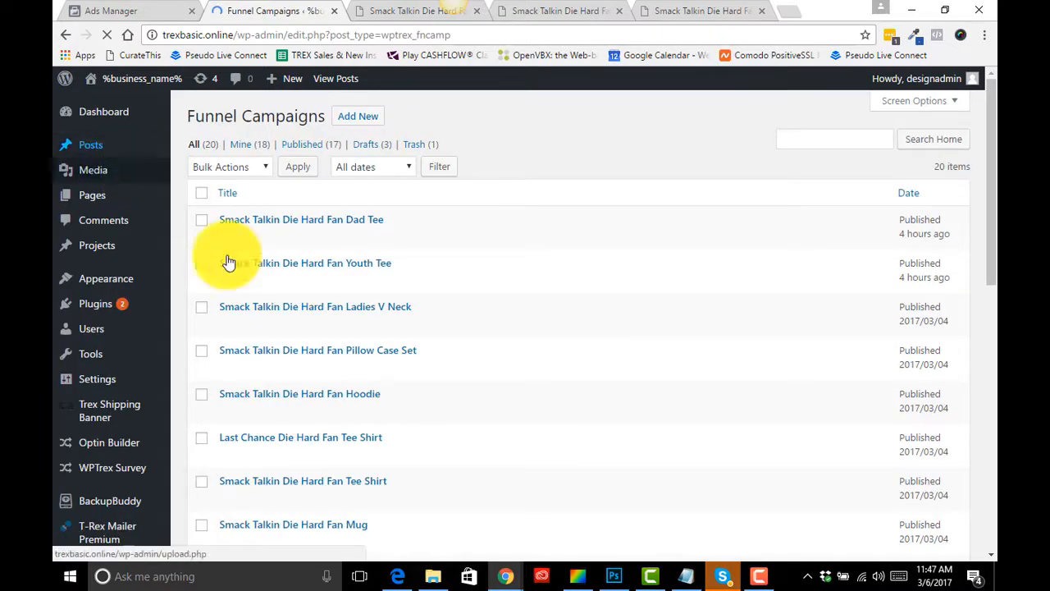
scroll(248, 336, down, 3)
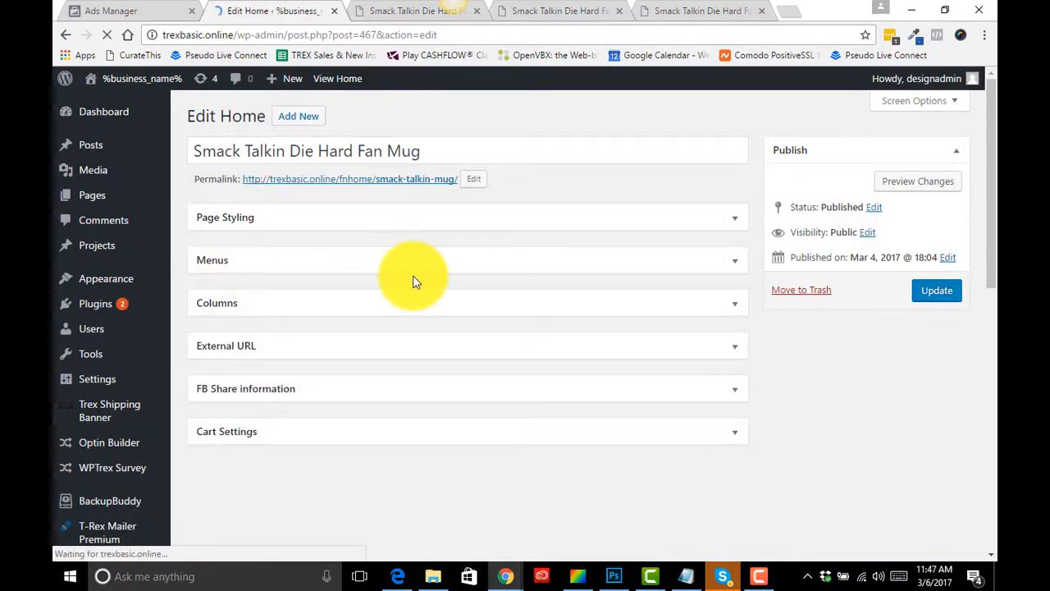
click(418, 10)
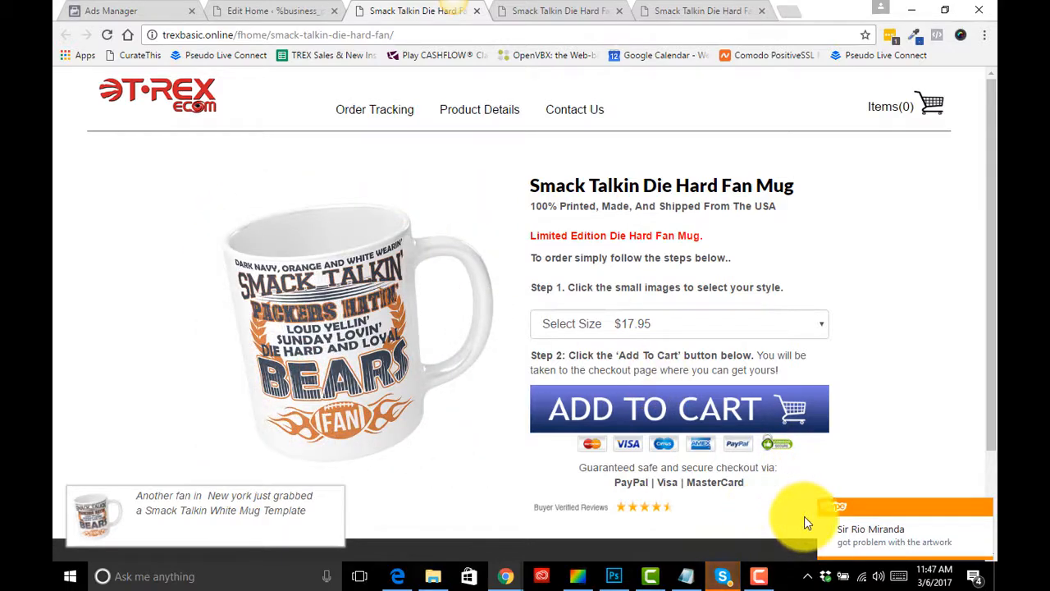
click(984, 509)
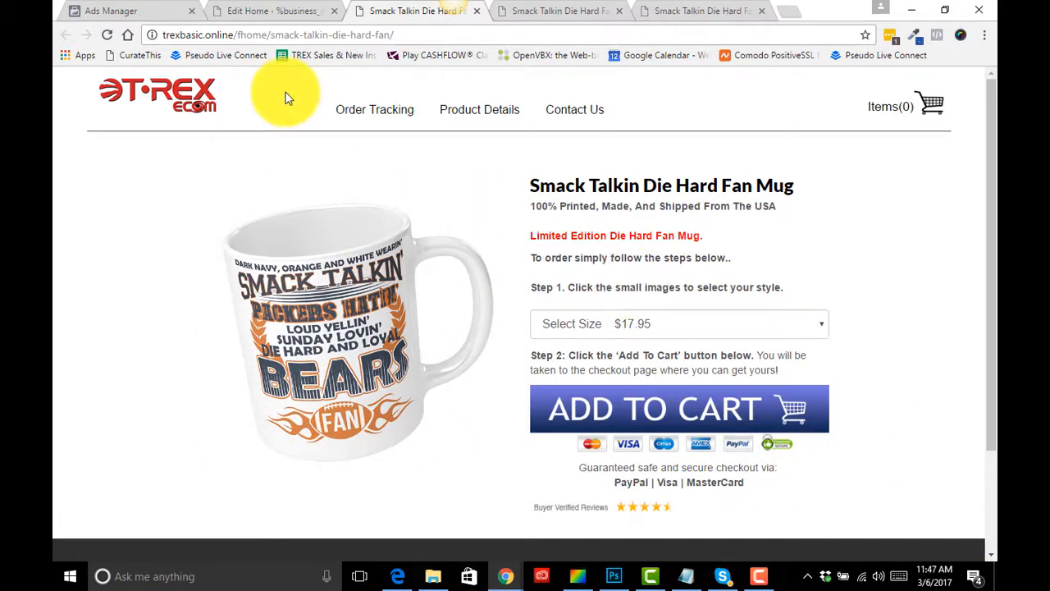
click(275, 14)
- Browse the TREXecom submenu items in the admin sidebar
scroll(202, 365, down, 3)
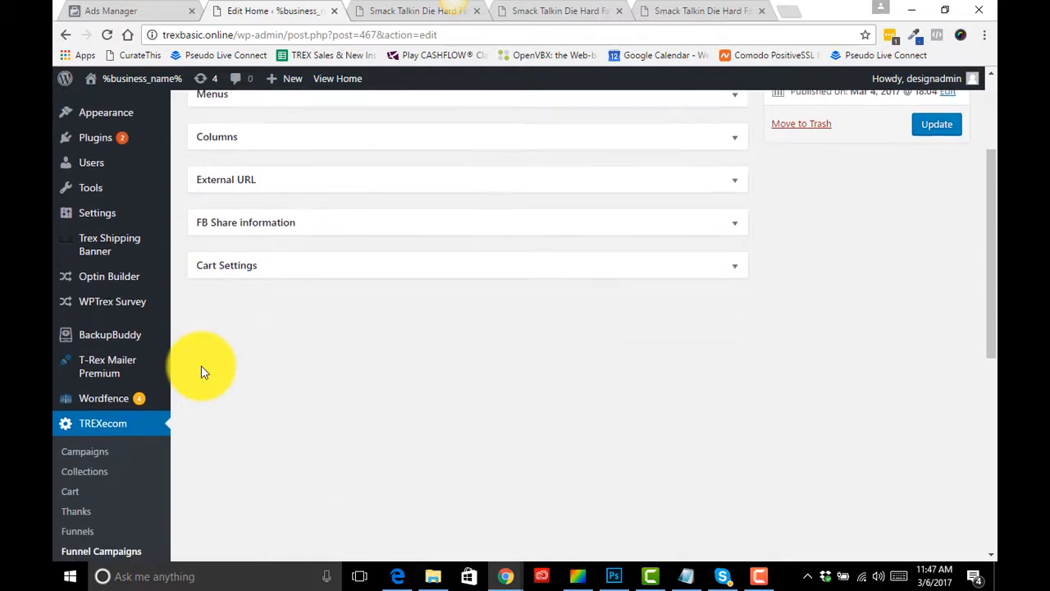
scroll(202, 365, up, 1)
scroll(201, 365, down, 3)
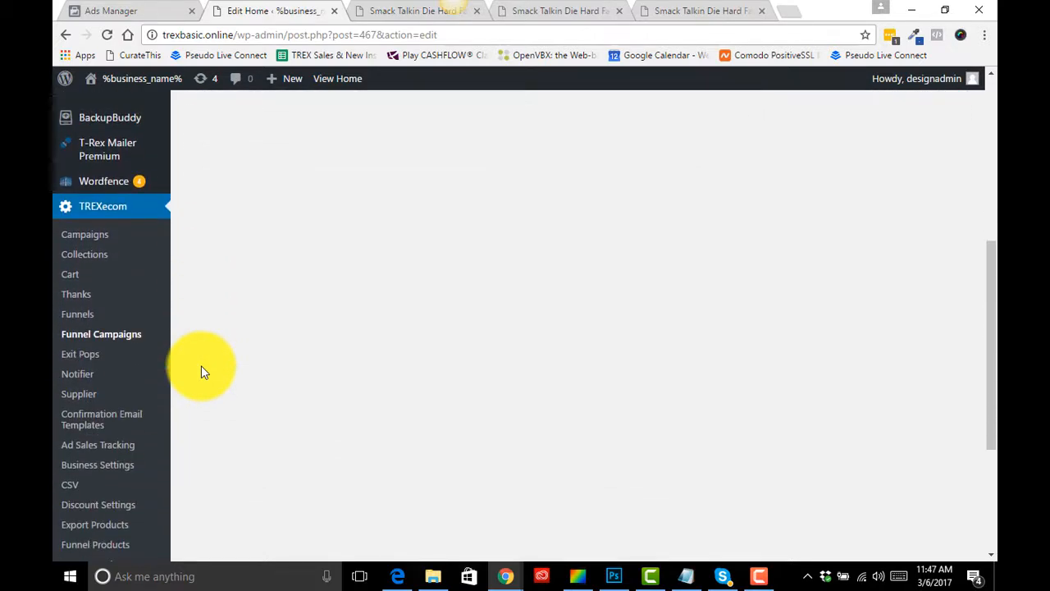
scroll(103, 431, down, 2)
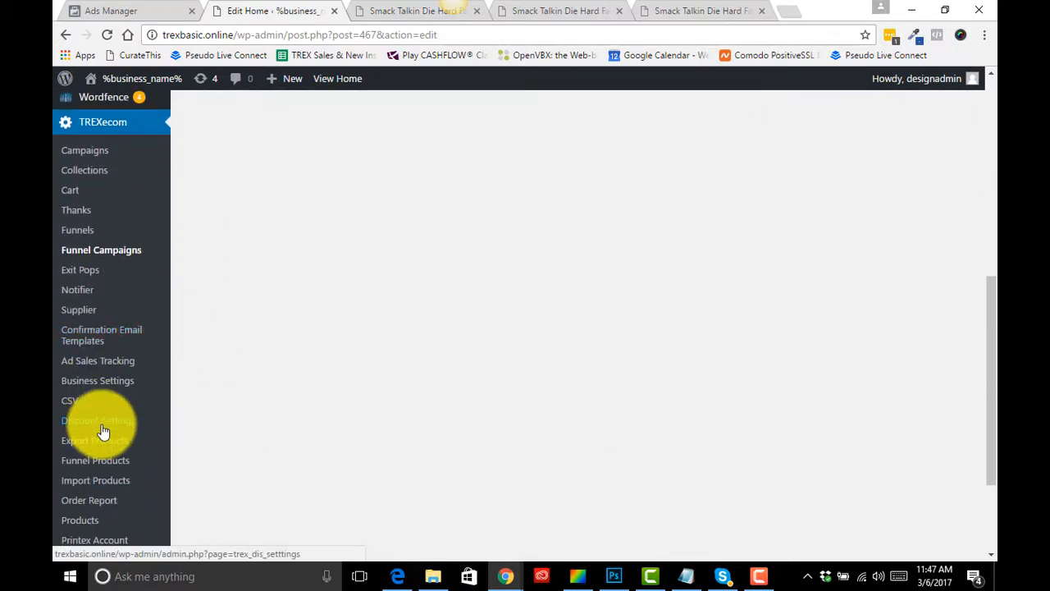
scroll(102, 430, down, 2)
scroll(102, 431, down, 1)
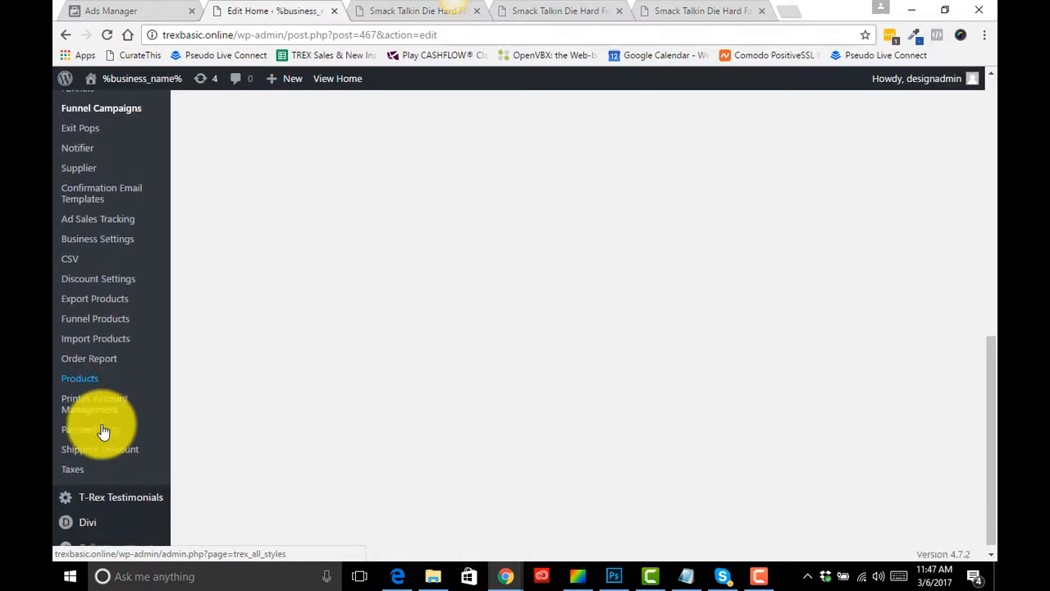
scroll(107, 394, up, 2)
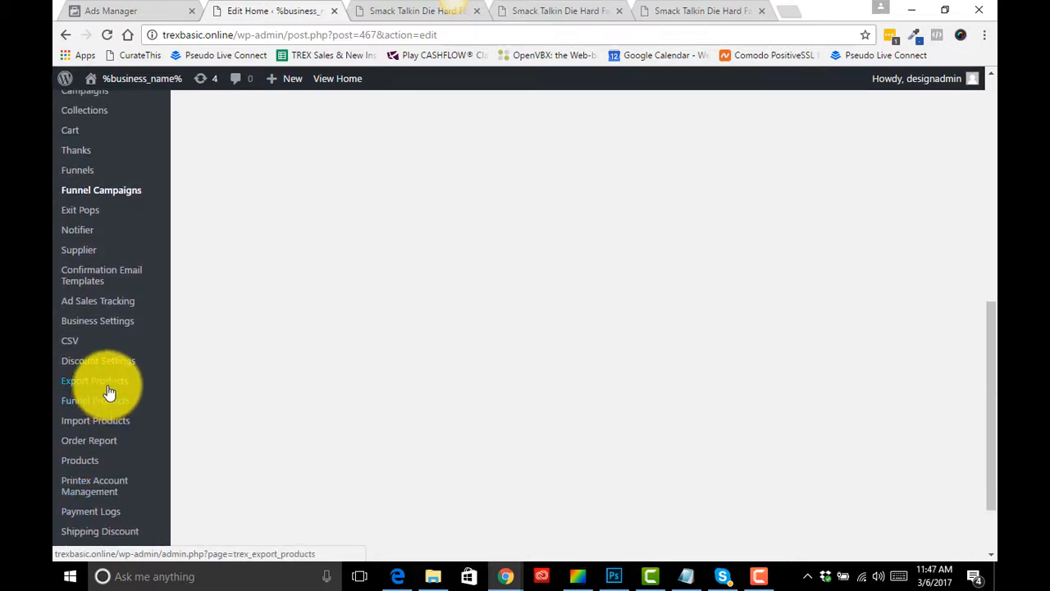
scroll(115, 312, up, 1)
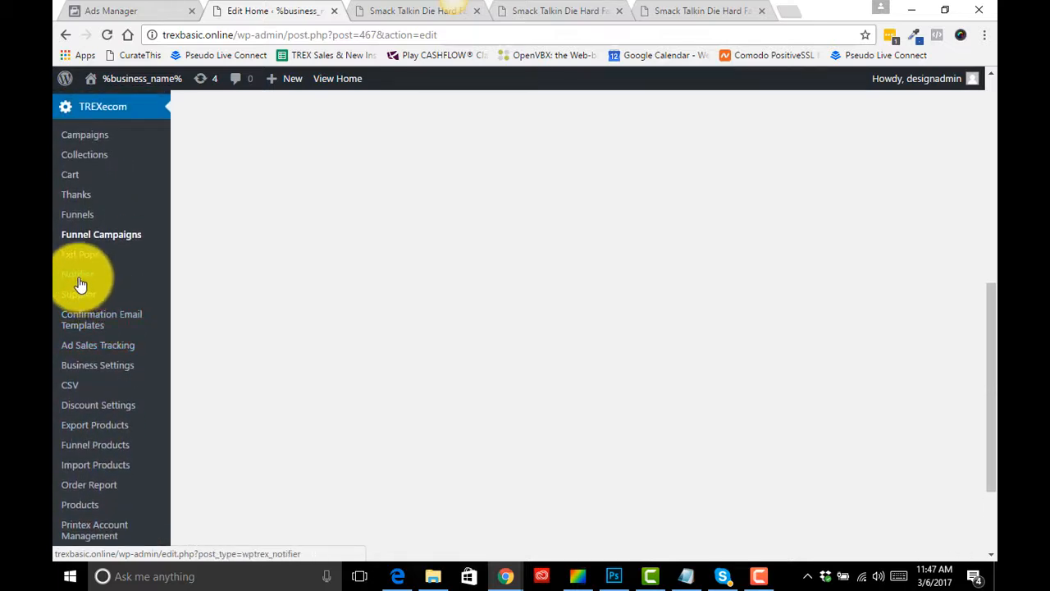
- Open the Notifier settings in a new browser tab placed beside the mug editor tab
right_click(80, 284)
click(123, 286)
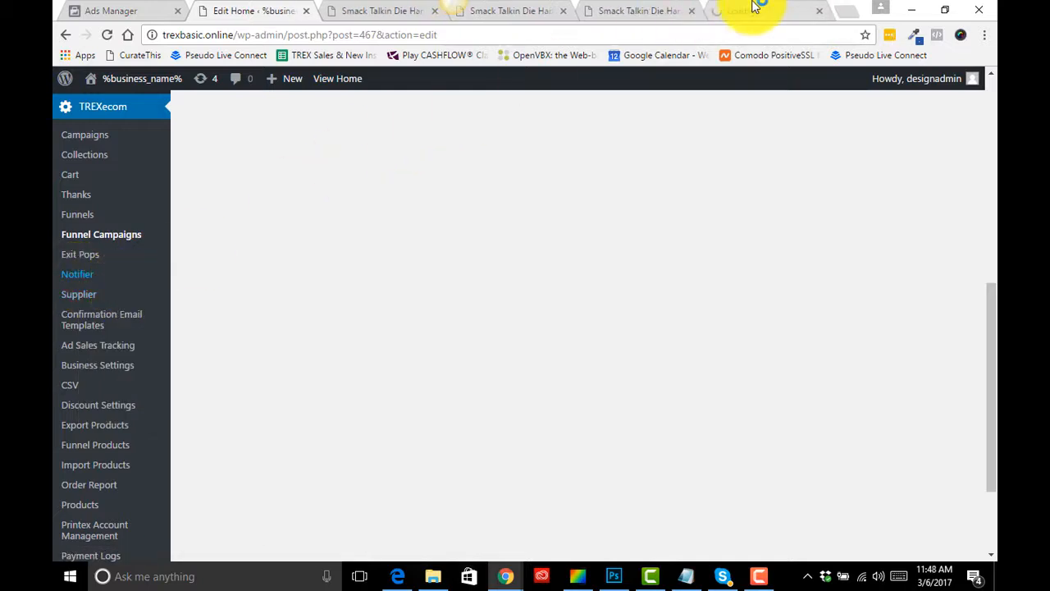
drag(755, 7, 403, 14)
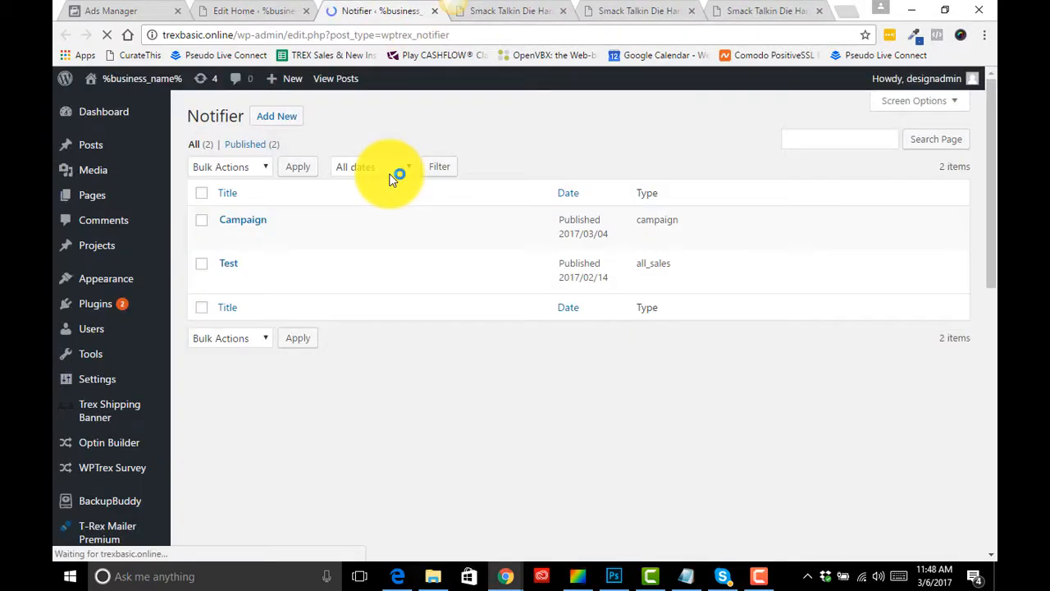
mouse_move(226, 289)
mouse_move(225, 228)
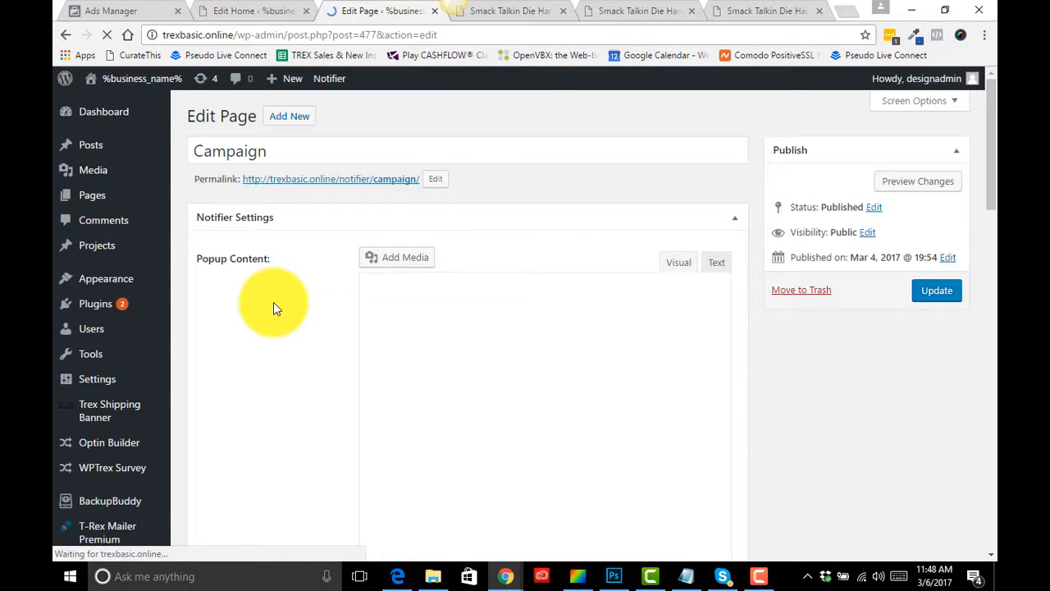
- Review the Campaign notifier's popup text and display options, then update the notifier
scroll(305, 362, down, 2)
scroll(305, 367, down, 1)
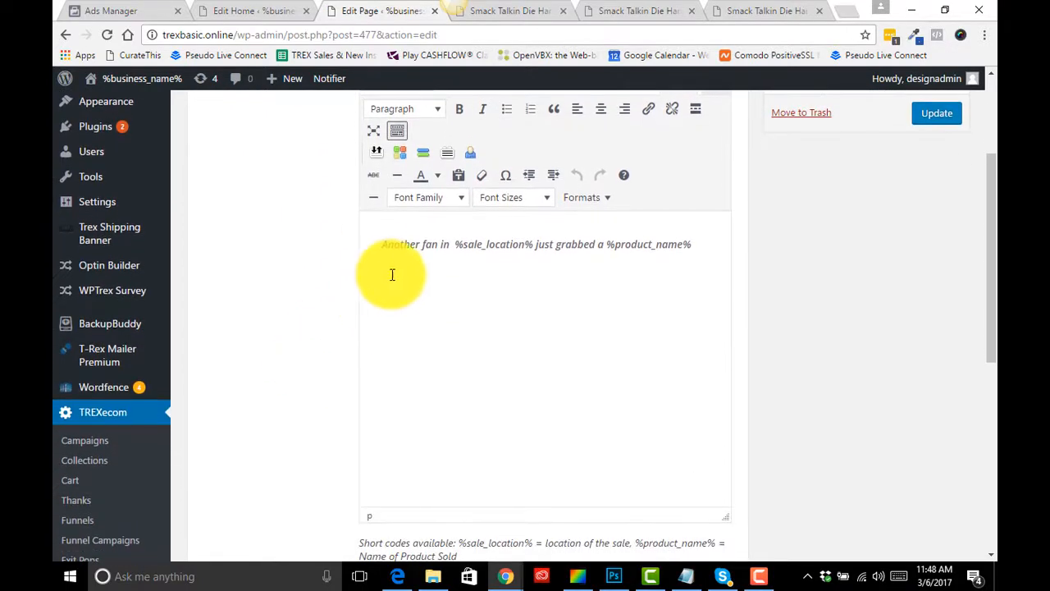
drag(384, 255, 659, 265)
click(600, 288)
scroll(601, 289, down, 1)
scroll(600, 289, down, 1)
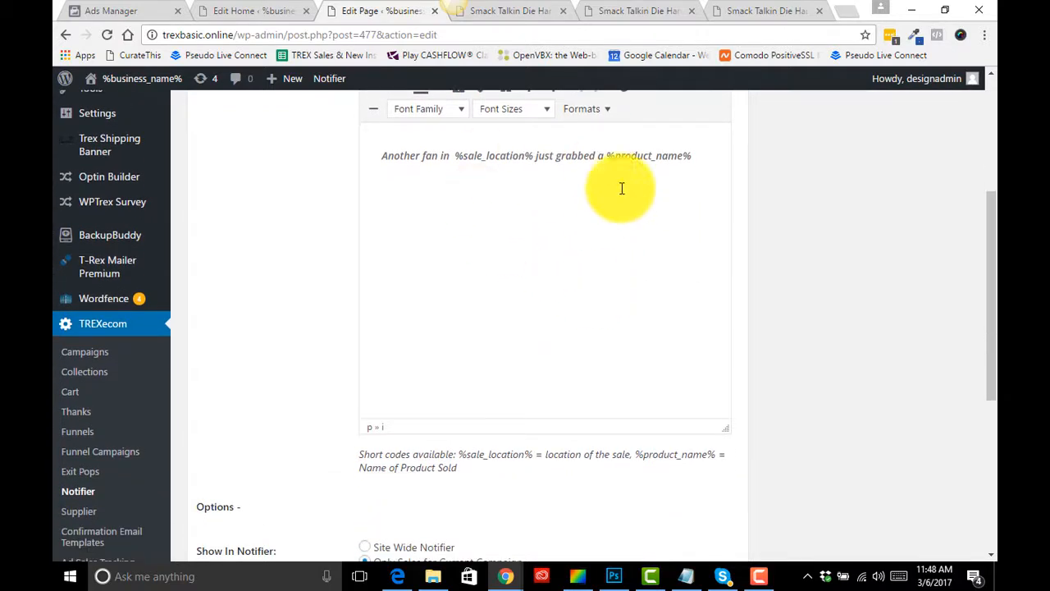
scroll(497, 335, down, 5)
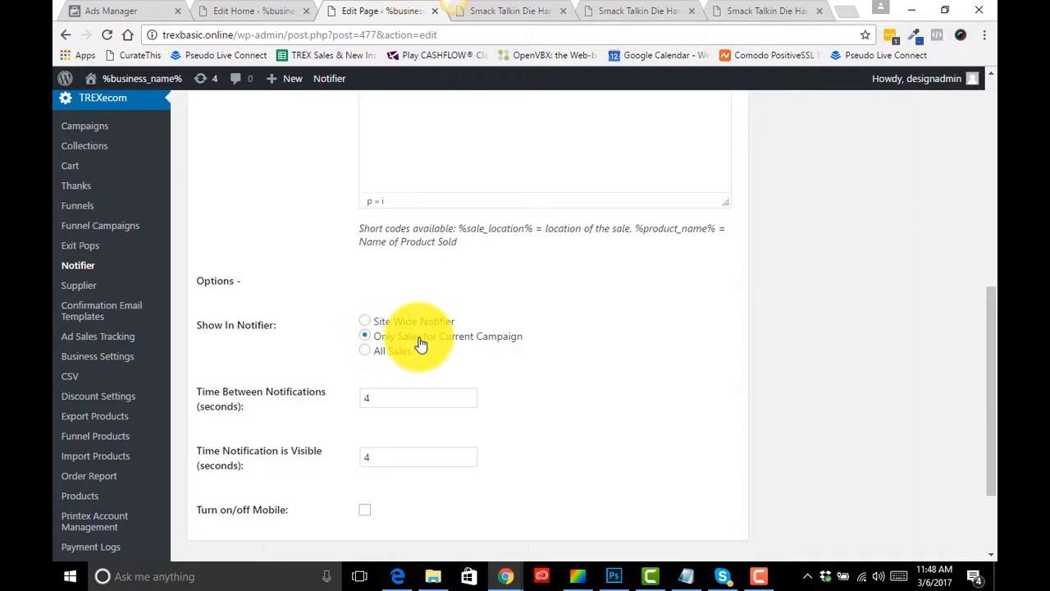
scroll(439, 350, down, 1)
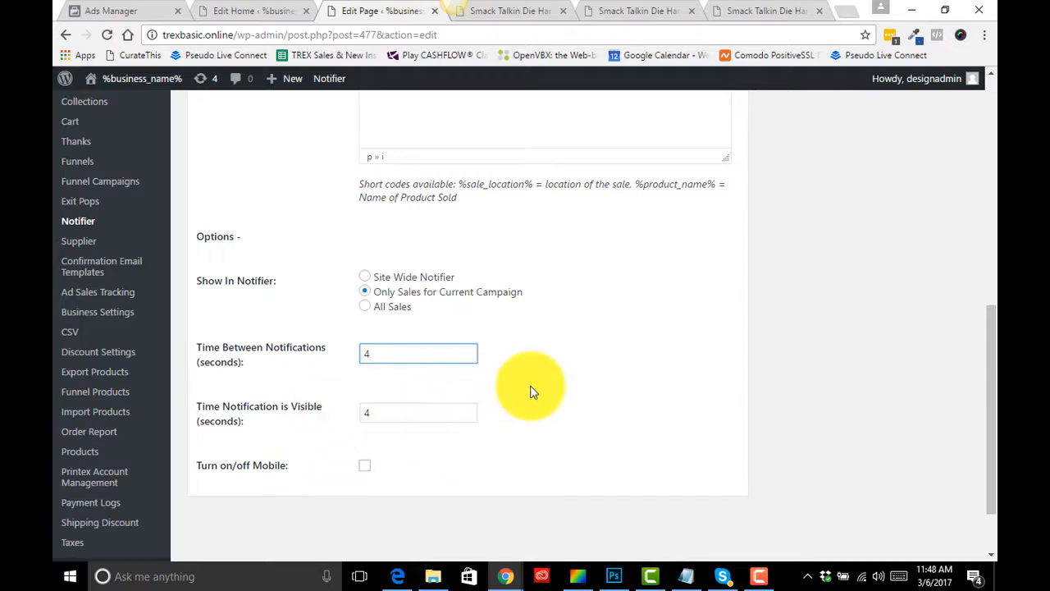
scroll(533, 392, up, 10)
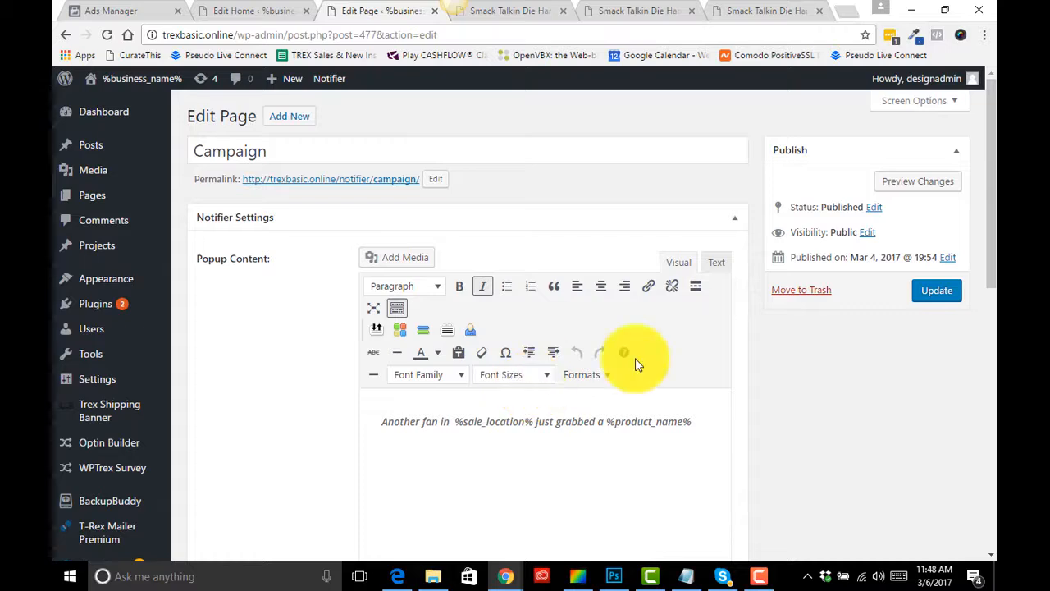
click(929, 294)
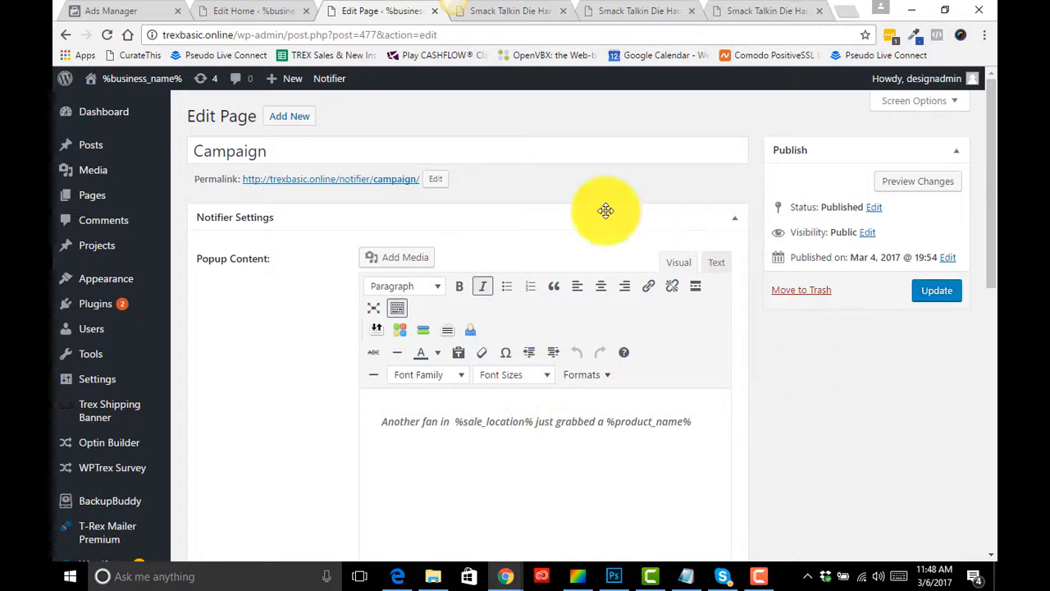
- Return to the mug editor and open Discount Settings in a new browser tab
click(254, 11)
scroll(301, 295, up, 5)
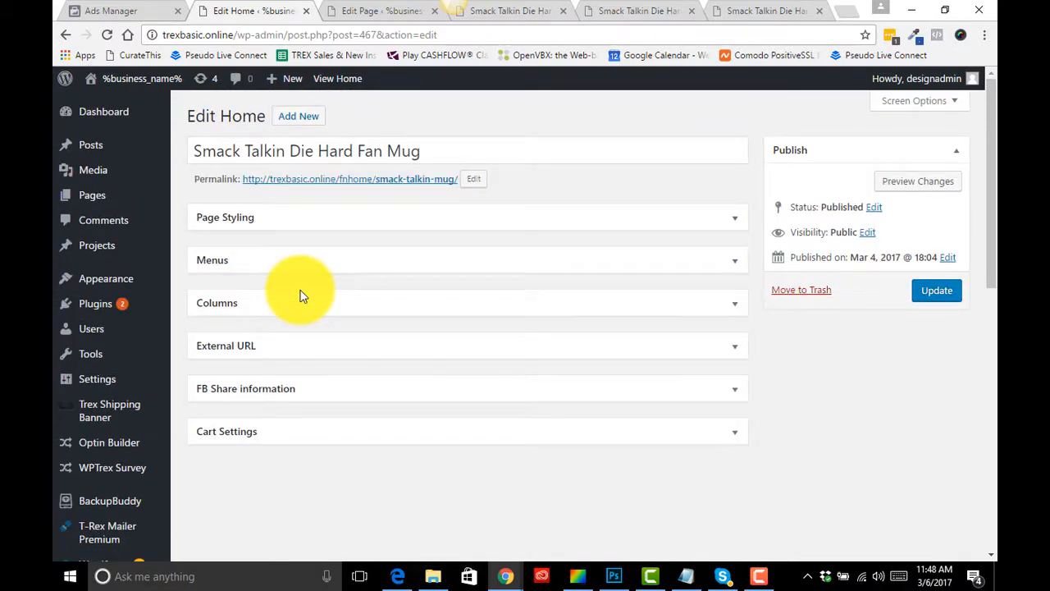
scroll(271, 506, down, 5)
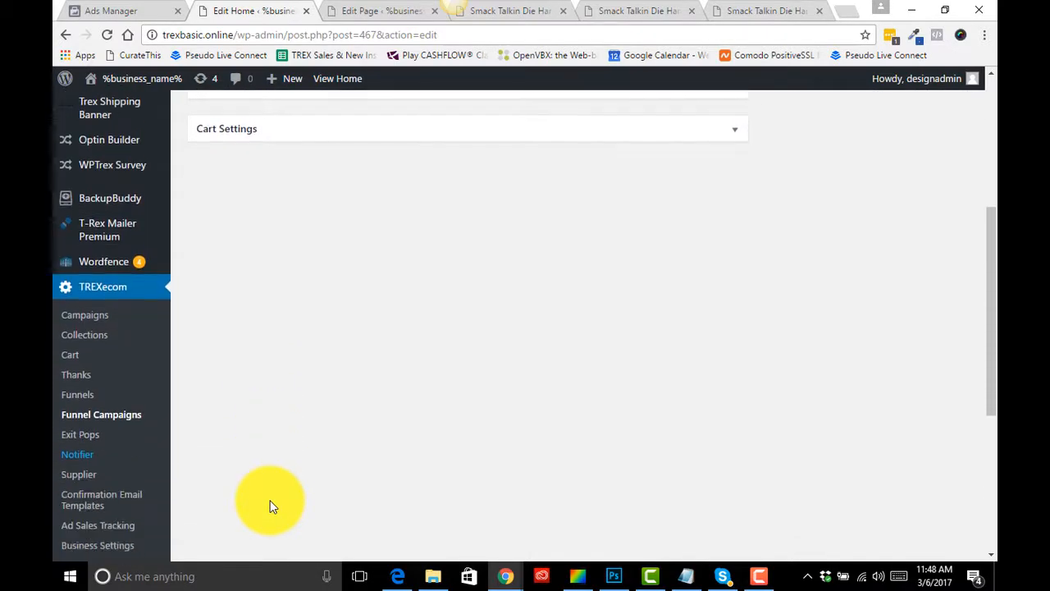
scroll(267, 464, down, 2)
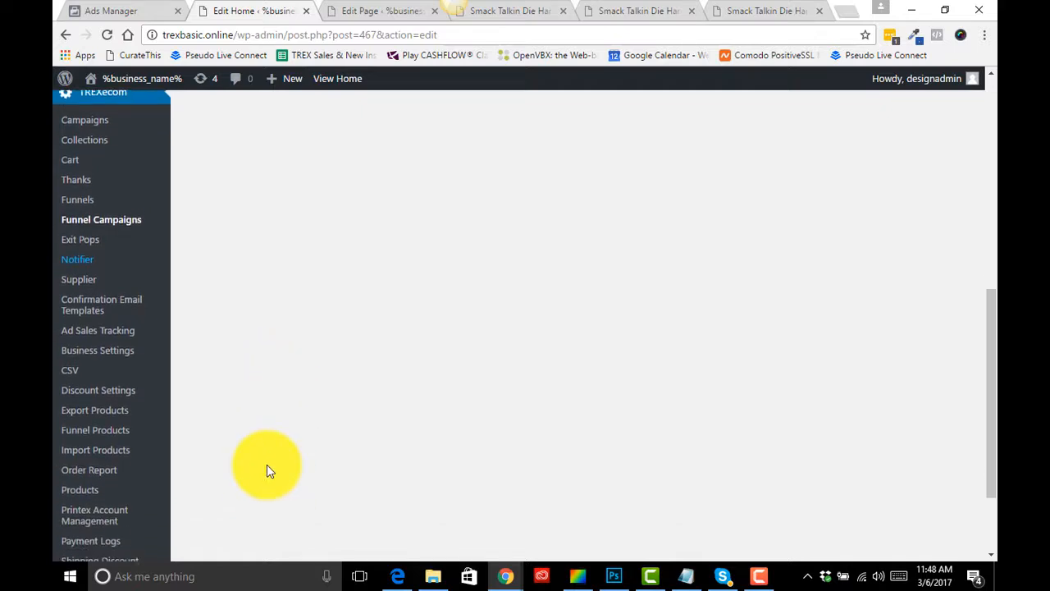
scroll(127, 436, down, 3)
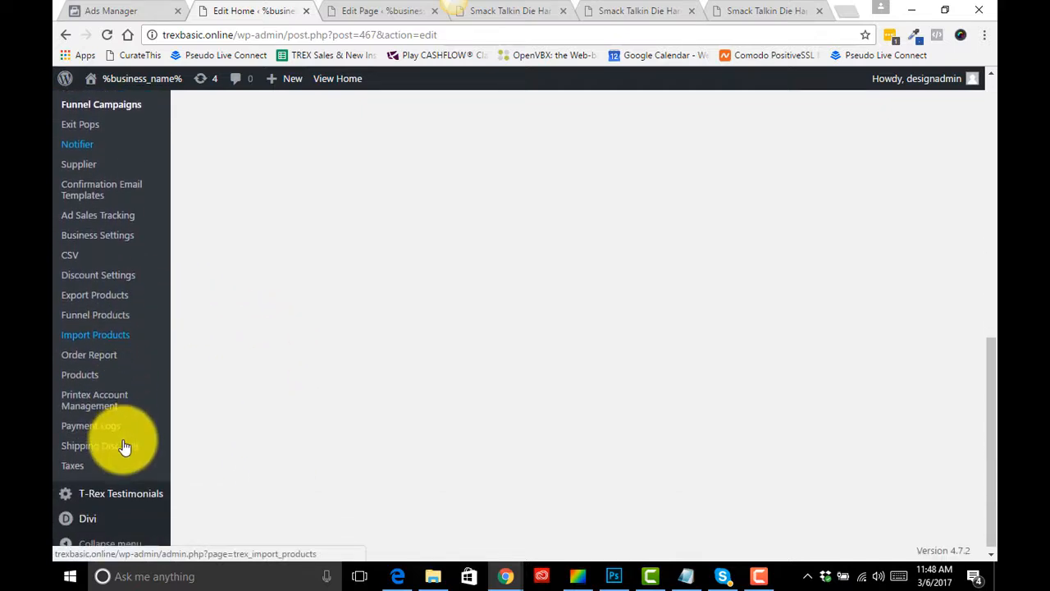
right_click(82, 281)
click(134, 286)
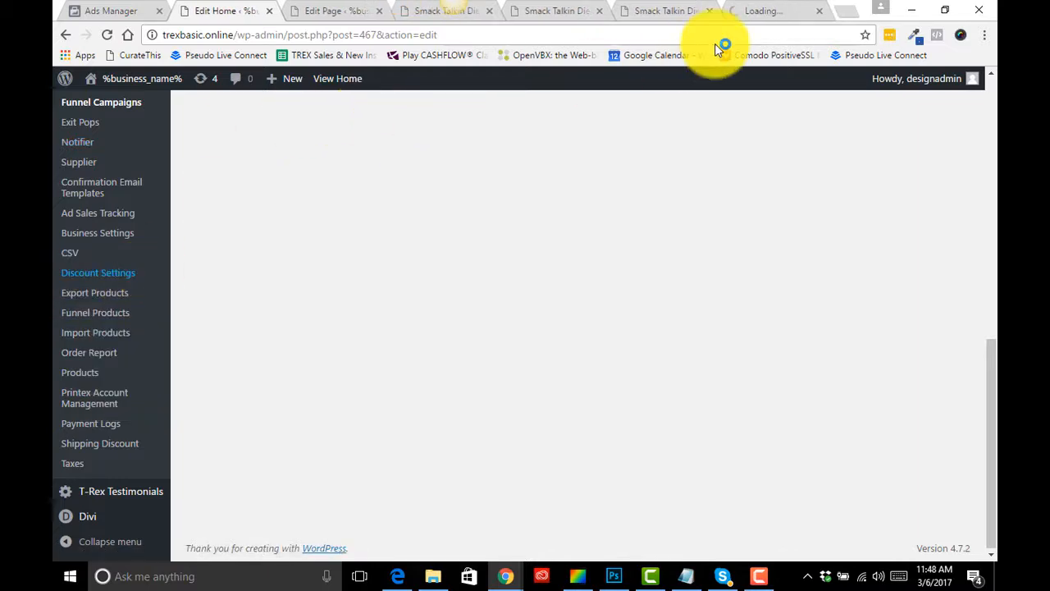
- Save a discount named TEST with code WHATEVER at 10 percent, then close that tab and return to the mug editor
drag(772, 10, 337, 10)
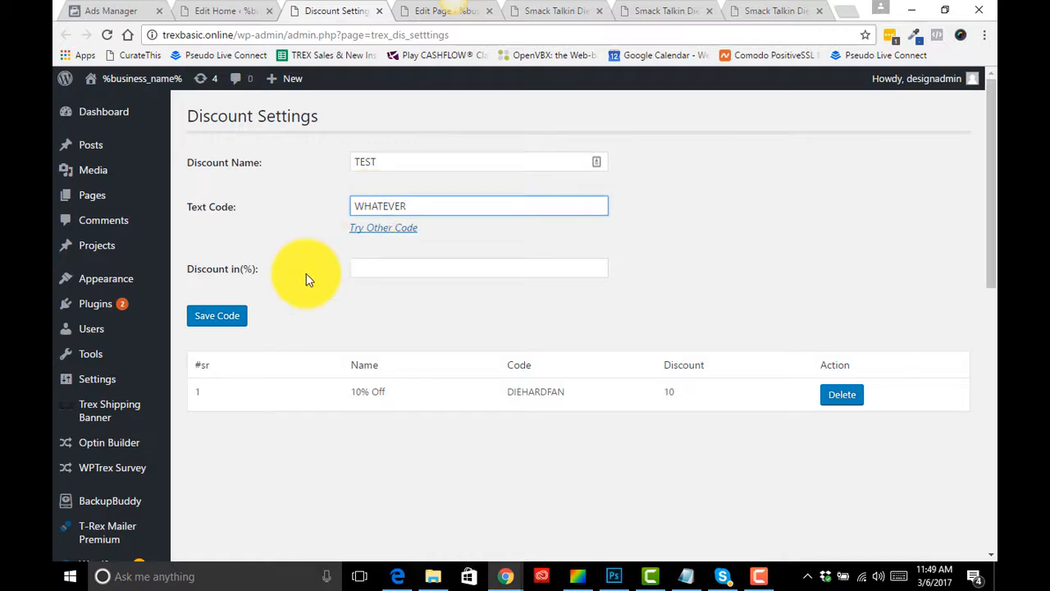
text(10)
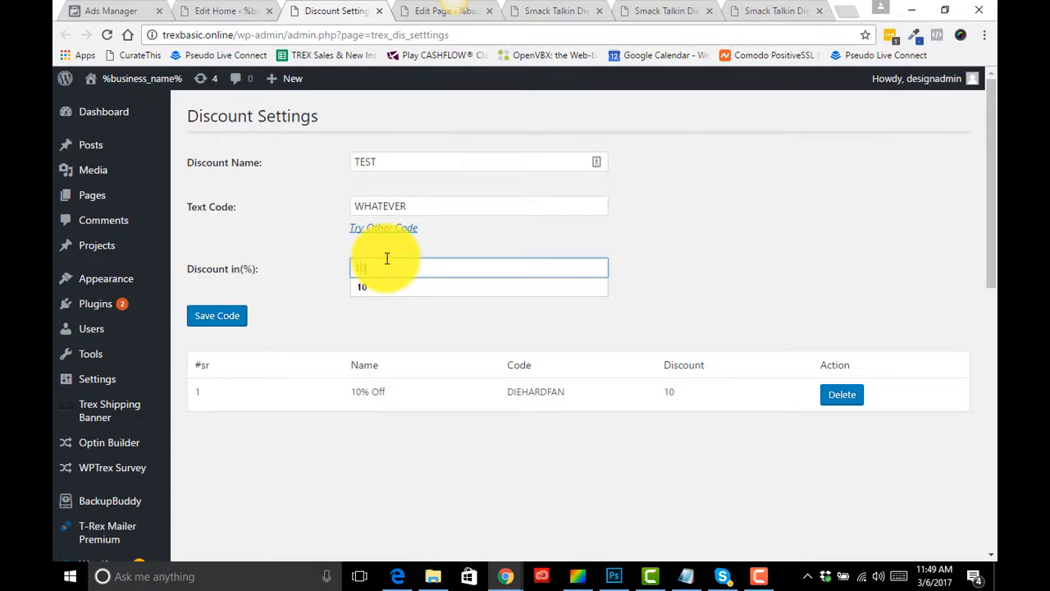
click(244, 319)
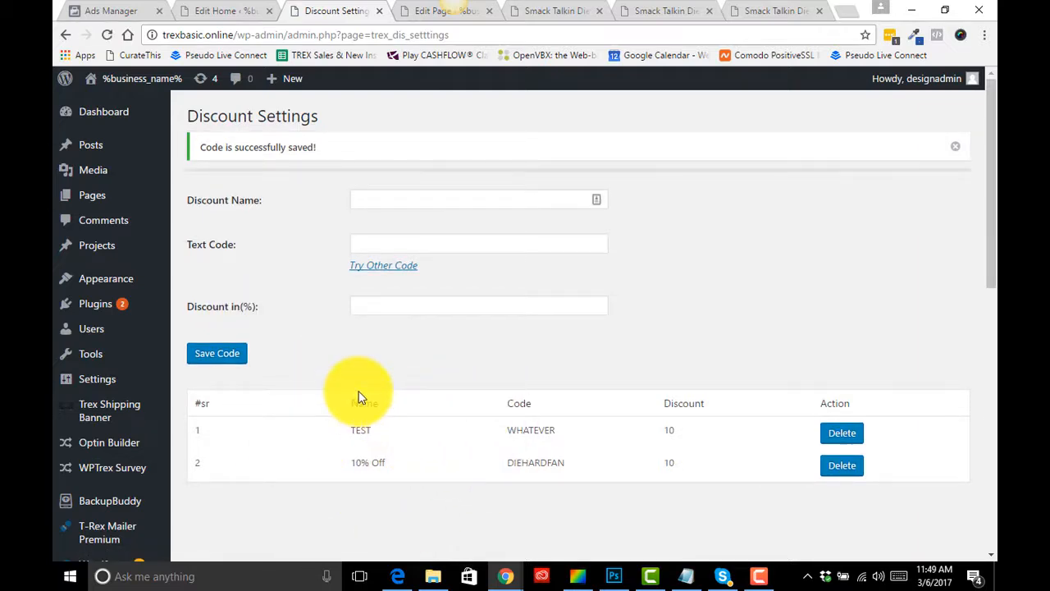
click(379, 11)
click(235, 10)
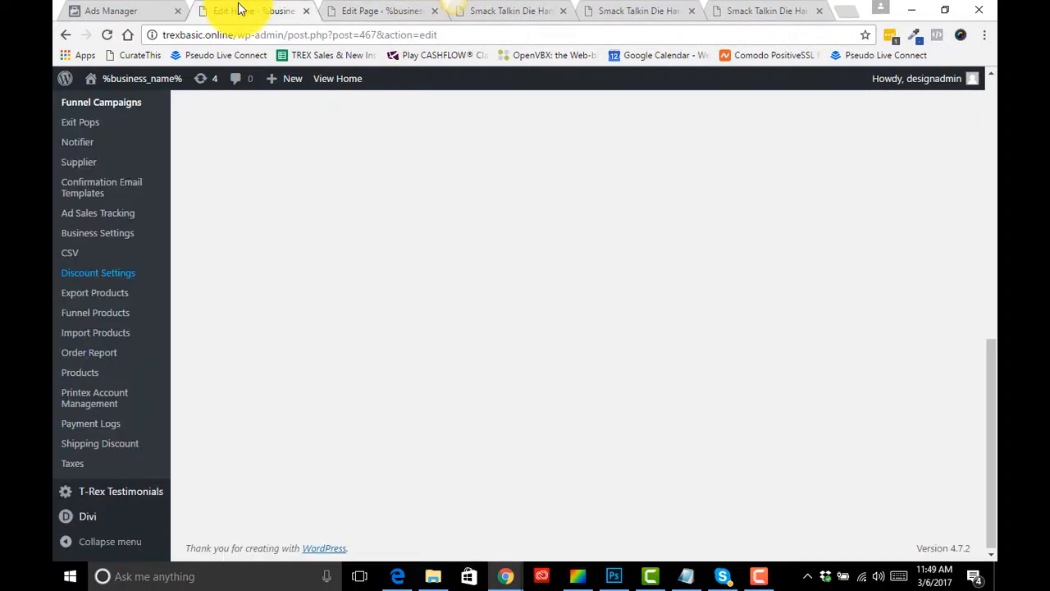
- Move the Columns panel to the top of the mug page editor's panel list
scroll(342, 338, up, 10)
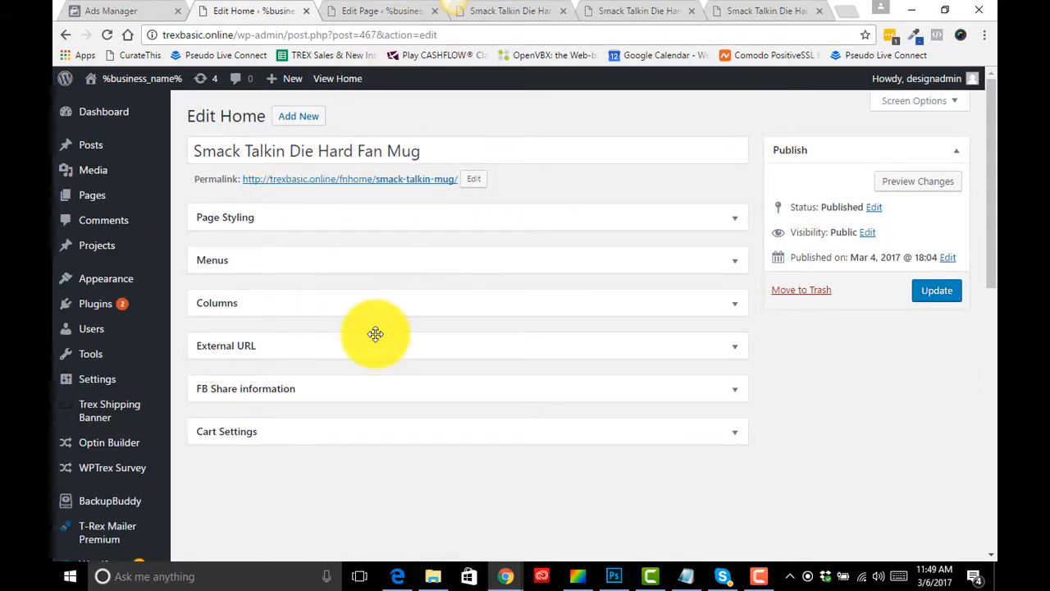
drag(399, 300, 401, 215)
- Close the Notifier campaign tab and inspect the description text on the live mug product page
click(361, 11)
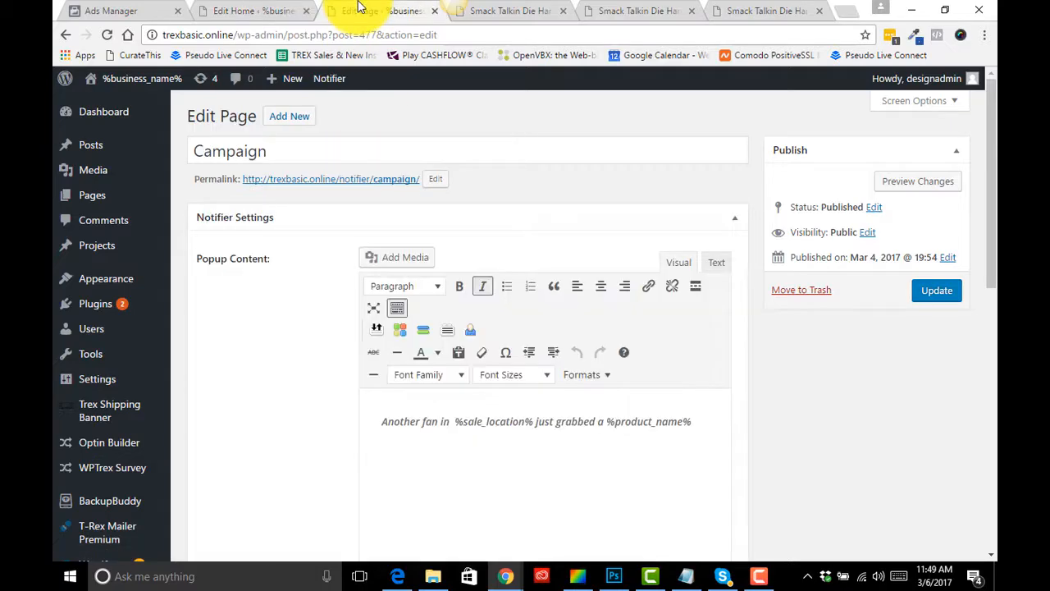
click(435, 11)
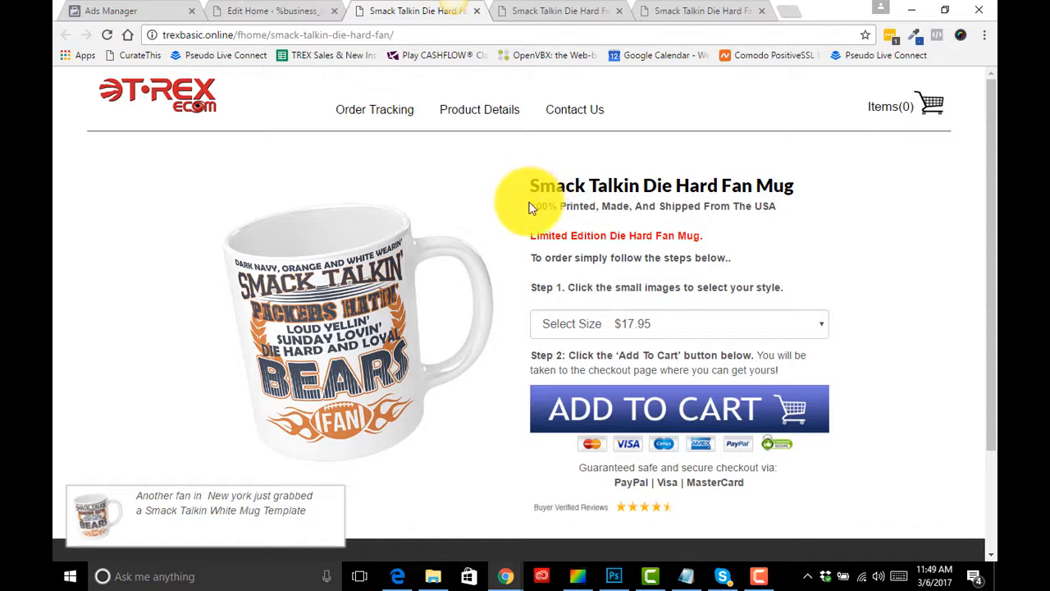
drag(529, 208, 774, 289)
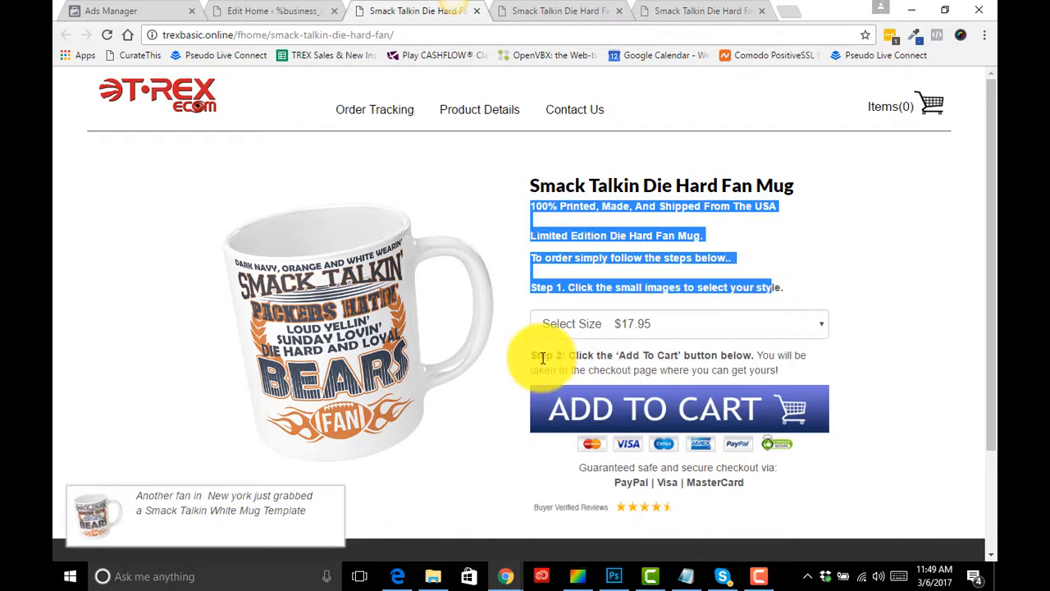
drag(530, 357, 826, 387)
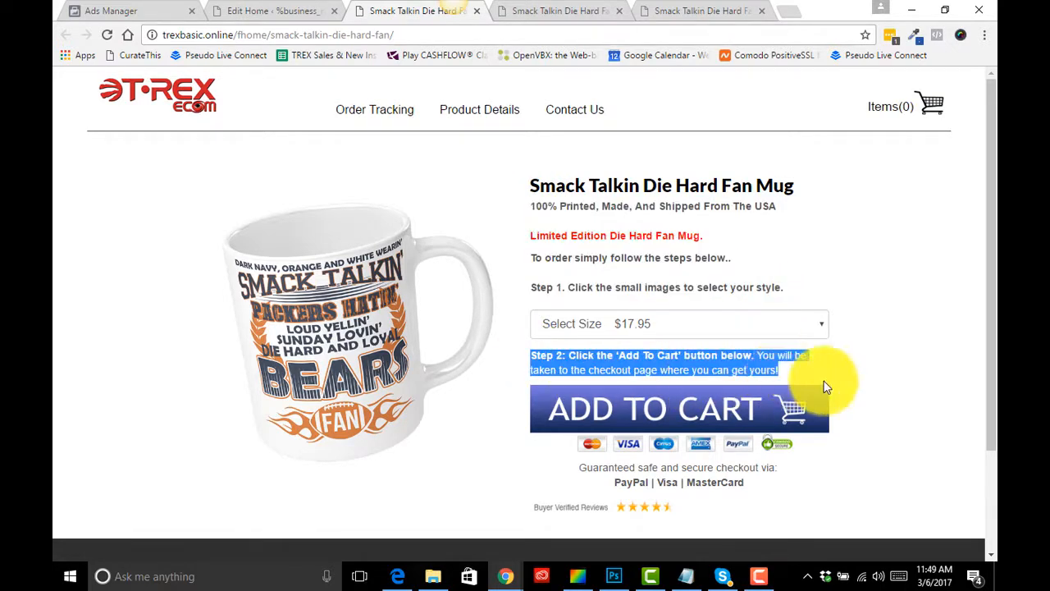
scroll(826, 406, down, 1)
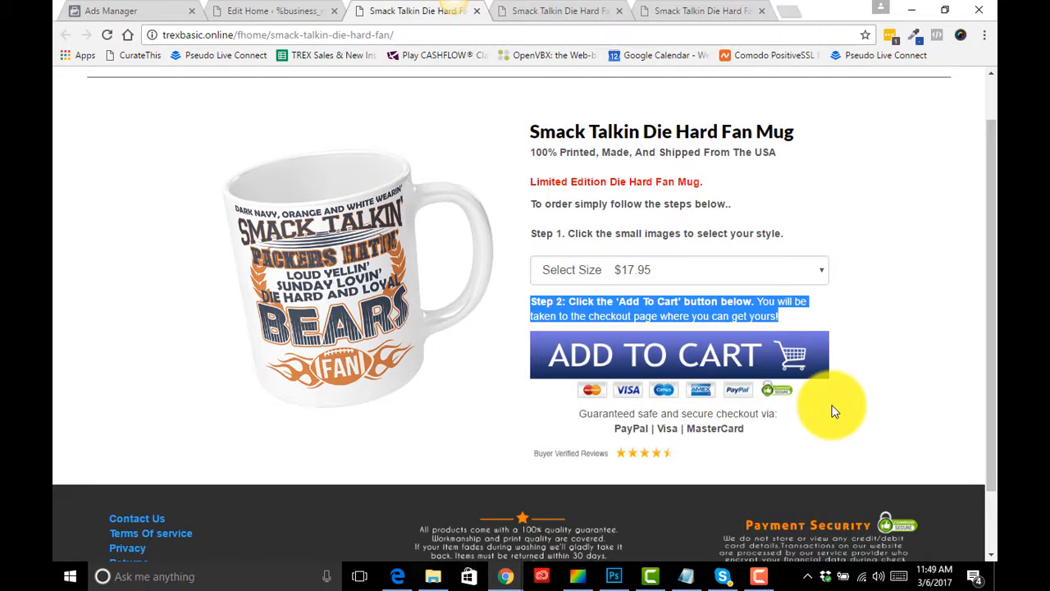
click(872, 306)
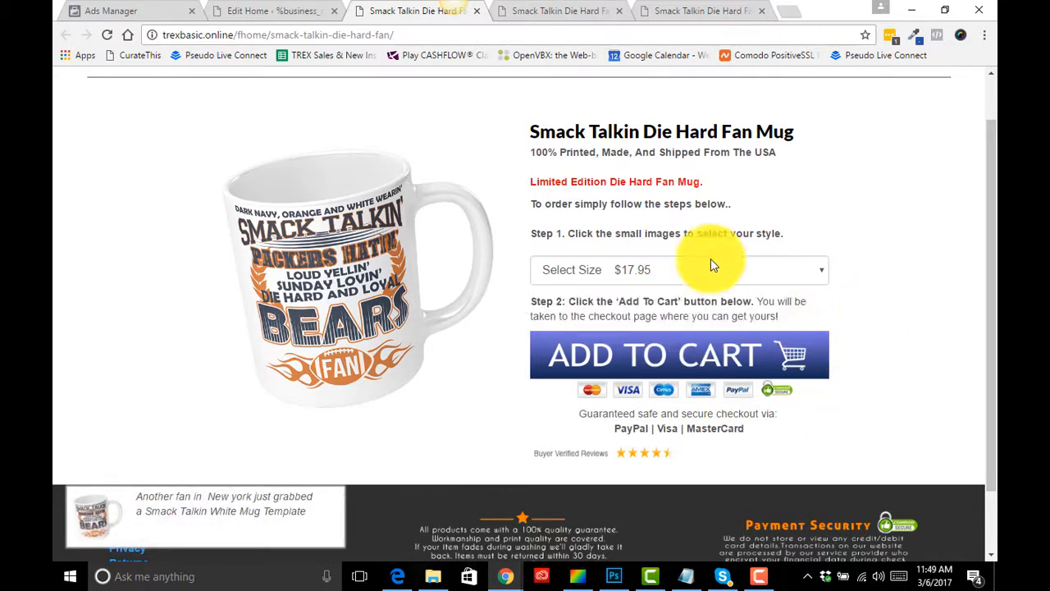
- Expand the Columns panel in the mug page editor and update the page
click(273, 18)
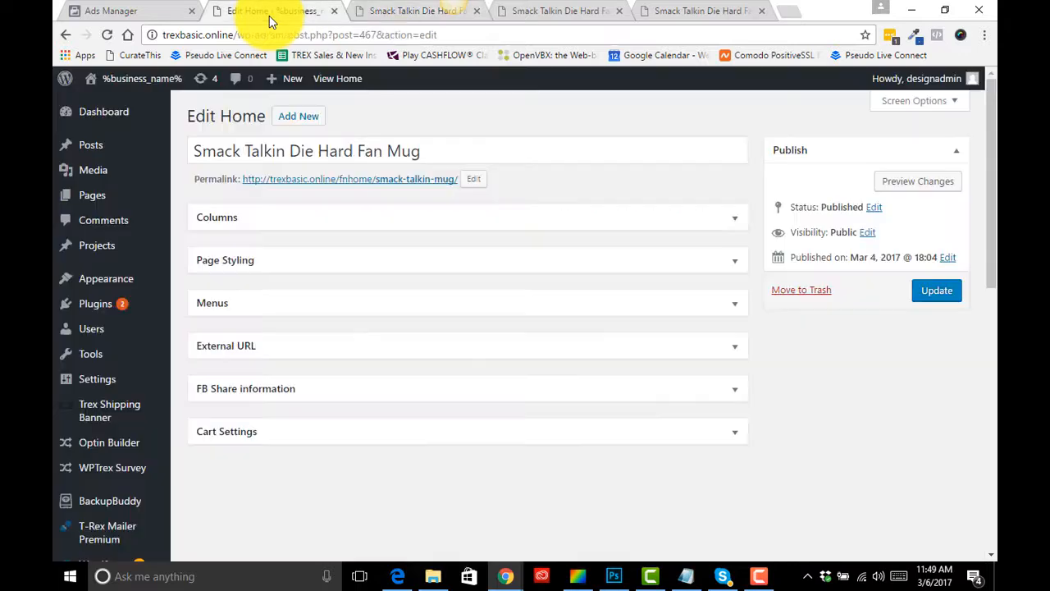
click(736, 220)
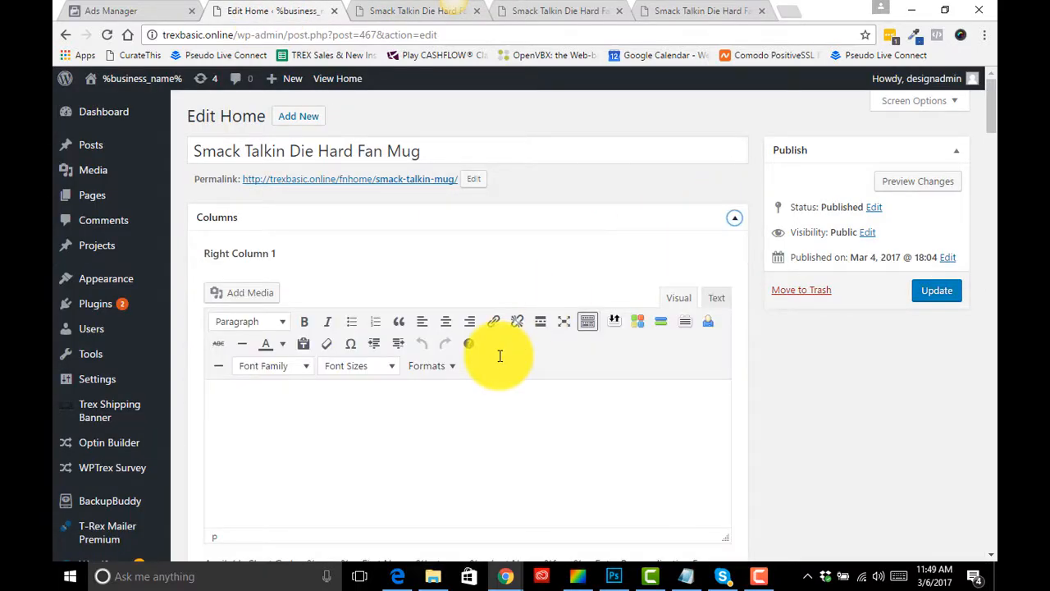
scroll(499, 356, down, 4)
scroll(502, 362, up, 3)
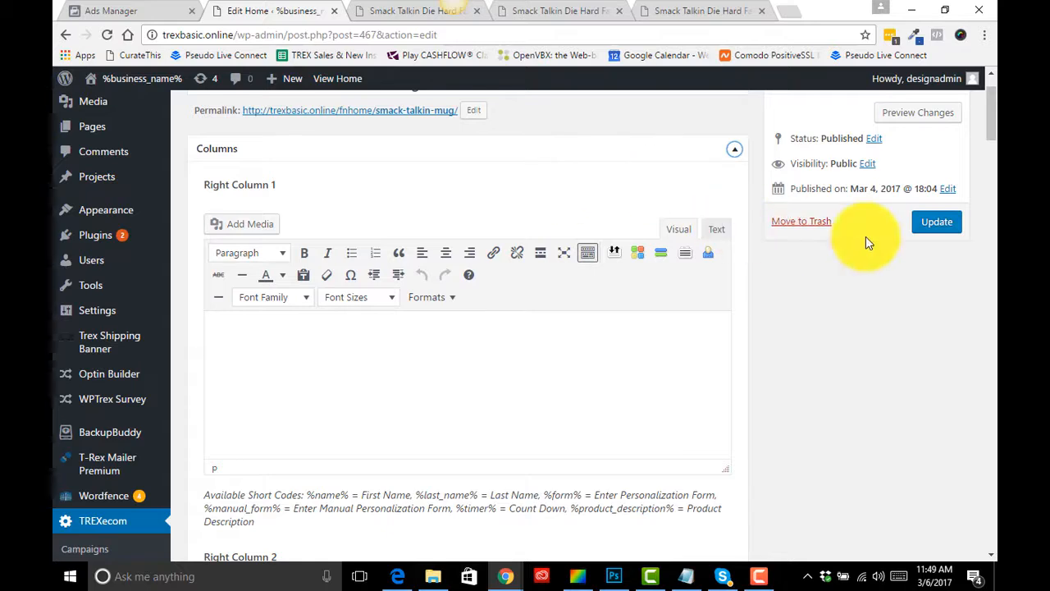
click(942, 225)
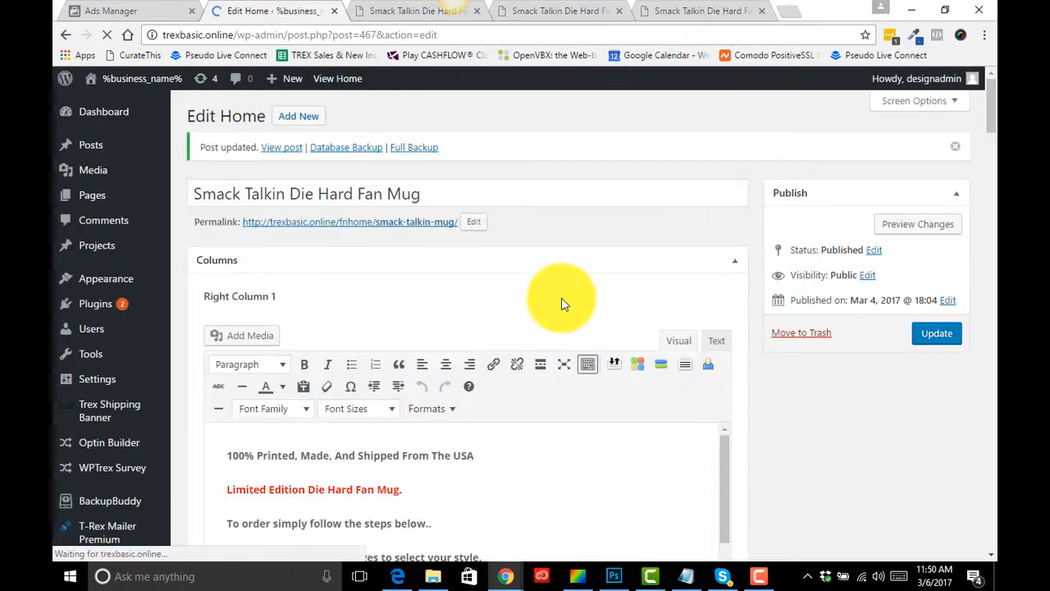
- Review the Right Column and footer content editors in the Columns panel
scroll(563, 300, down, 3)
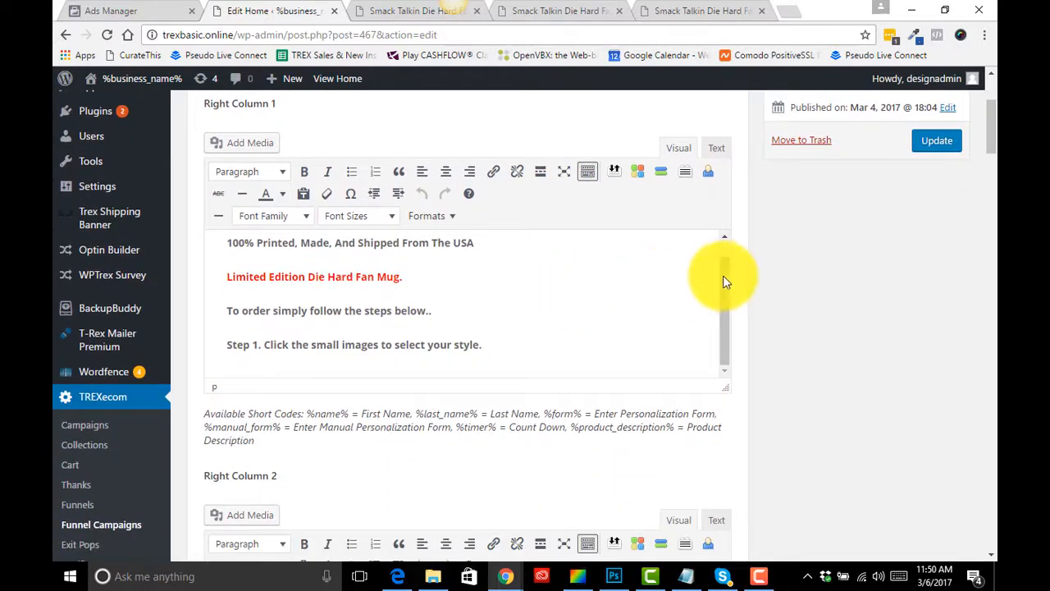
scroll(520, 323, down, 3)
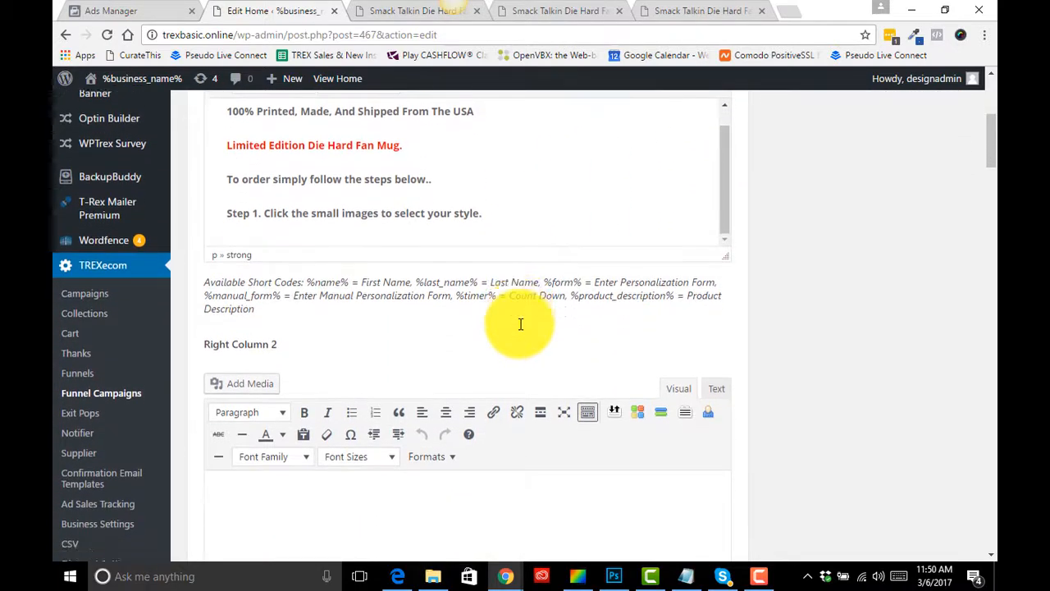
scroll(519, 323, down, 10)
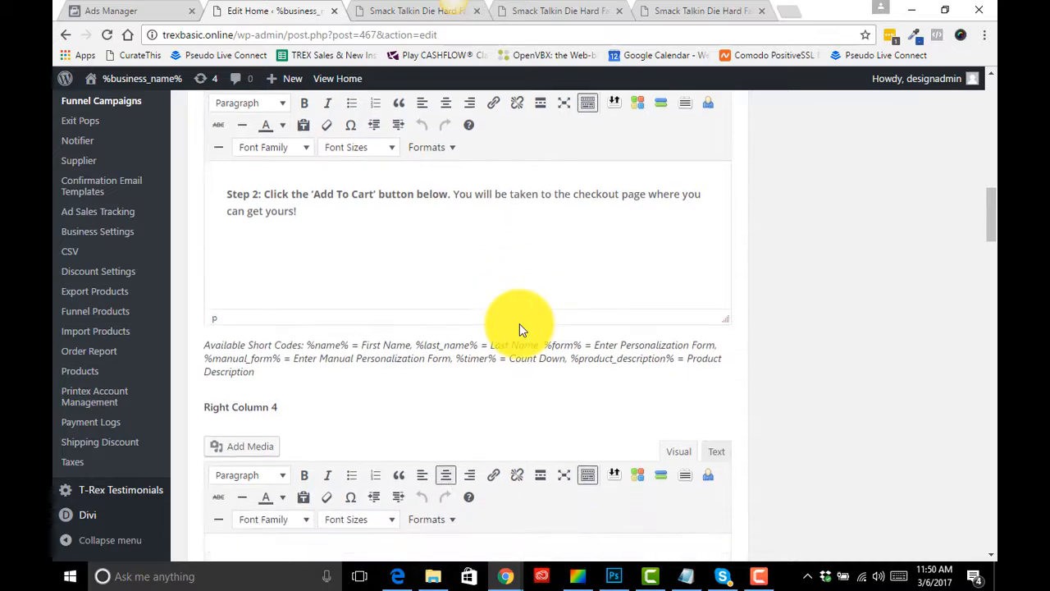
scroll(519, 324, down, 6)
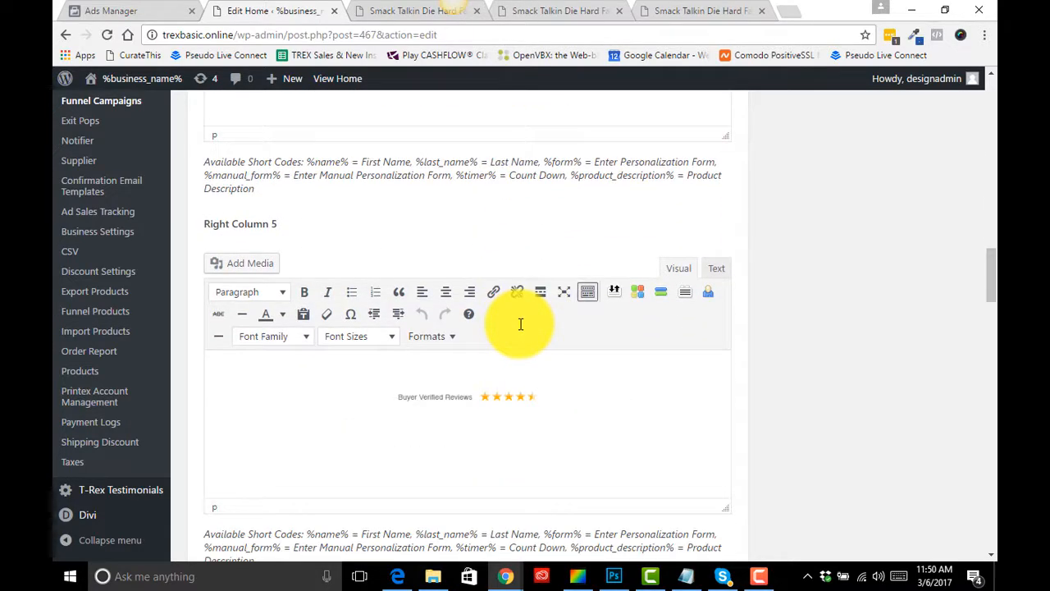
scroll(519, 324, down, 6)
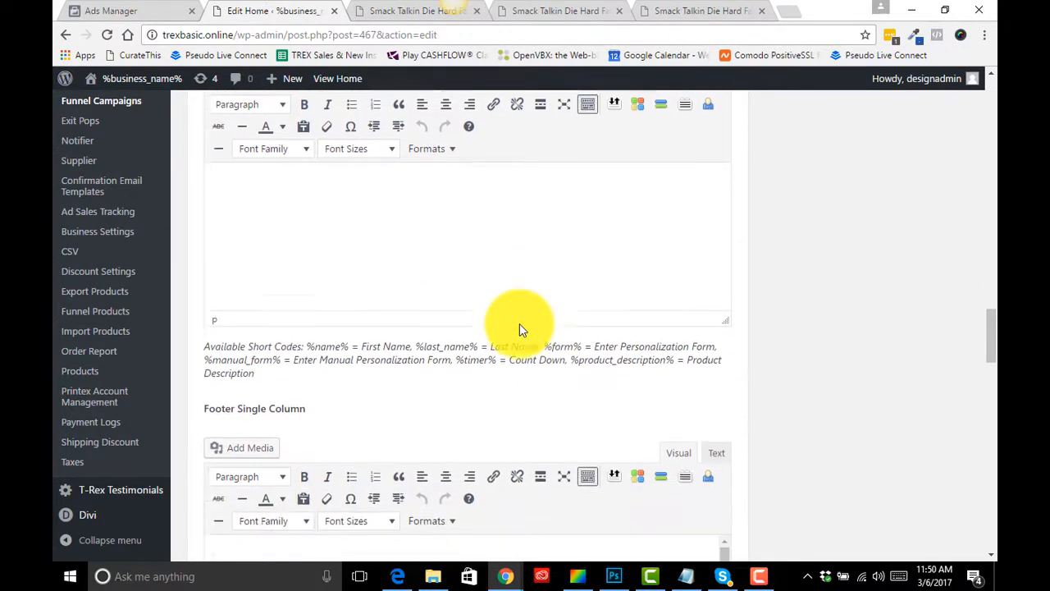
- Compare the live mug product page, opening and closing its Product Details popup
click(379, 11)
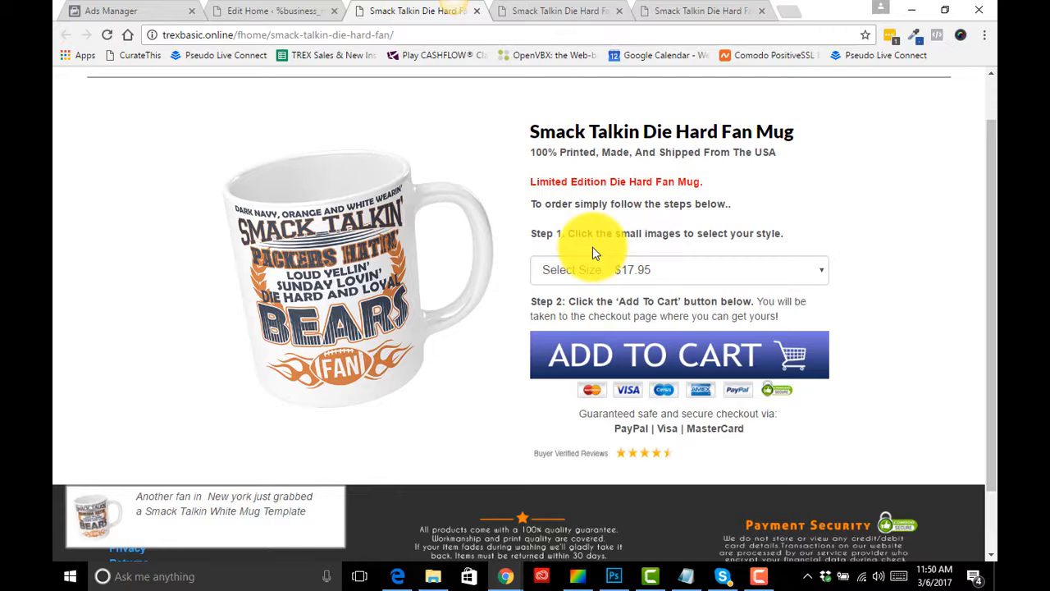
scroll(656, 284, up, 1)
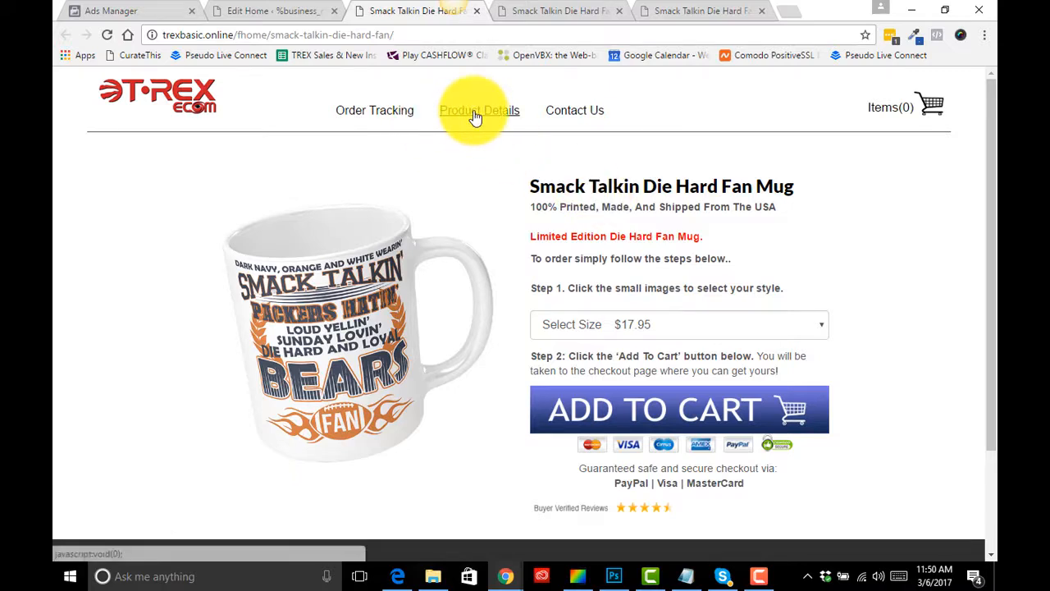
scroll(576, 287, down, 2)
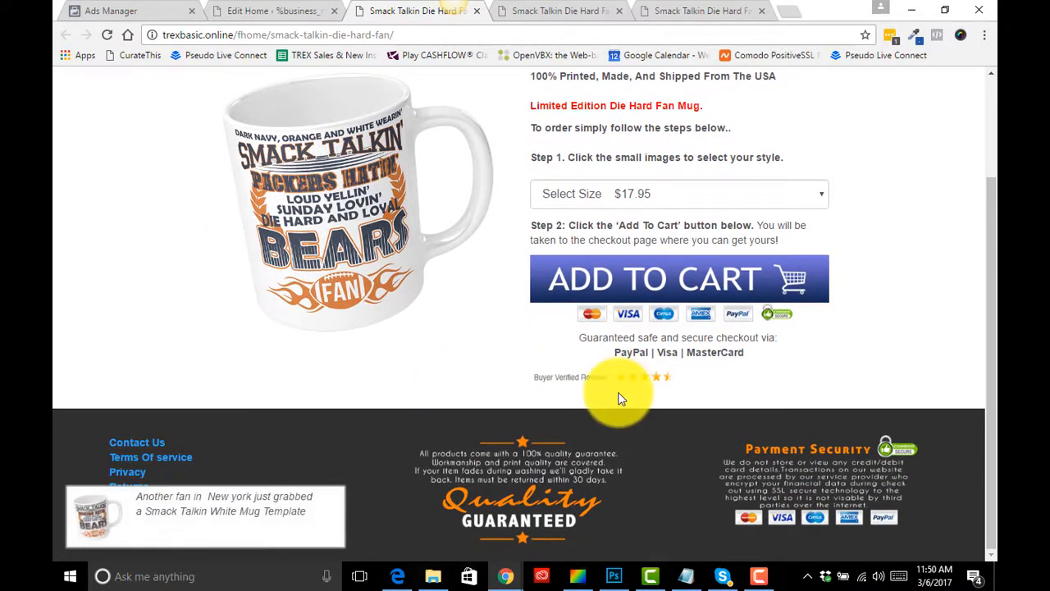
scroll(603, 296, up, 1)
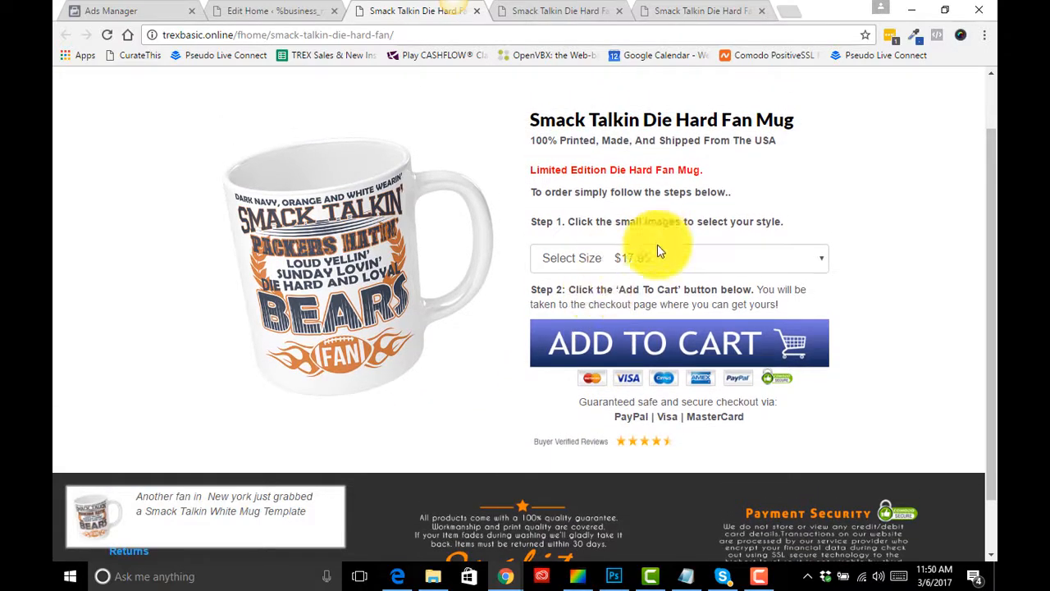
scroll(634, 301, up, 1)
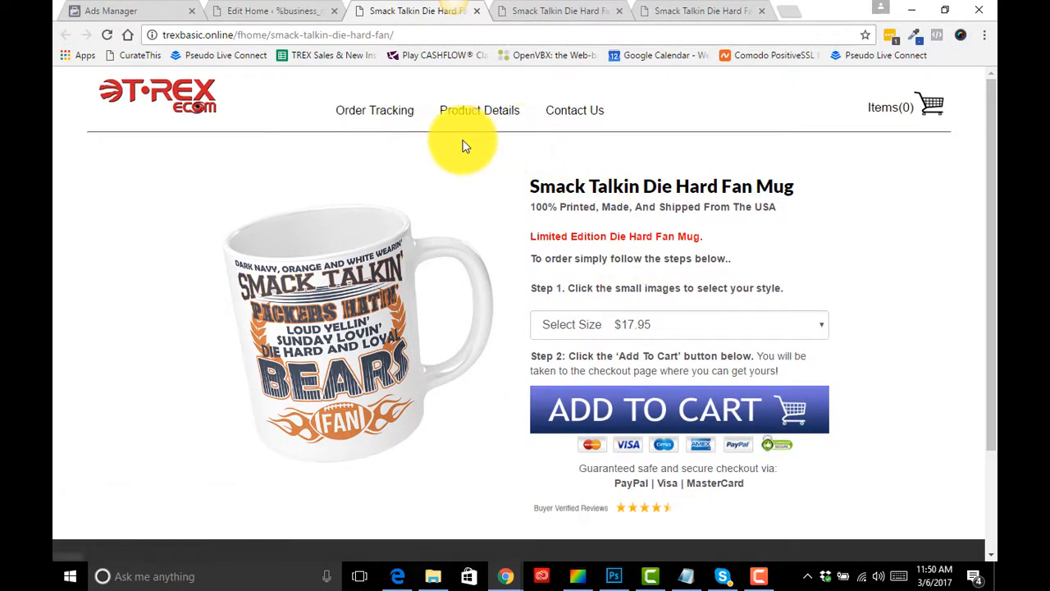
click(480, 121)
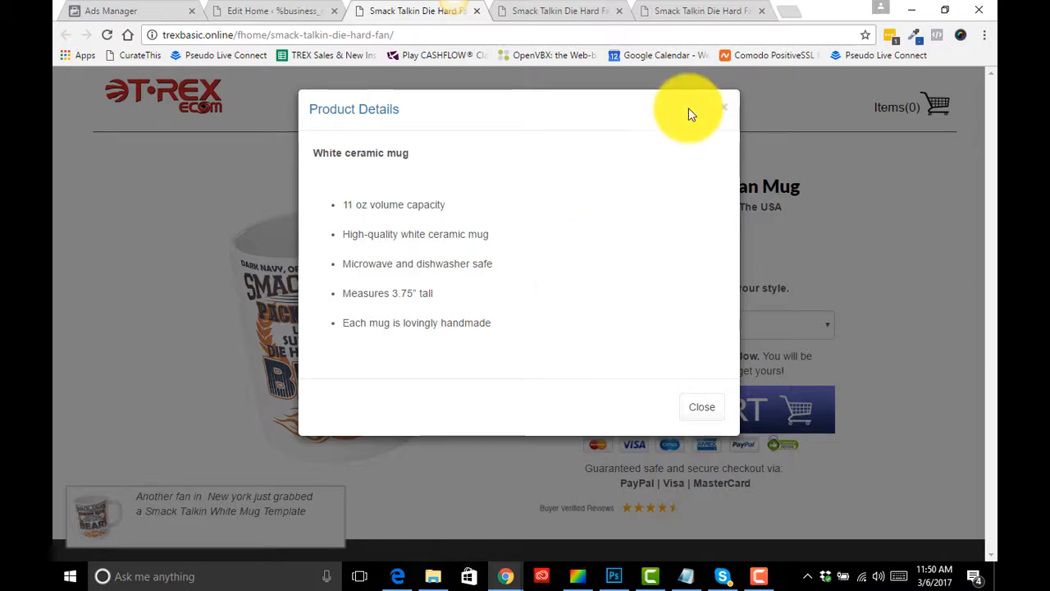
click(721, 111)
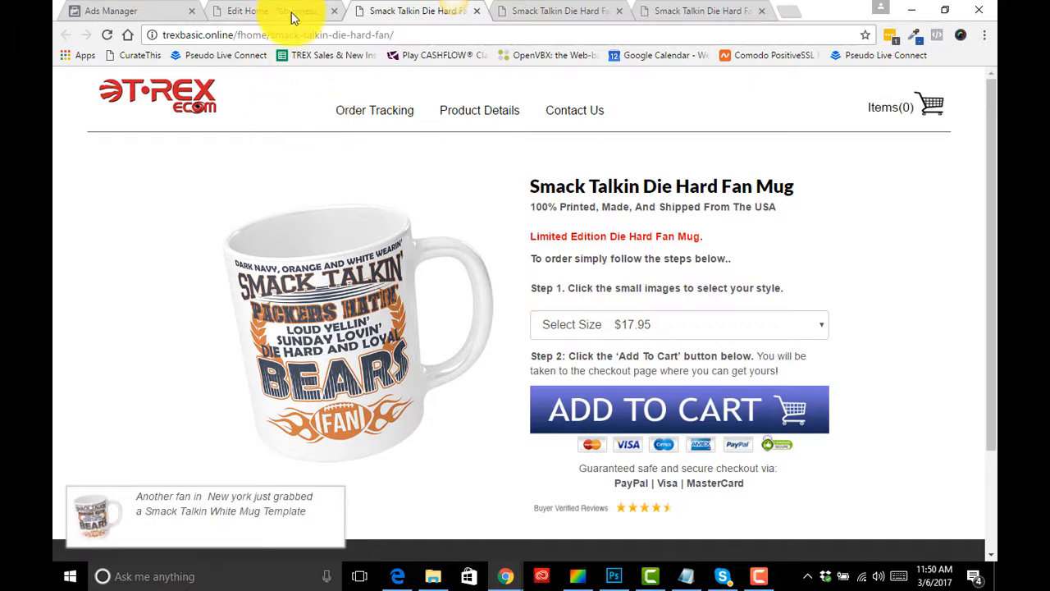
- Return to the mug page editor and collapse the Columns panel
scroll(613, 278, down, 2)
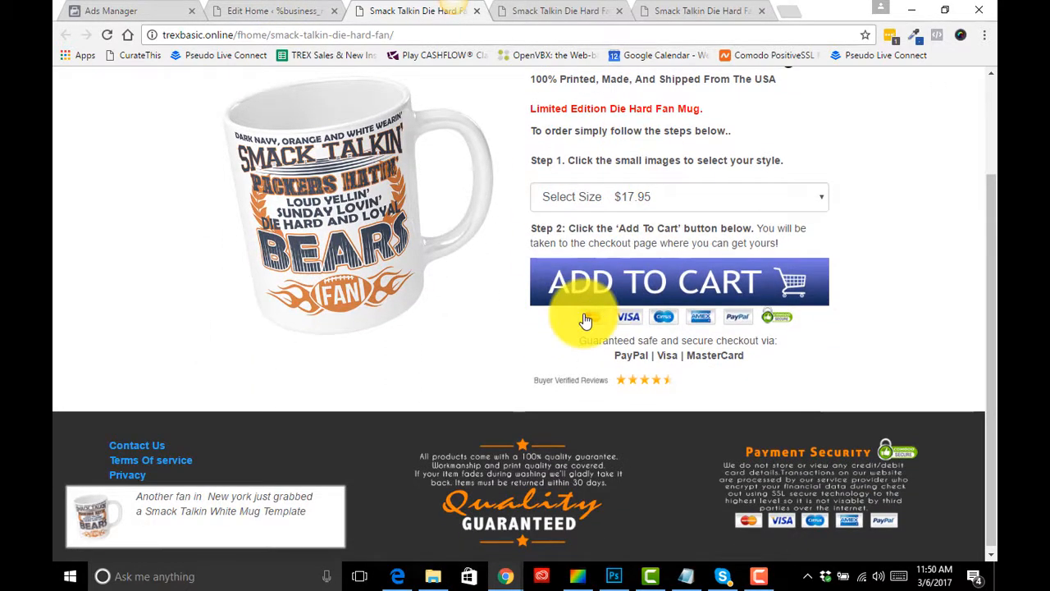
scroll(586, 320, up, 2)
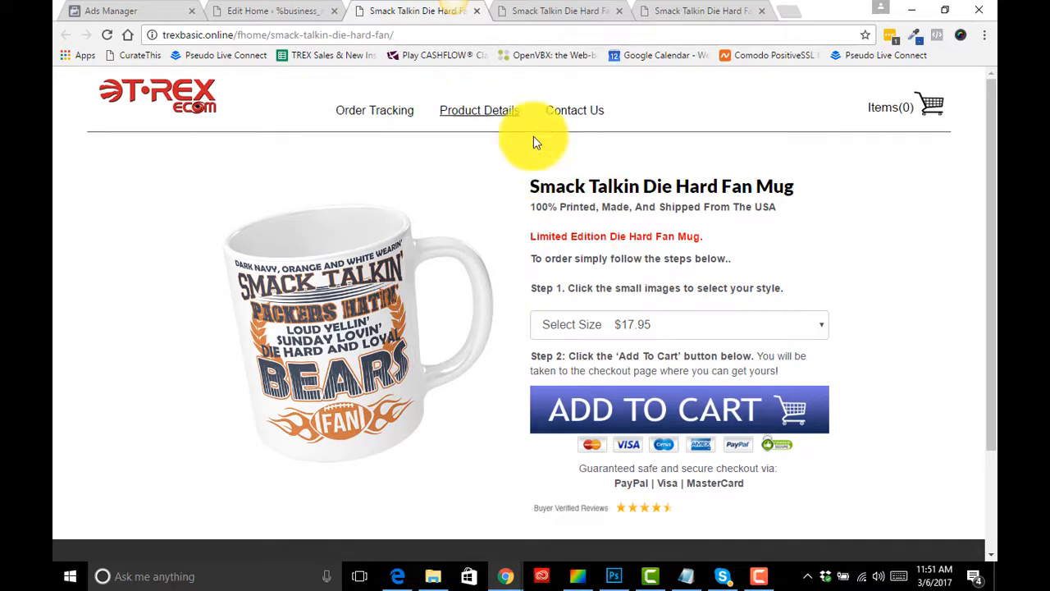
click(278, 10)
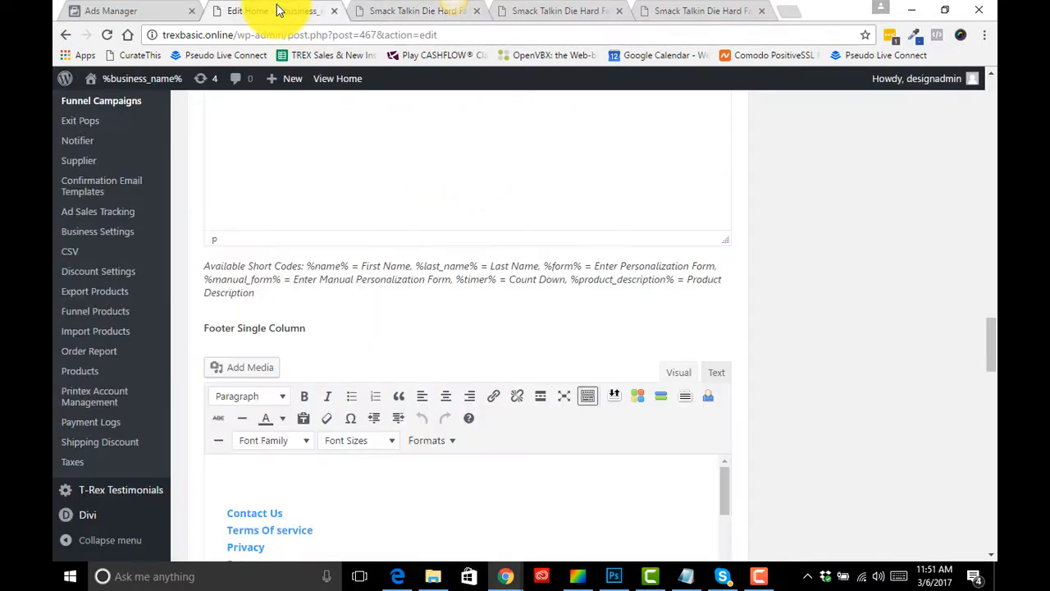
scroll(431, 295, up, 10)
scroll(574, 361, up, 10)
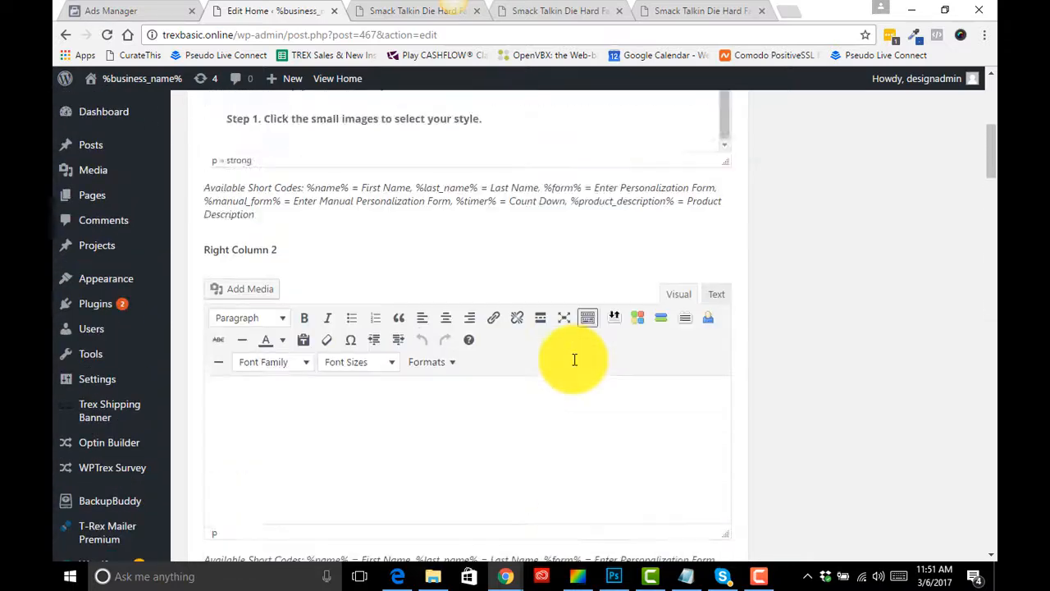
click(736, 217)
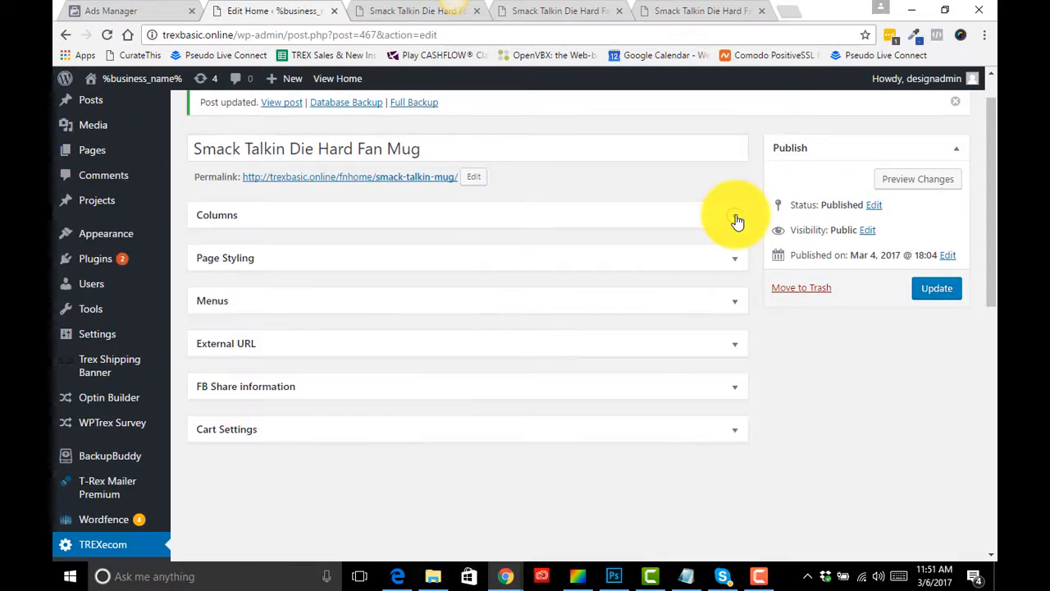
- Expand the External URL panel, inspect its Label, URL and multiple-URL fields, and collapse it again
click(742, 350)
scroll(556, 347, down, 2)
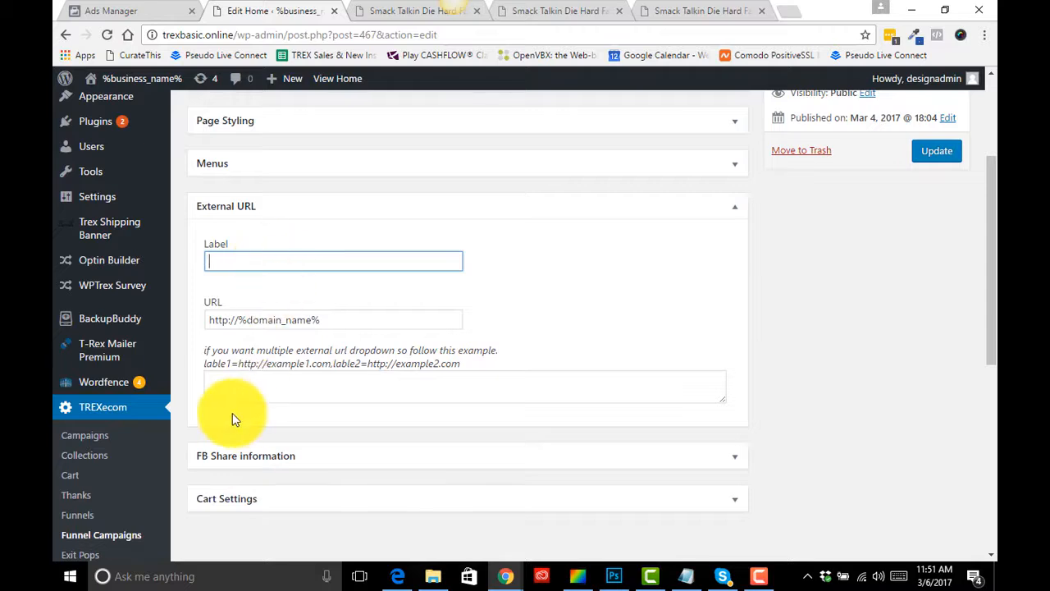
click(221, 386)
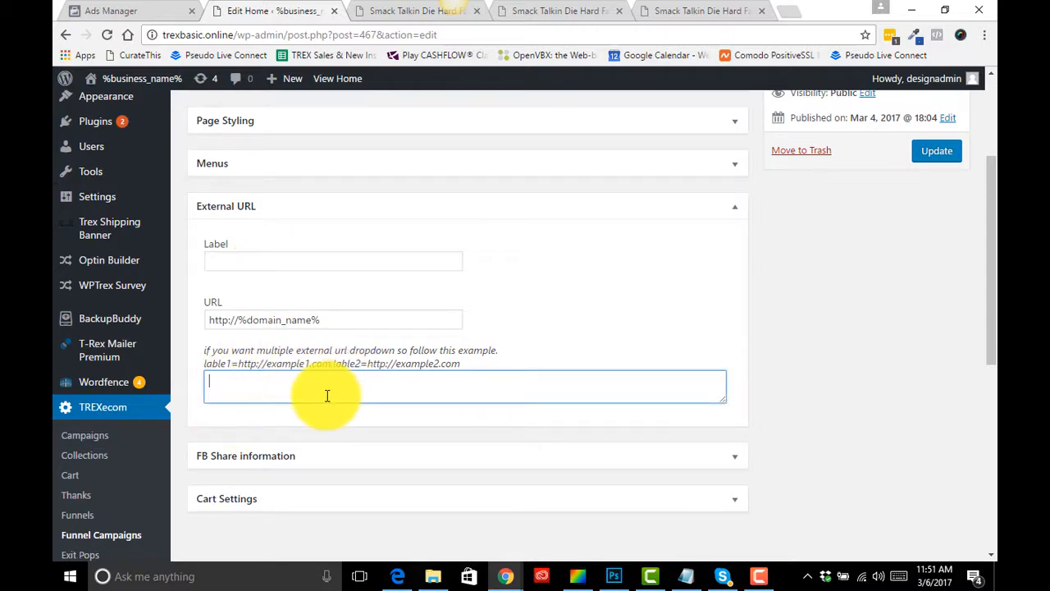
click(226, 262)
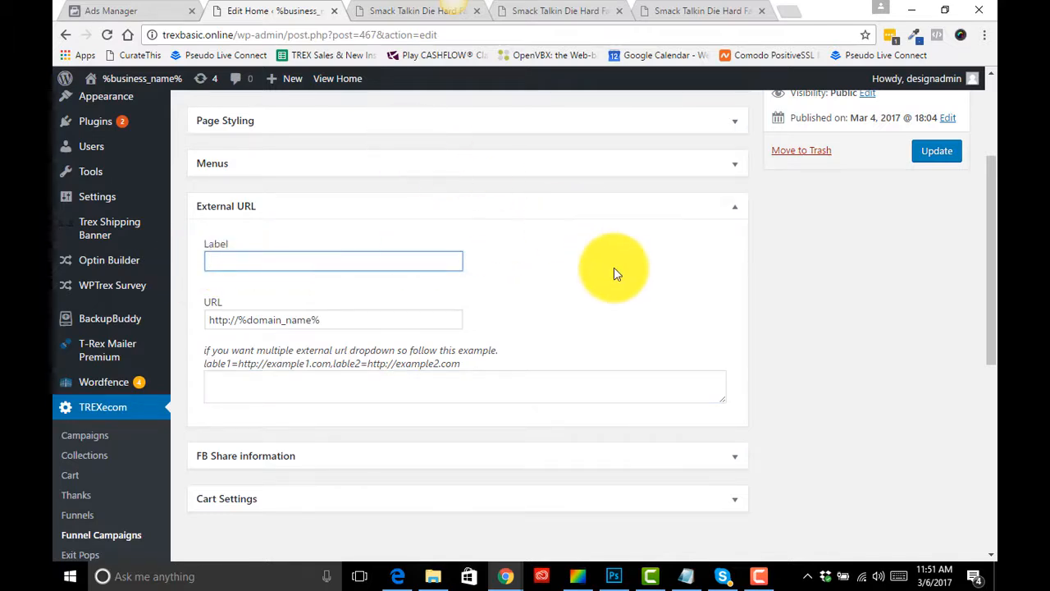
click(735, 215)
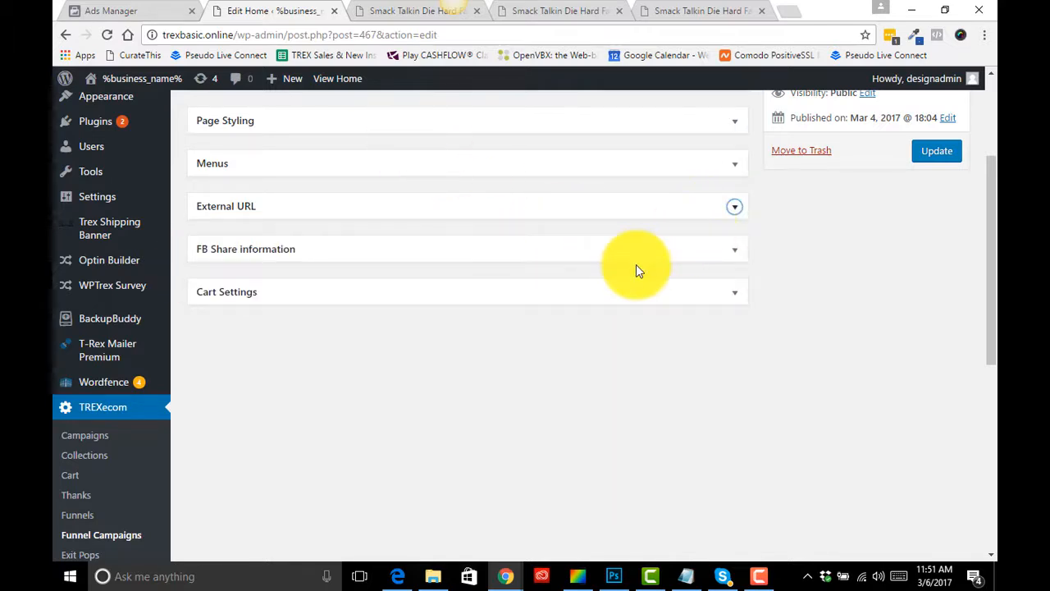
- Expand the Menus panel, review the Menu 1 and Menu 2 labels and content, and collapse it again
click(735, 167)
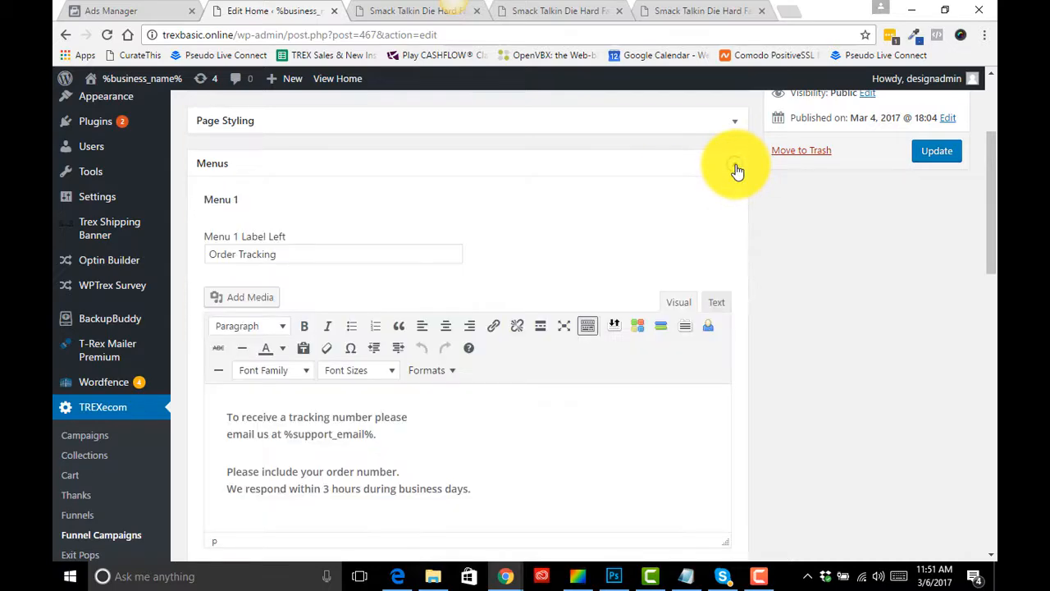
scroll(595, 363, down, 2)
scroll(594, 363, down, 3)
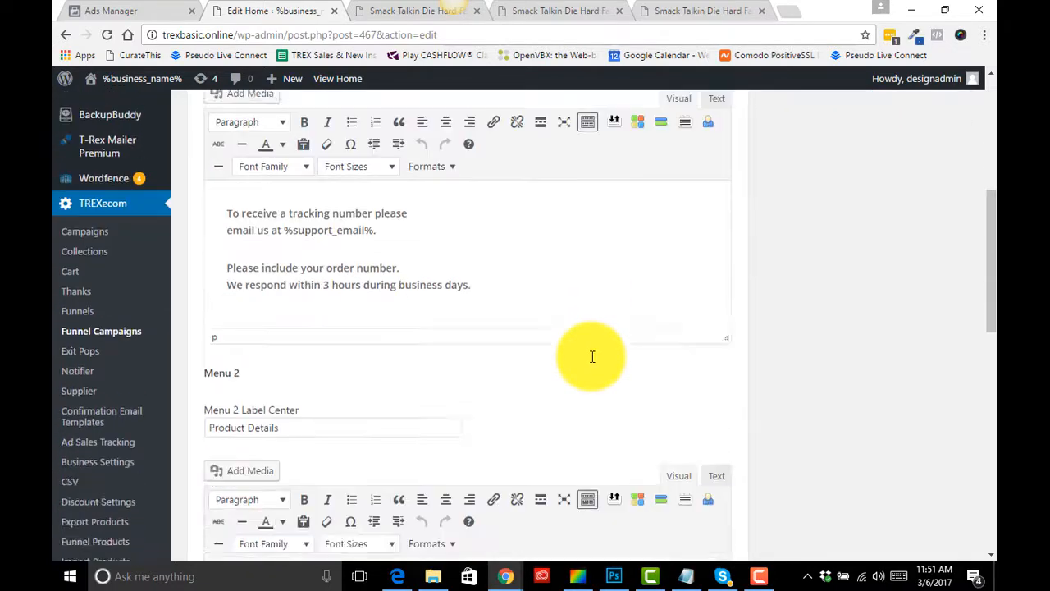
scroll(594, 362, up, 5)
scroll(594, 362, down, 6)
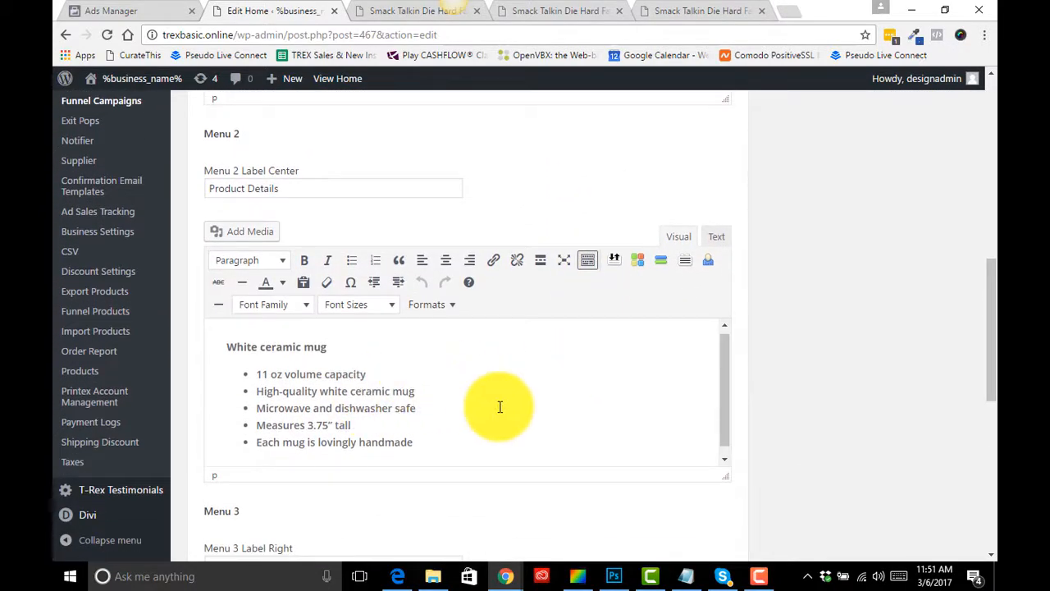
scroll(499, 405, down, 1)
drag(280, 194, 219, 195)
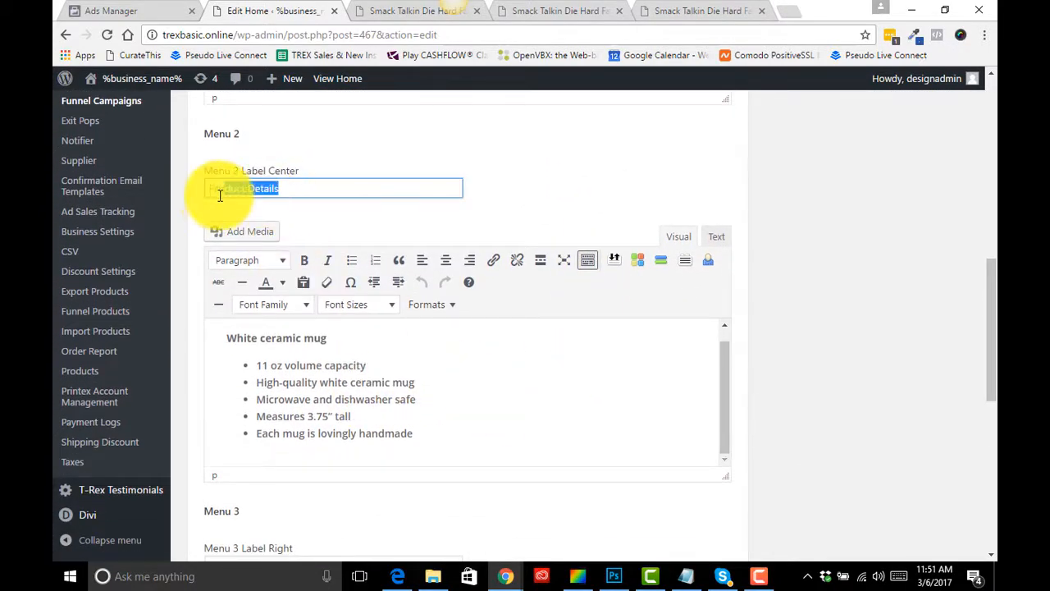
click(326, 382)
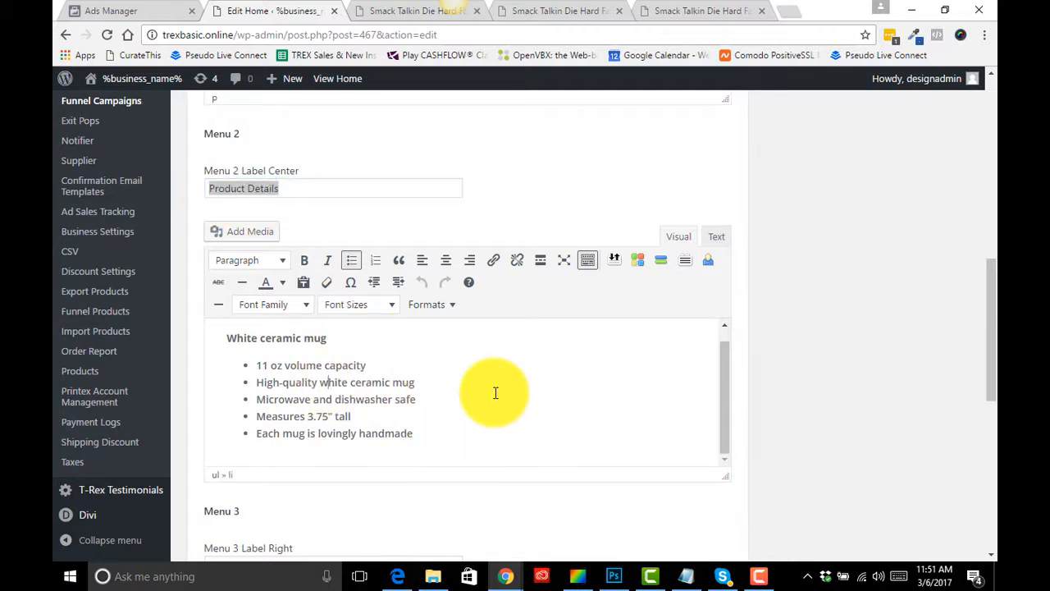
scroll(516, 217, up, 7)
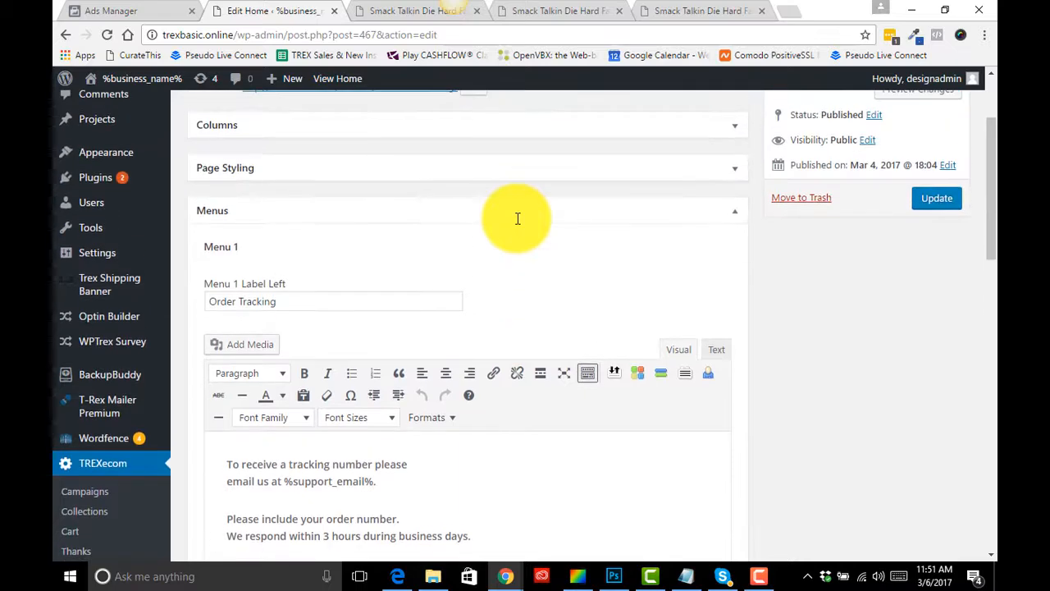
scroll(518, 218, up, 1)
click(736, 250)
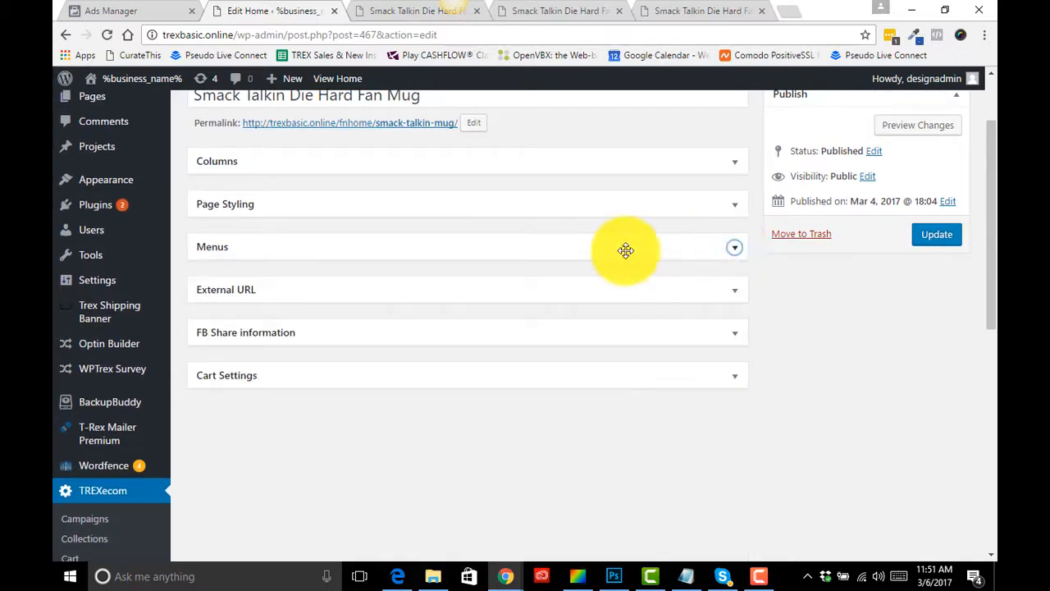
- Compare the live Smack Talkin mug product page, then return to the page editor
click(402, 10)
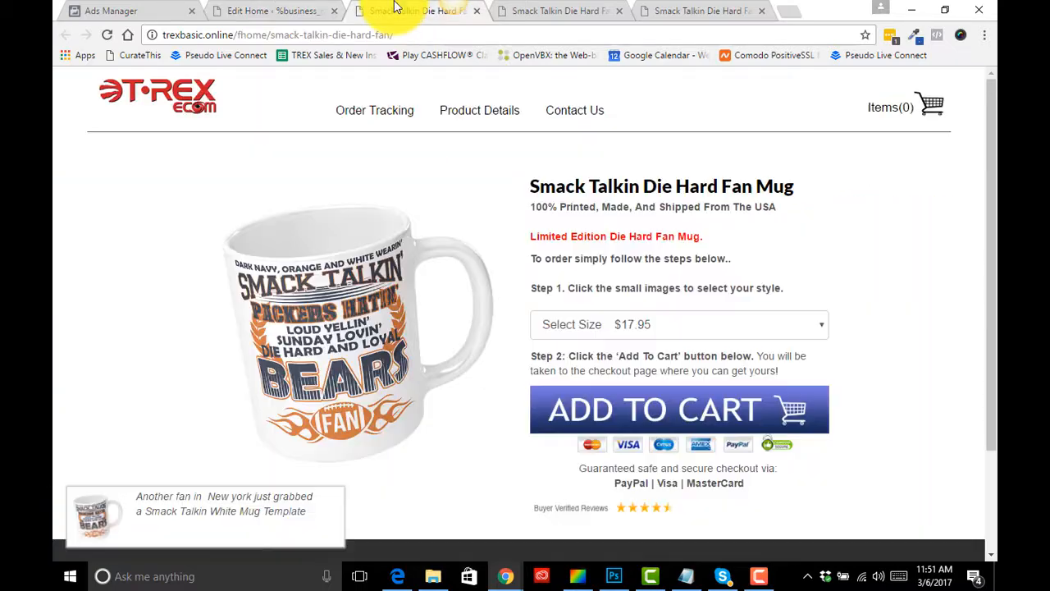
scroll(658, 361, down, 1)
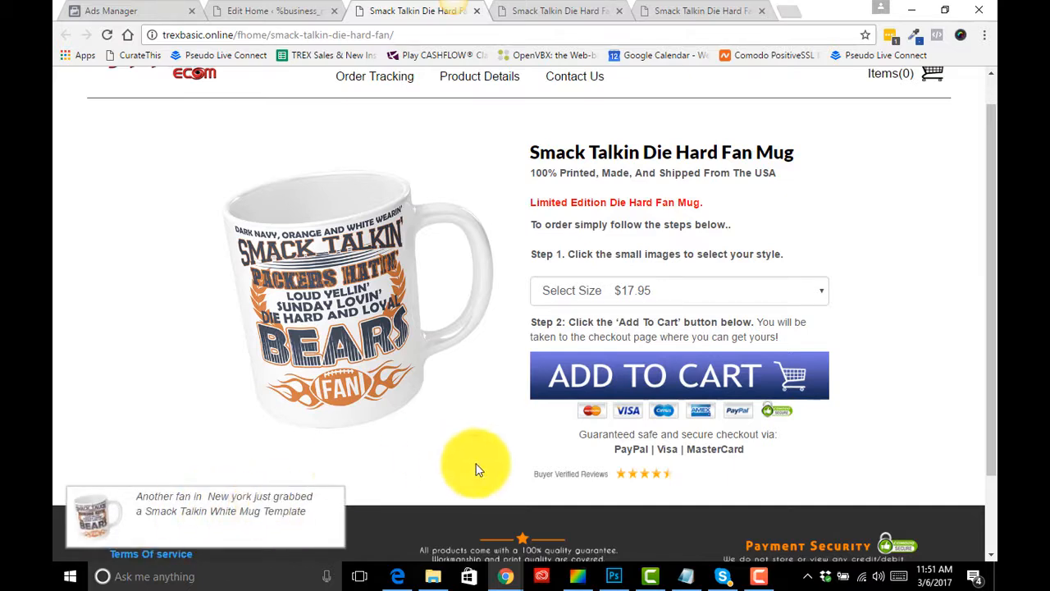
scroll(619, 324, up, 1)
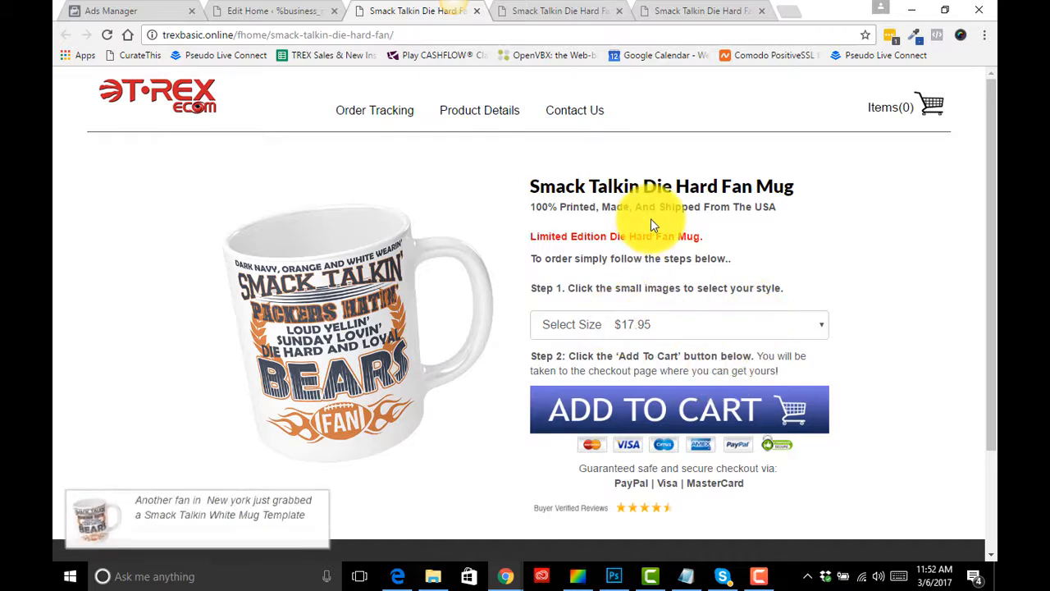
click(302, 10)
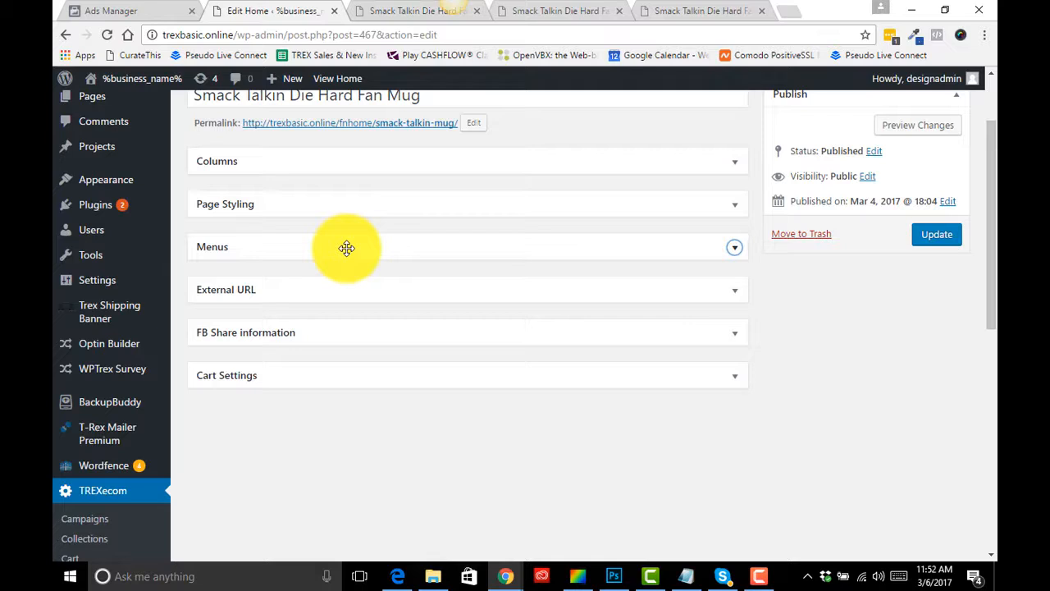
- Expand the Page Styling panel and review its images, colours, product list, name-case and size-guide settings
click(737, 210)
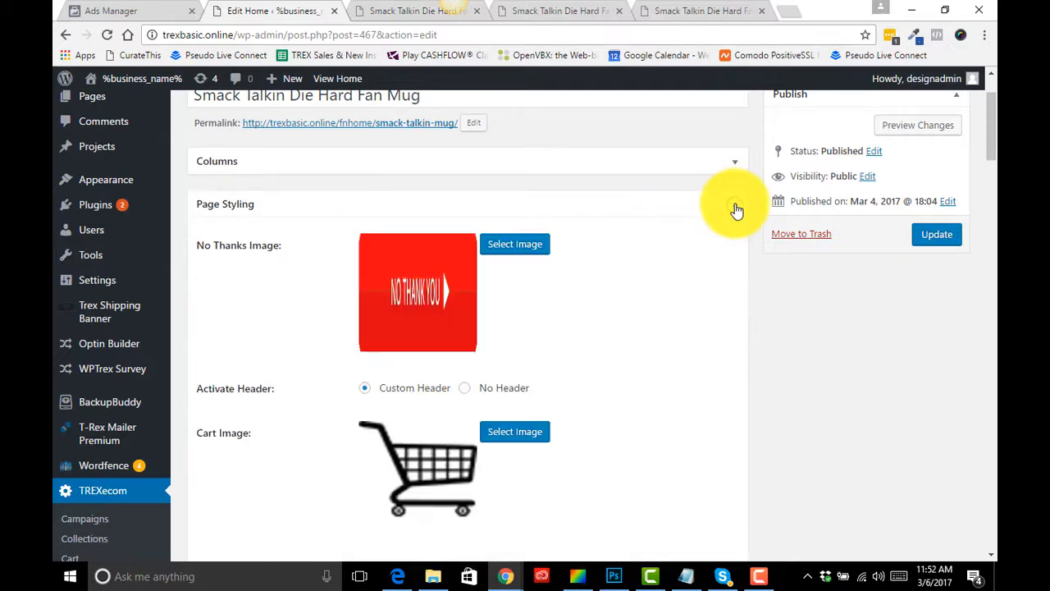
scroll(453, 314, down, 2)
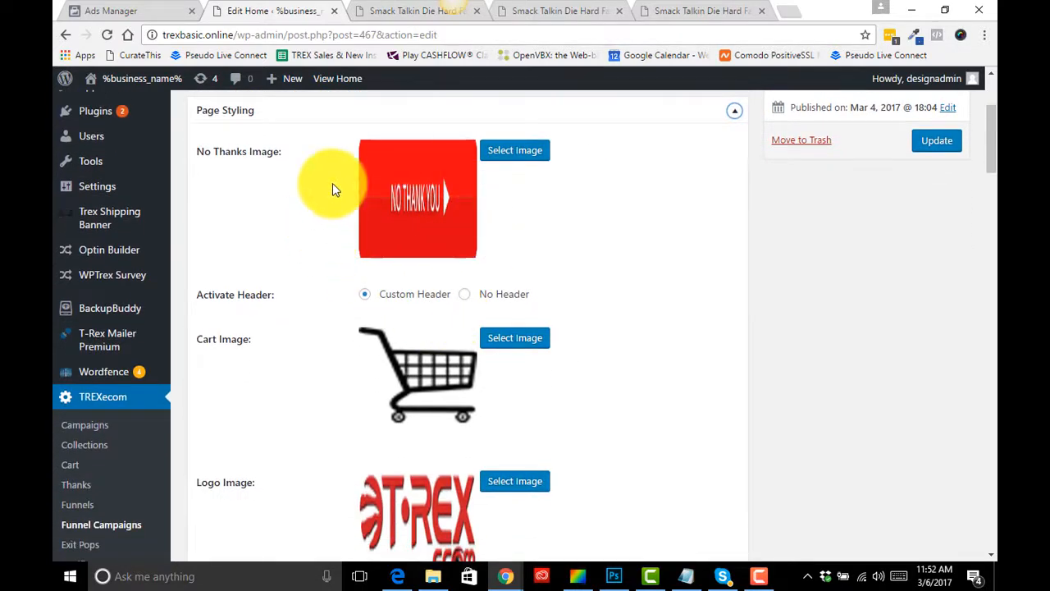
scroll(320, 289, down, 7)
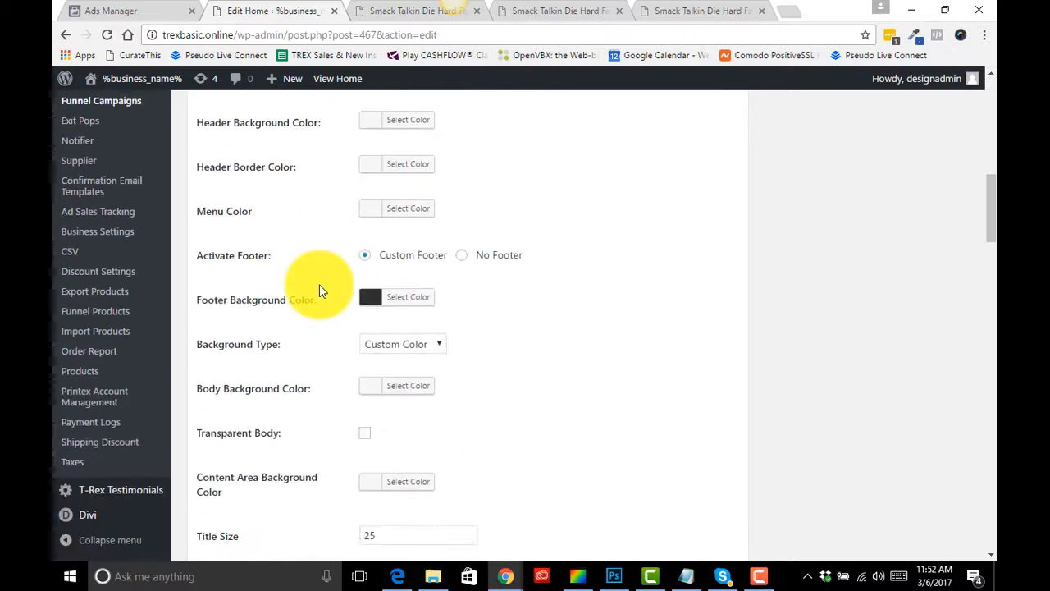
scroll(320, 284, down, 10)
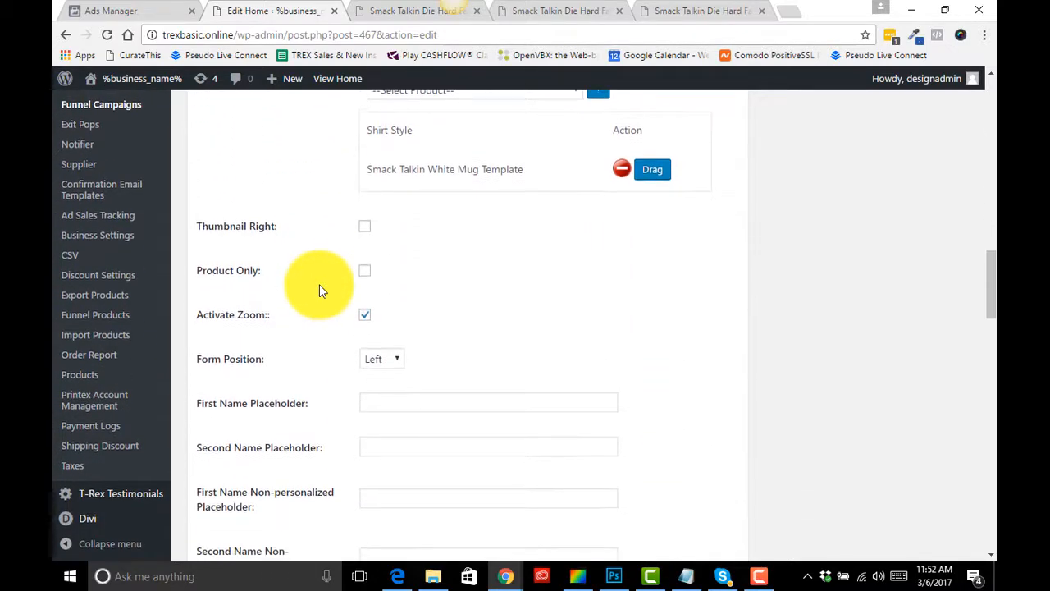
scroll(458, 181, up, 2)
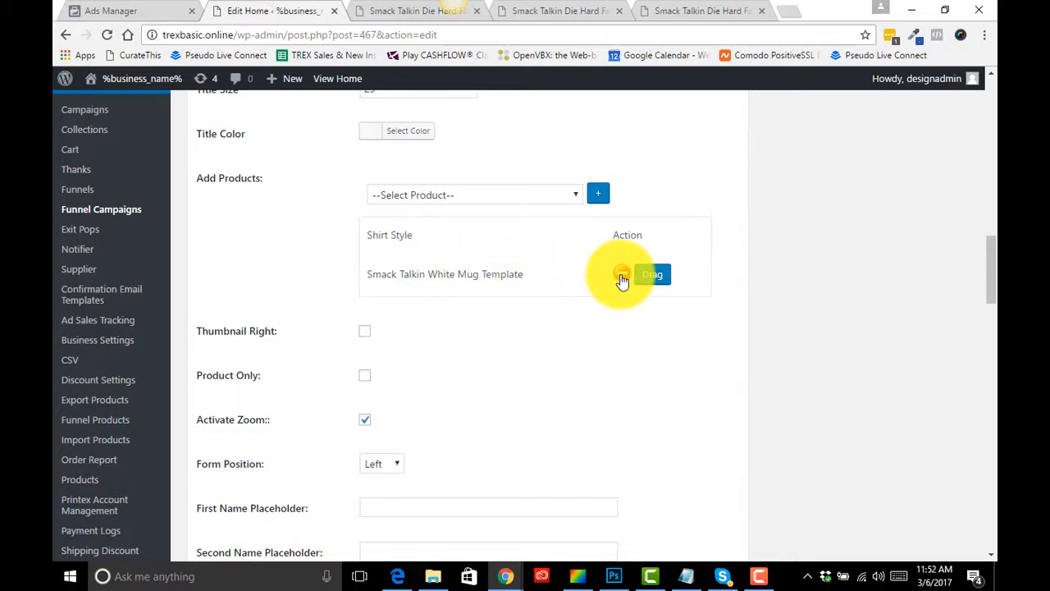
click(564, 193)
scroll(518, 353, down, 10)
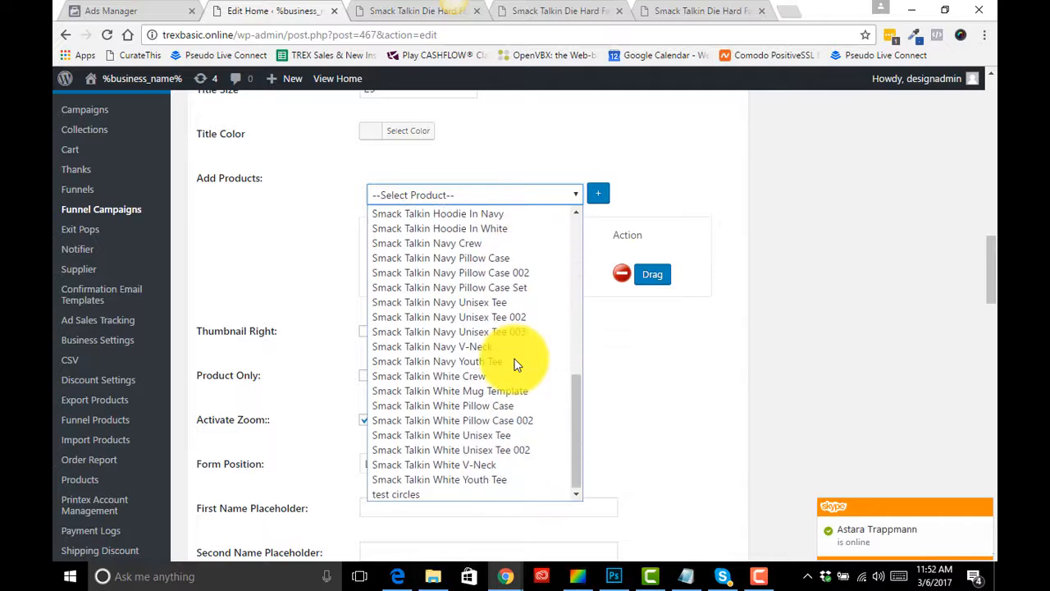
click(656, 194)
scroll(478, 327, down, 1)
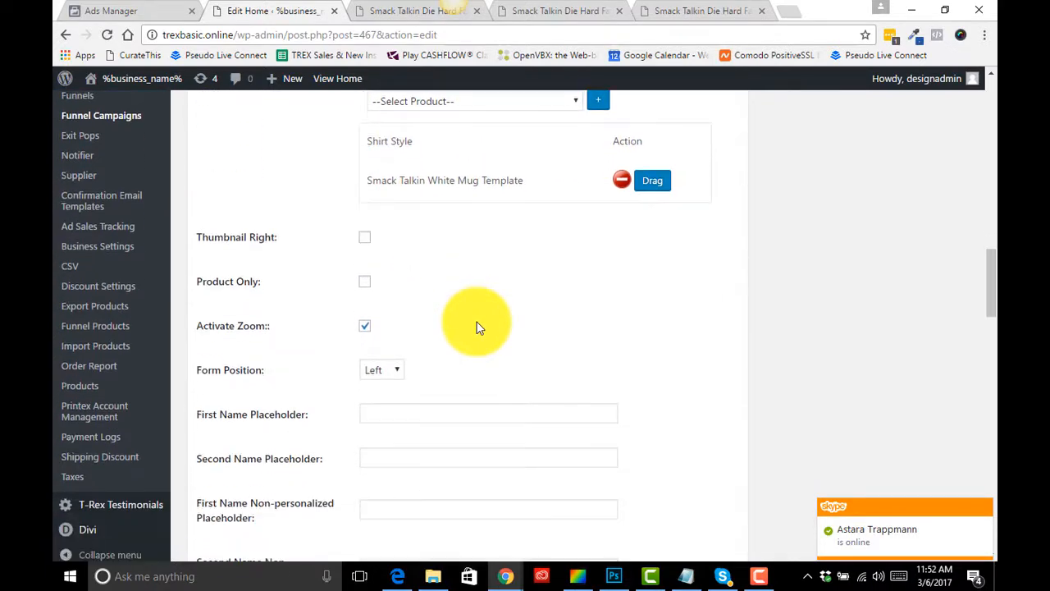
scroll(480, 327, down, 5)
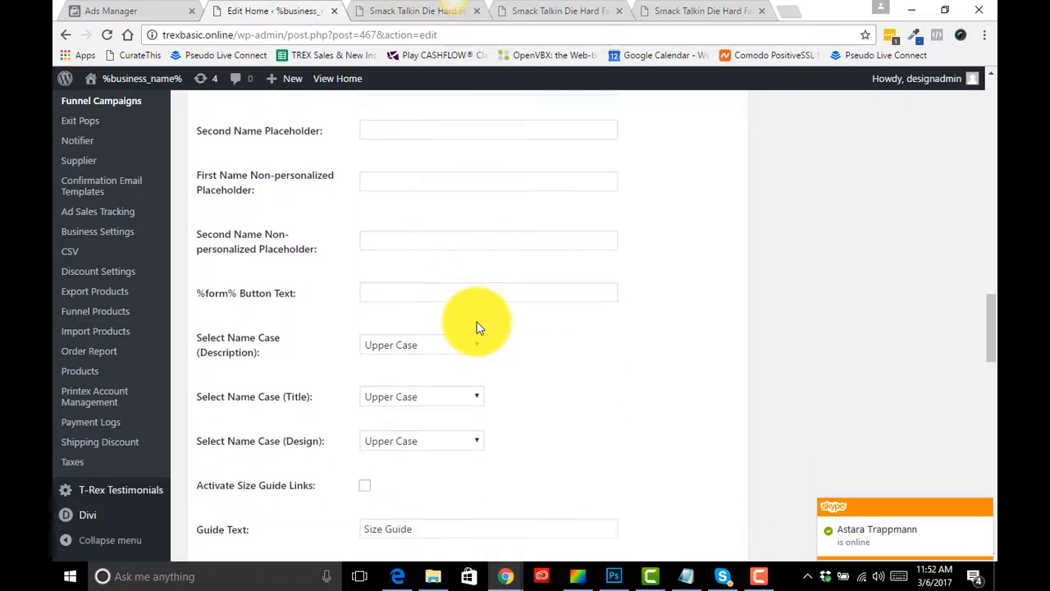
scroll(479, 326, down, 5)
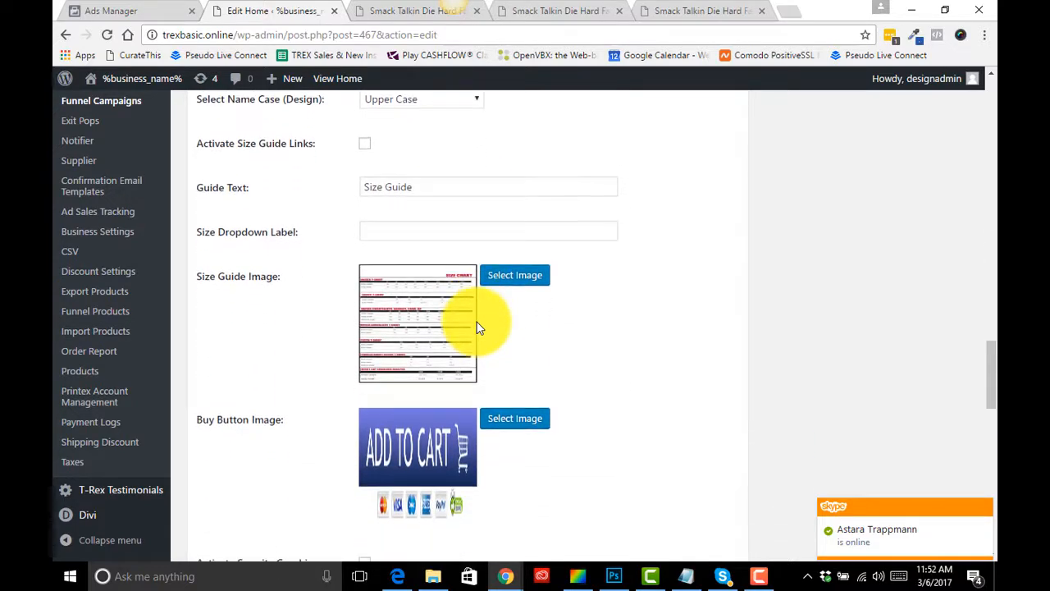
scroll(478, 327, down, 1)
scroll(481, 328, up, 2)
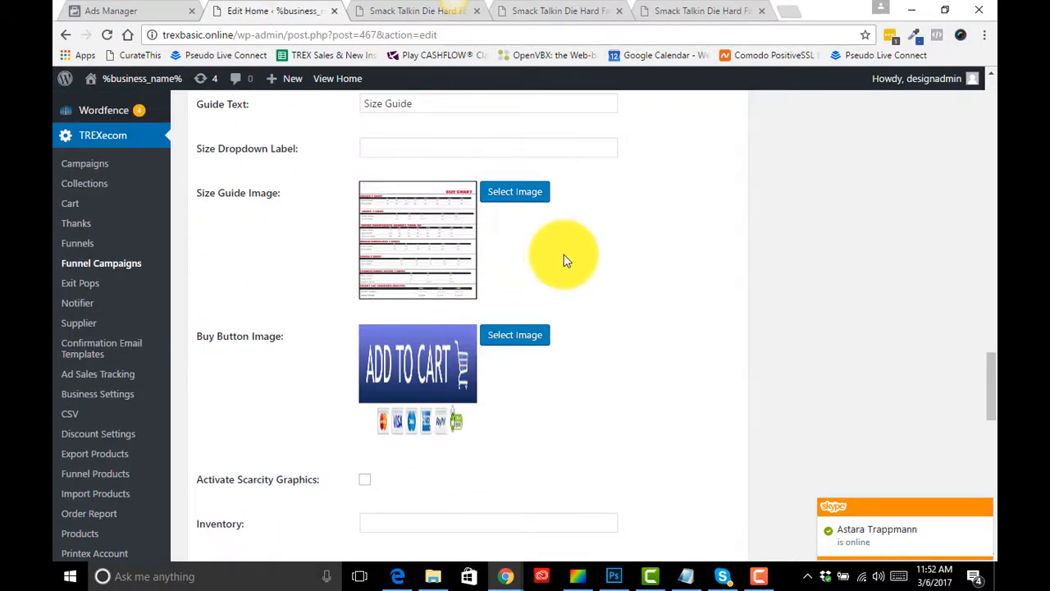
- Browse the live mug, pillow case set and ladies V-neck product pages, then return to the editor
click(402, 11)
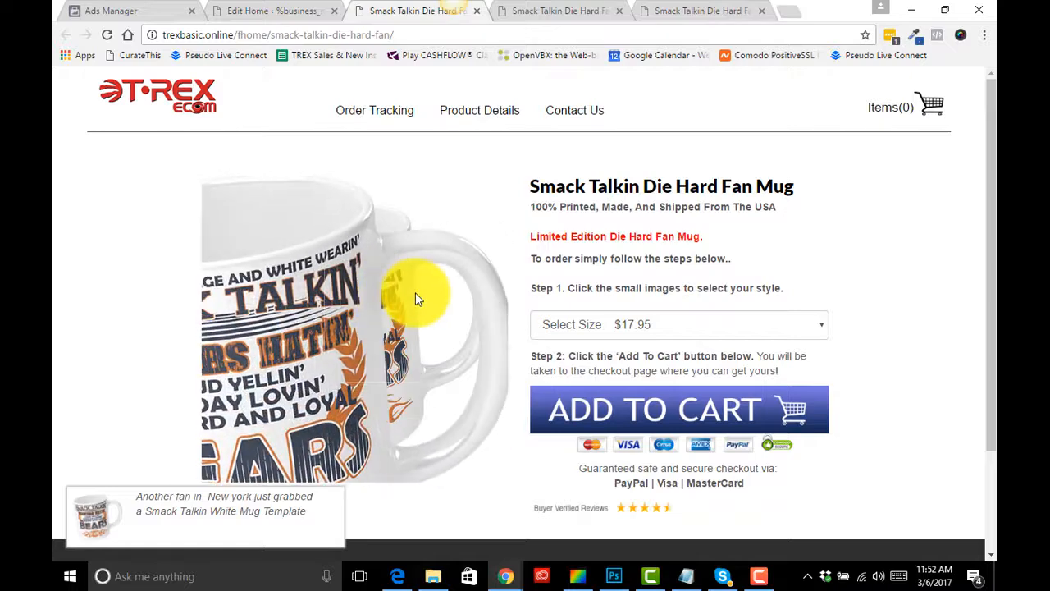
click(552, 13)
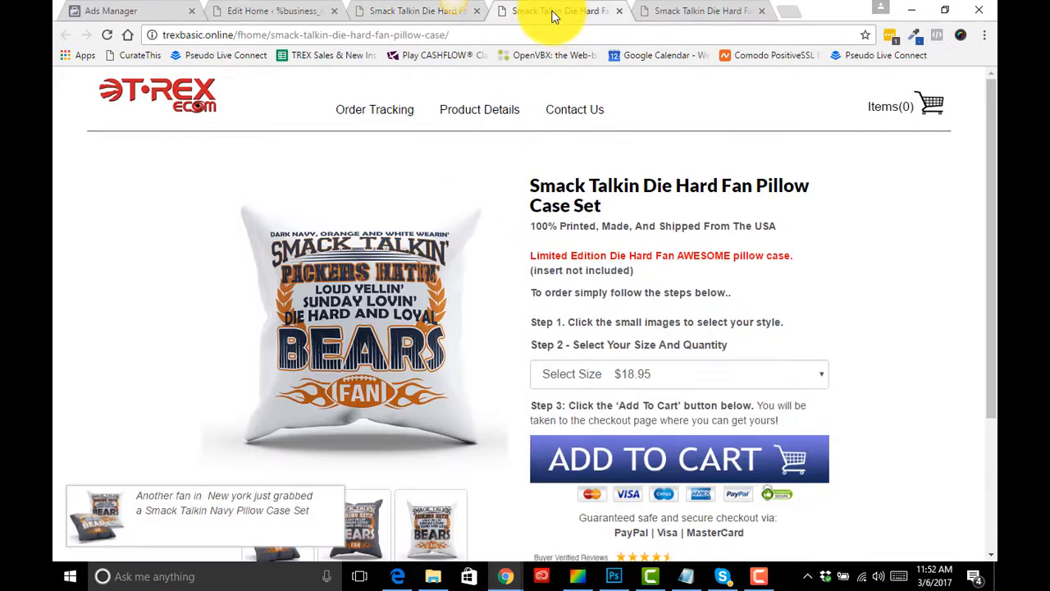
click(682, 13)
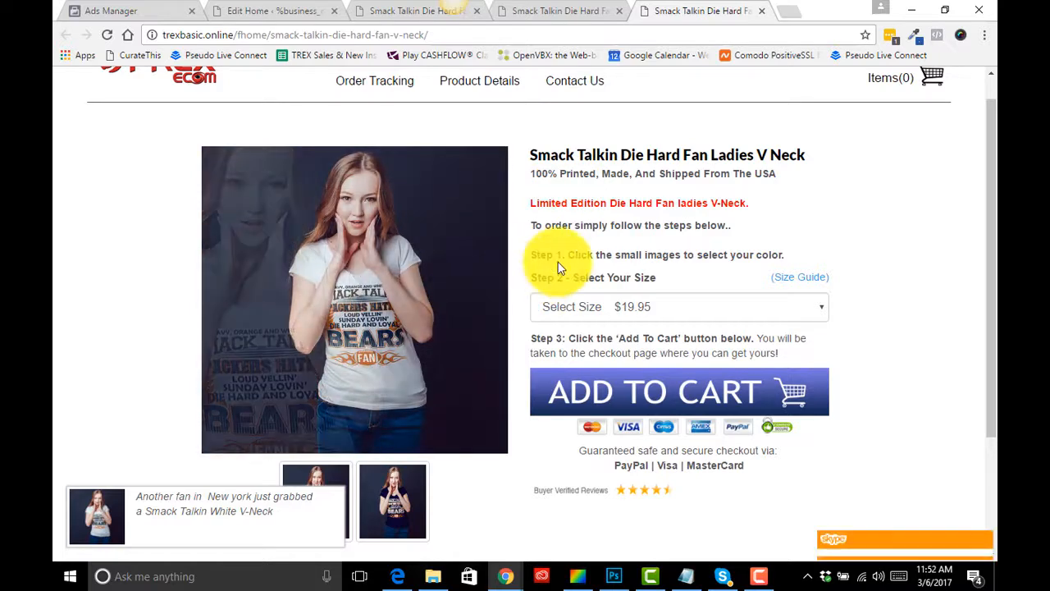
scroll(618, 267, down, 1)
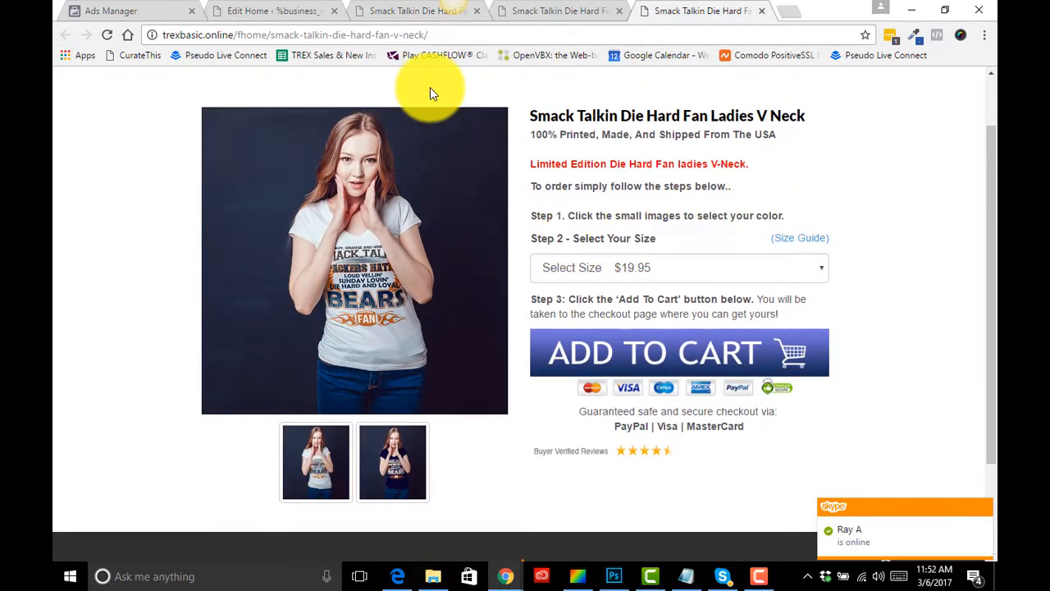
click(286, 12)
- Inspect the Activate Discount Offer option and the Select Discount choices in Page Styling
scroll(333, 325, down, 3)
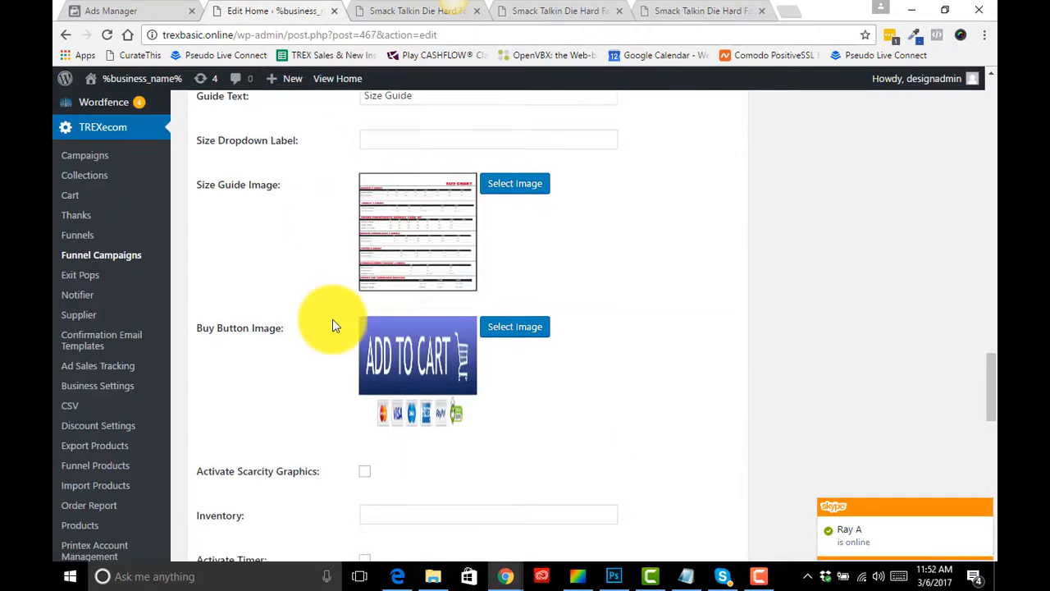
scroll(333, 326, down, 2)
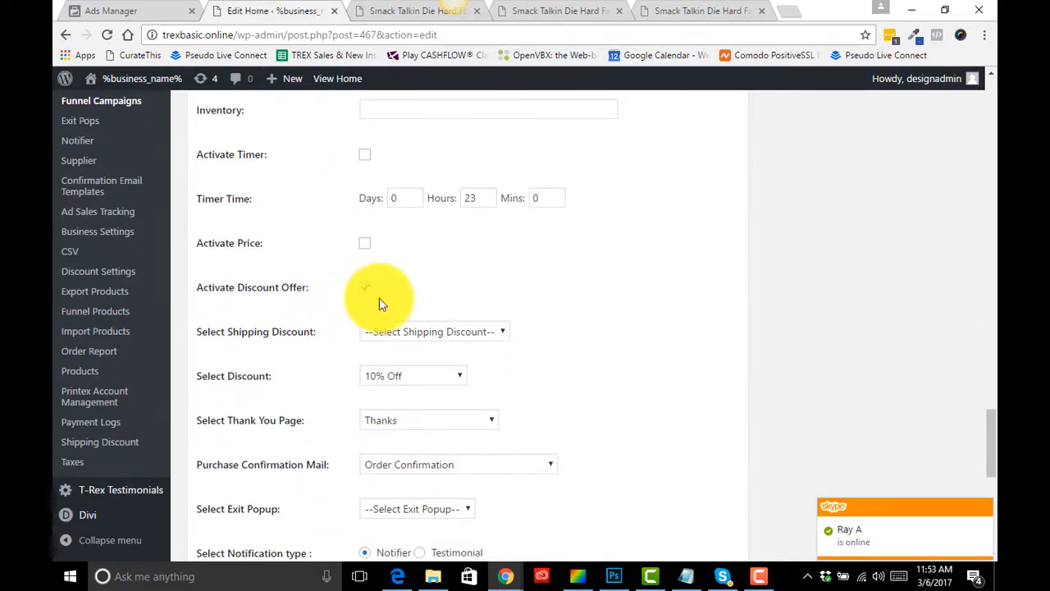
click(365, 288)
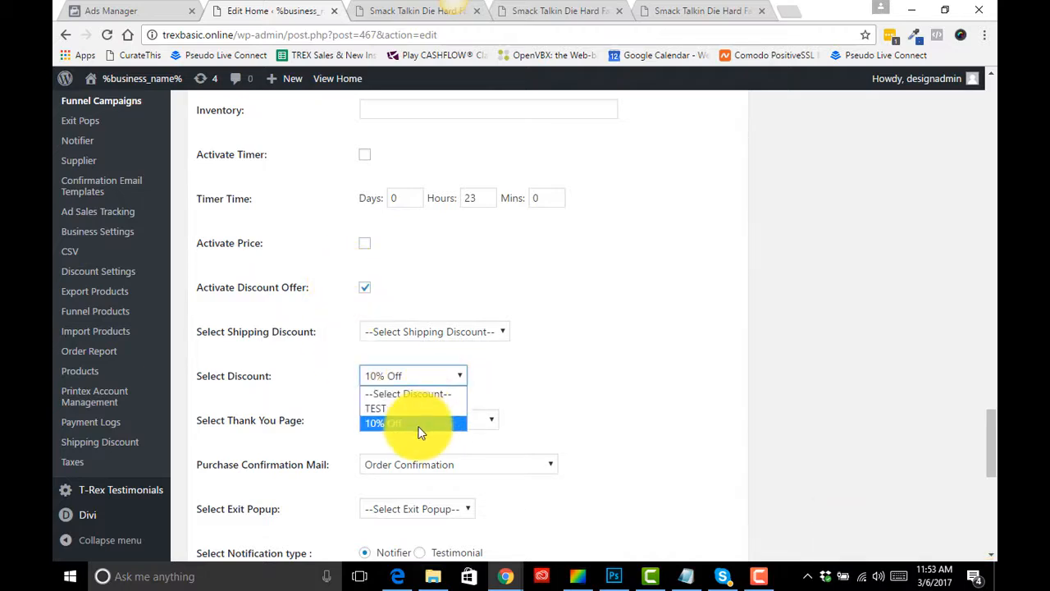
click(363, 289)
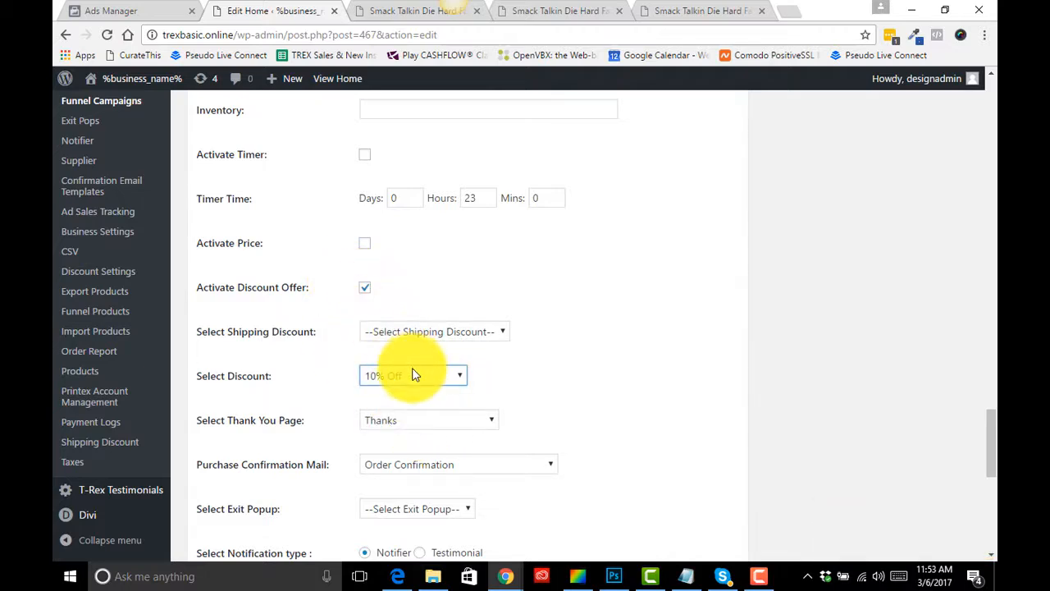
- Review the thank-you page, confirmation mail, notifier and tracking code fields, then collapse Page Styling
scroll(563, 361, down, 3)
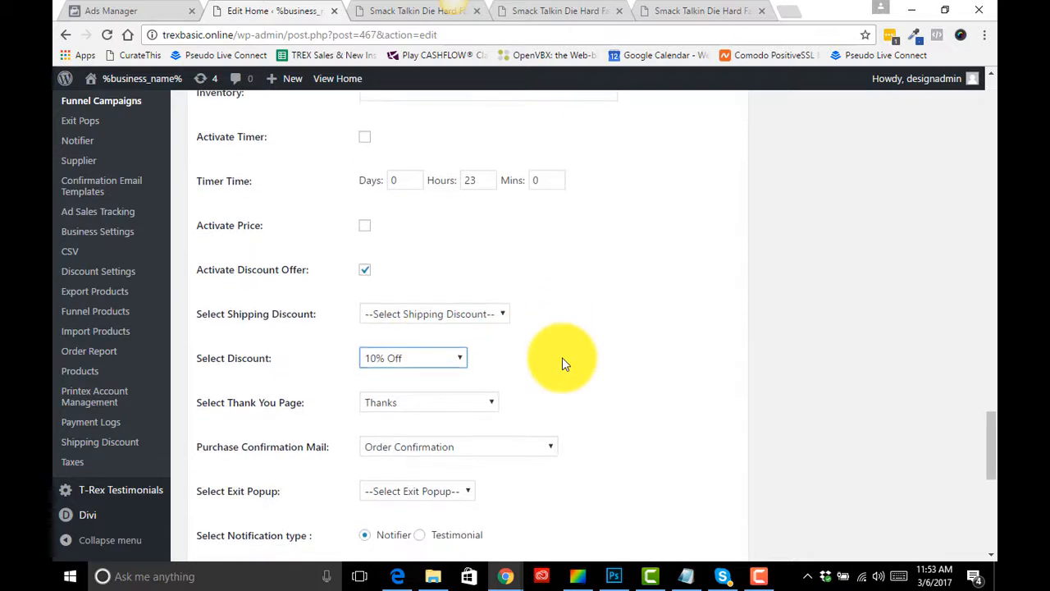
scroll(562, 357, down, 1)
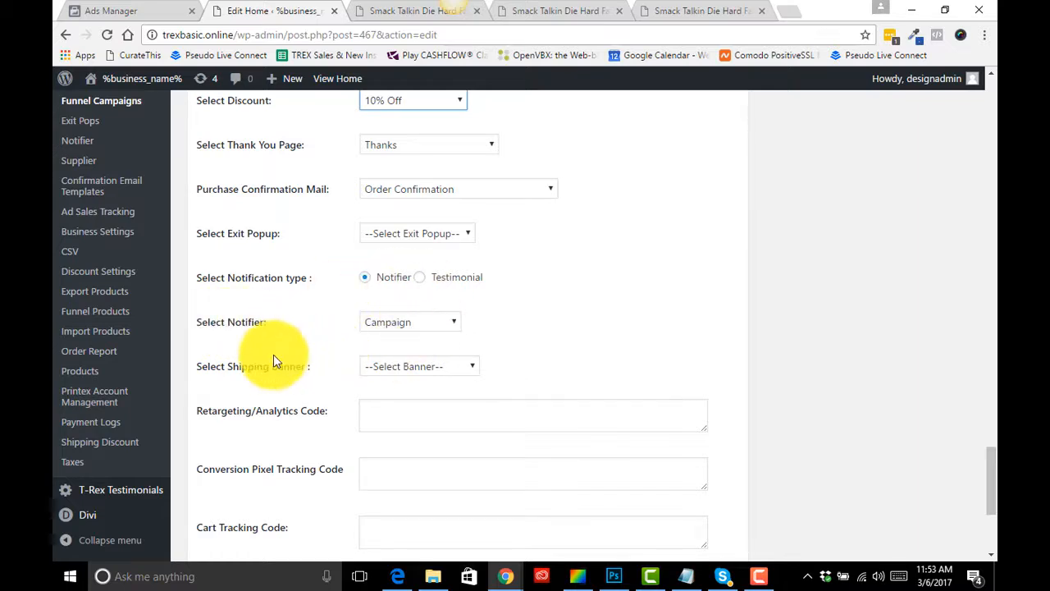
scroll(274, 361, down, 3)
scroll(483, 417, up, 15)
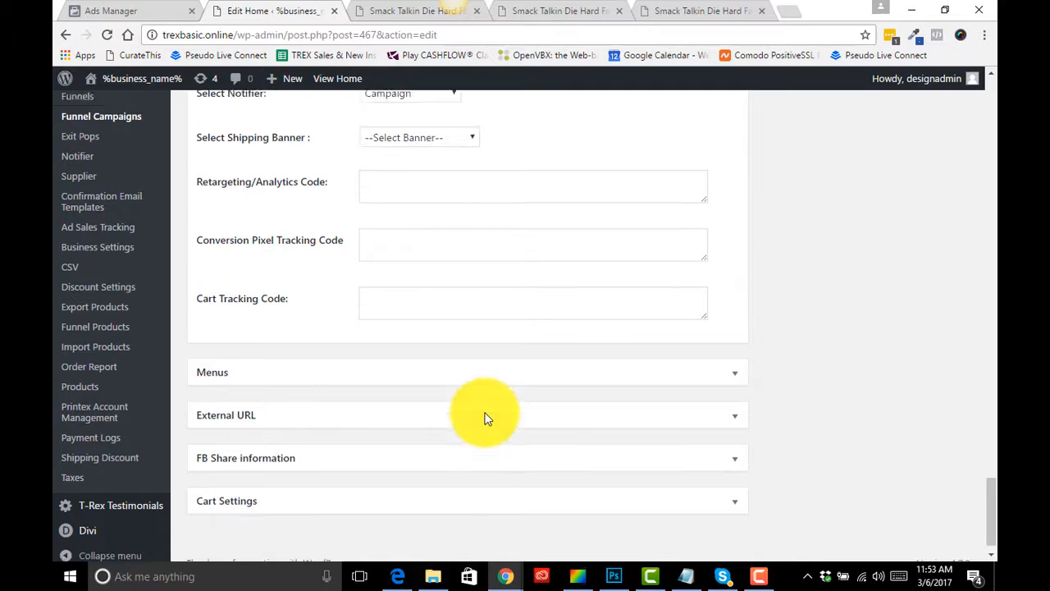
scroll(485, 419, up, 10)
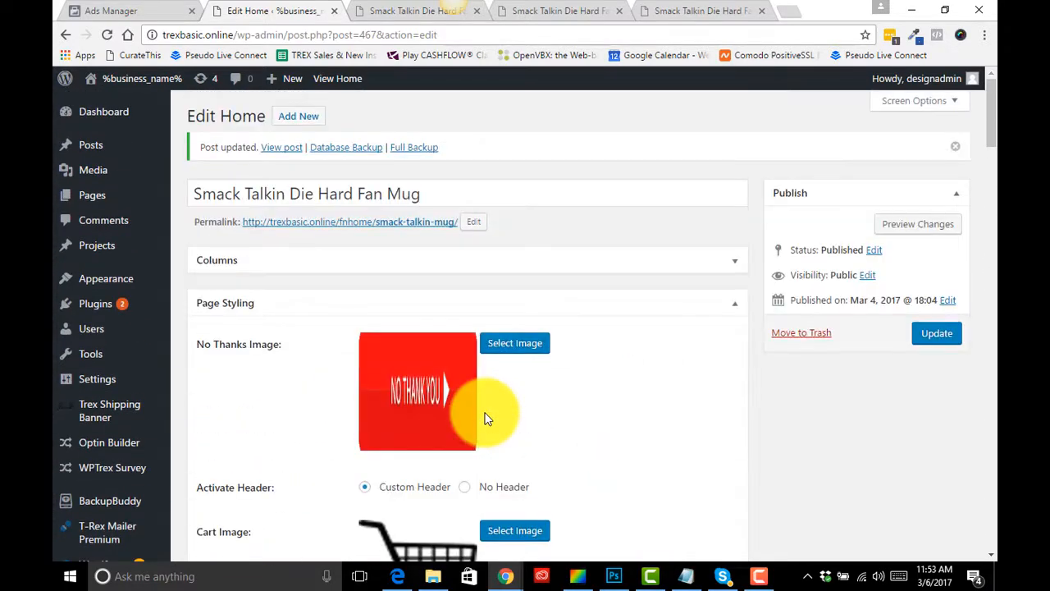
click(737, 310)
- Open the Funnel Campaigns list
scroll(254, 324, down, 5)
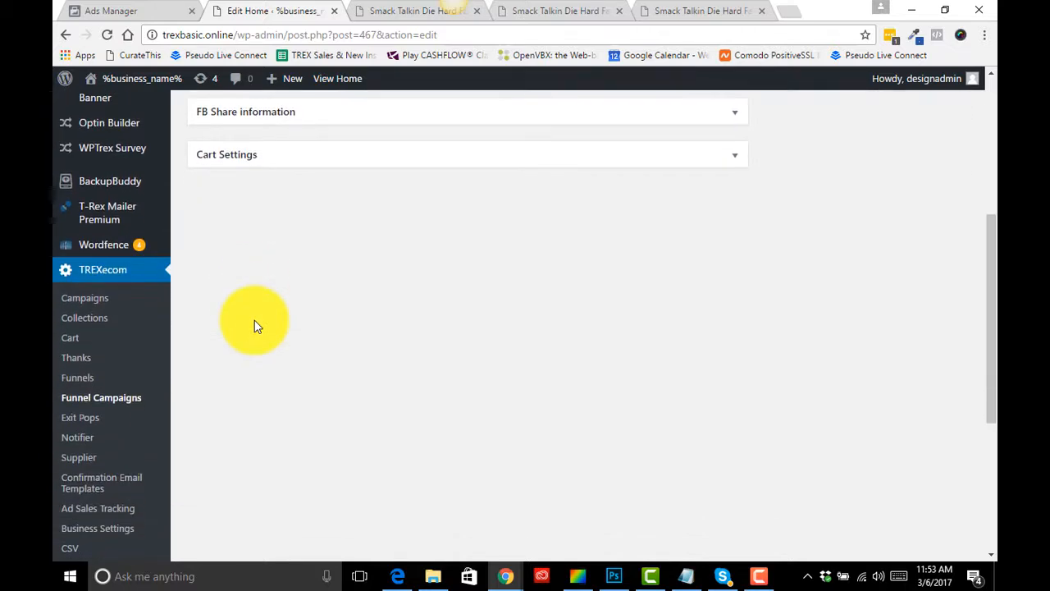
click(90, 399)
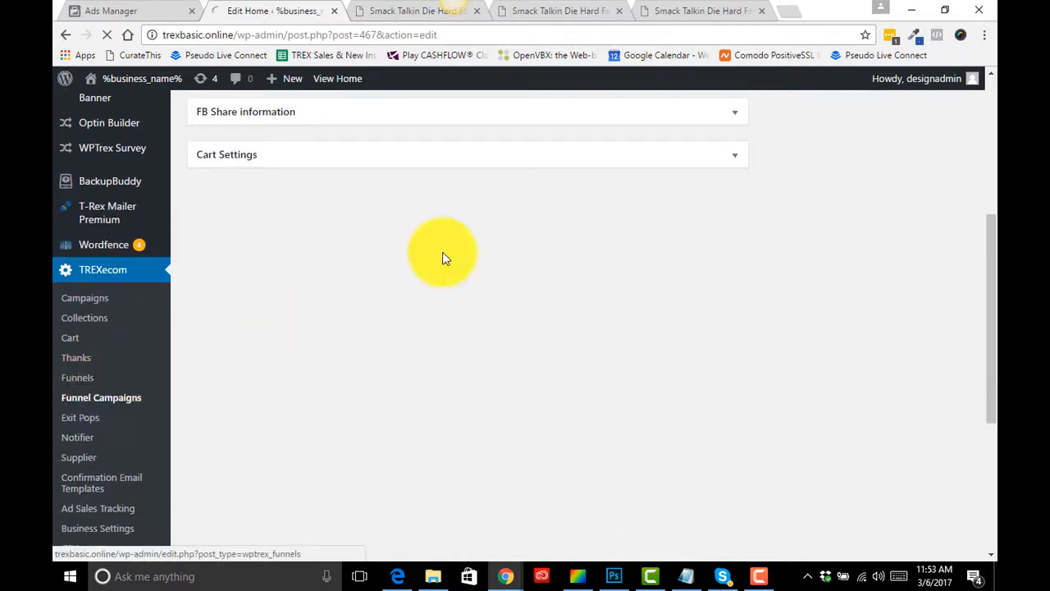
- Check the size step label and size guide popup on the live Ladies V Neck product page
click(693, 8)
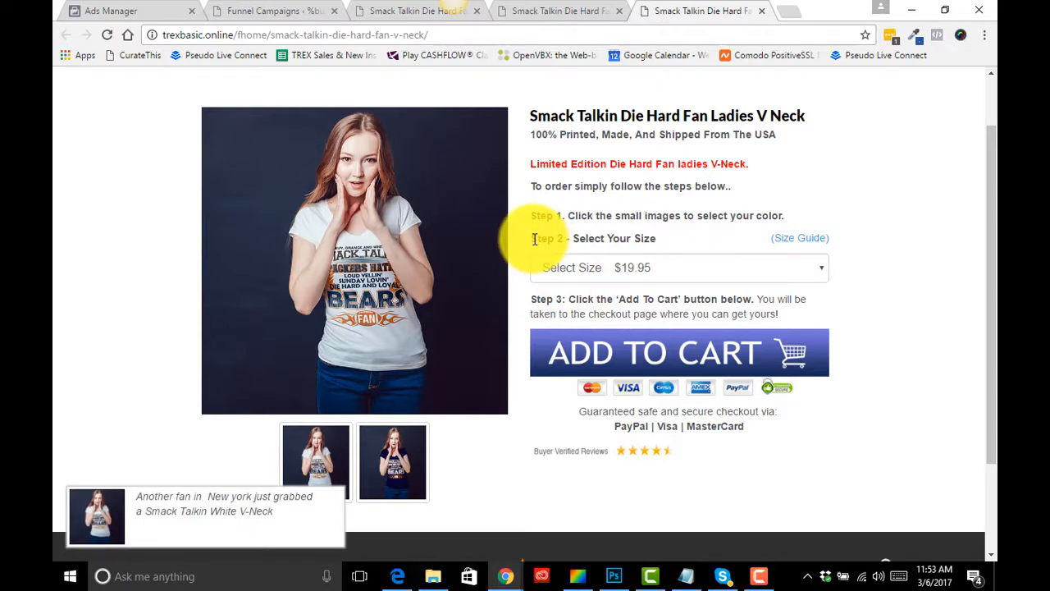
drag(533, 238, 797, 242)
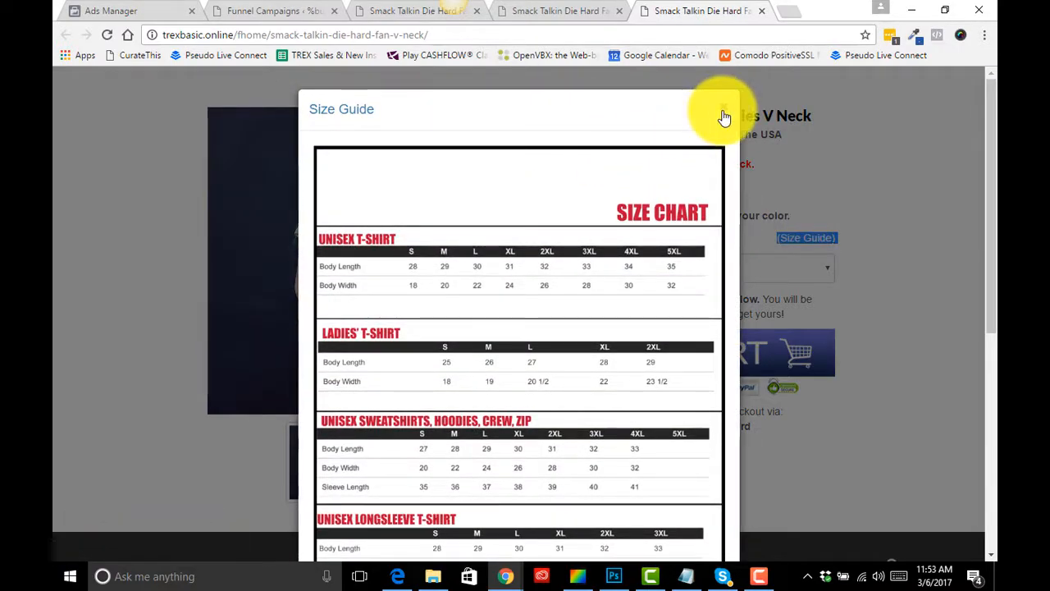
click(723, 114)
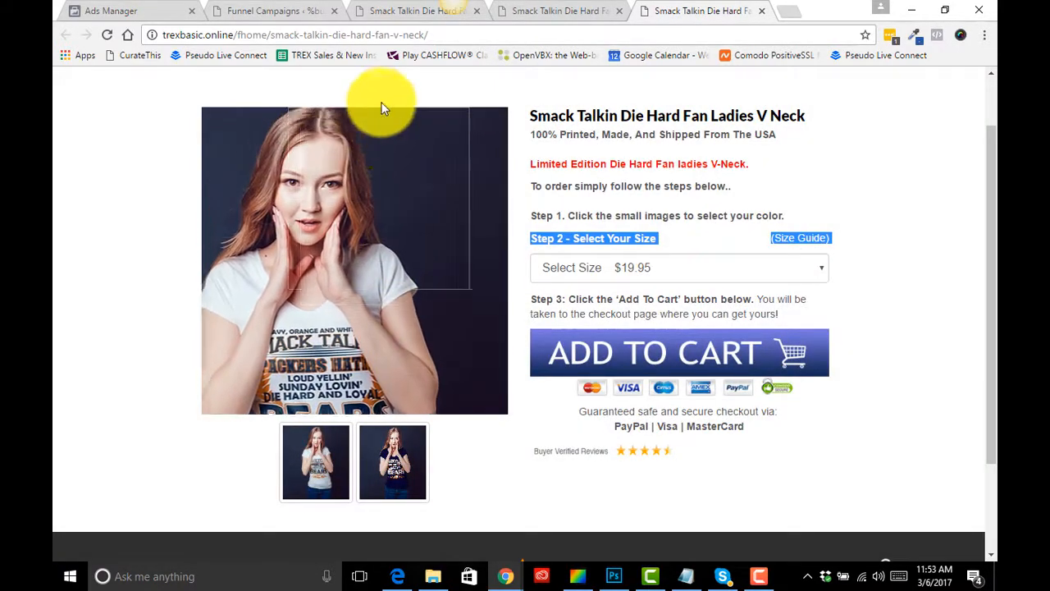
- Open the Smack Talkin Die Hard Fan Ladies V Neck funnel campaign for editing
click(284, 12)
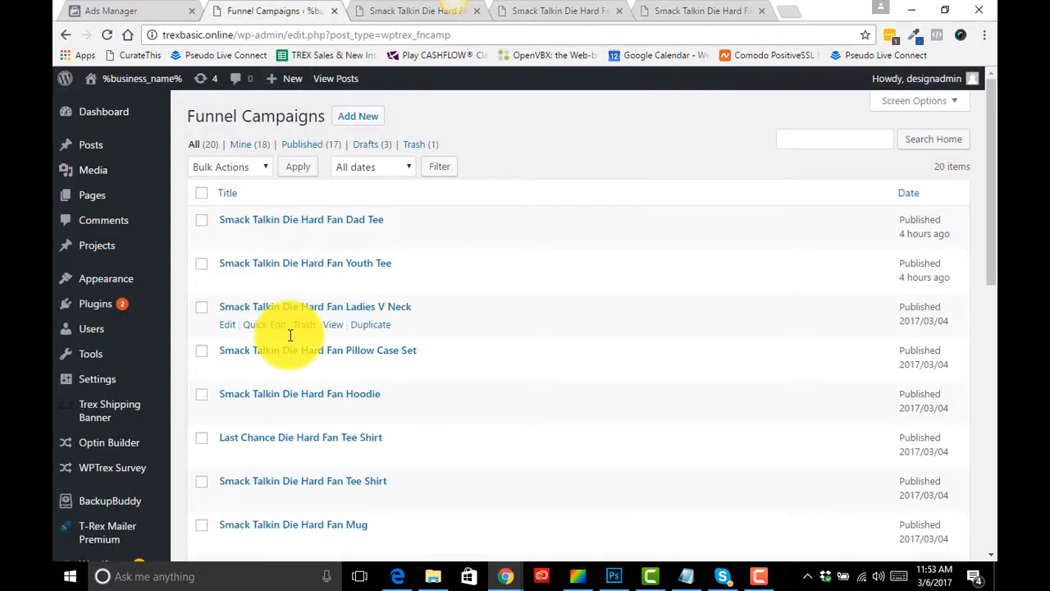
scroll(290, 335, down, 1)
click(227, 282)
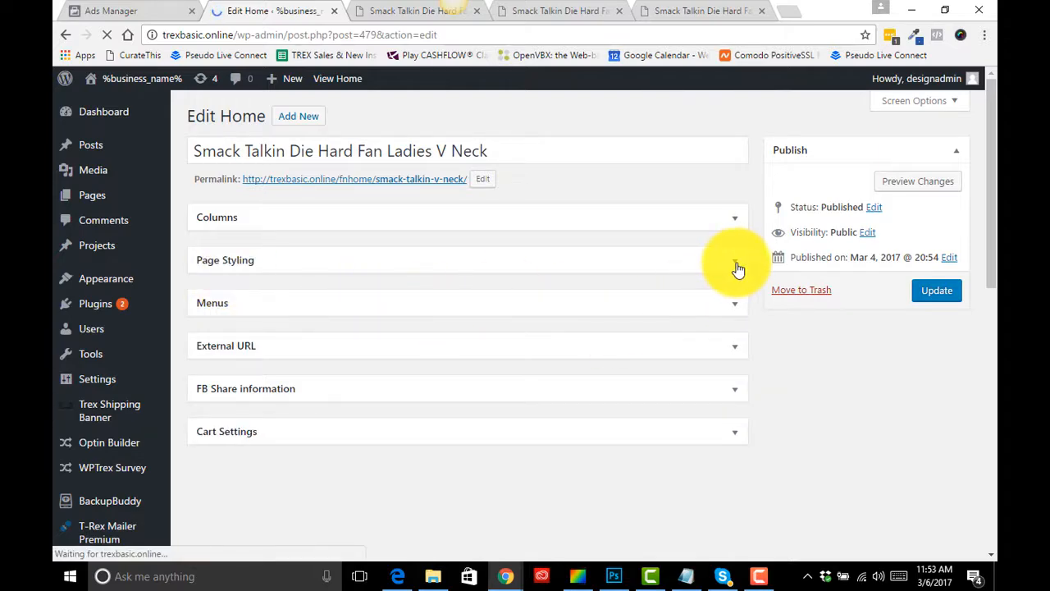
- Expand Page Styling and examine the size guide links, guide text and size dropdown label fields
click(738, 269)
scroll(608, 363, down, 10)
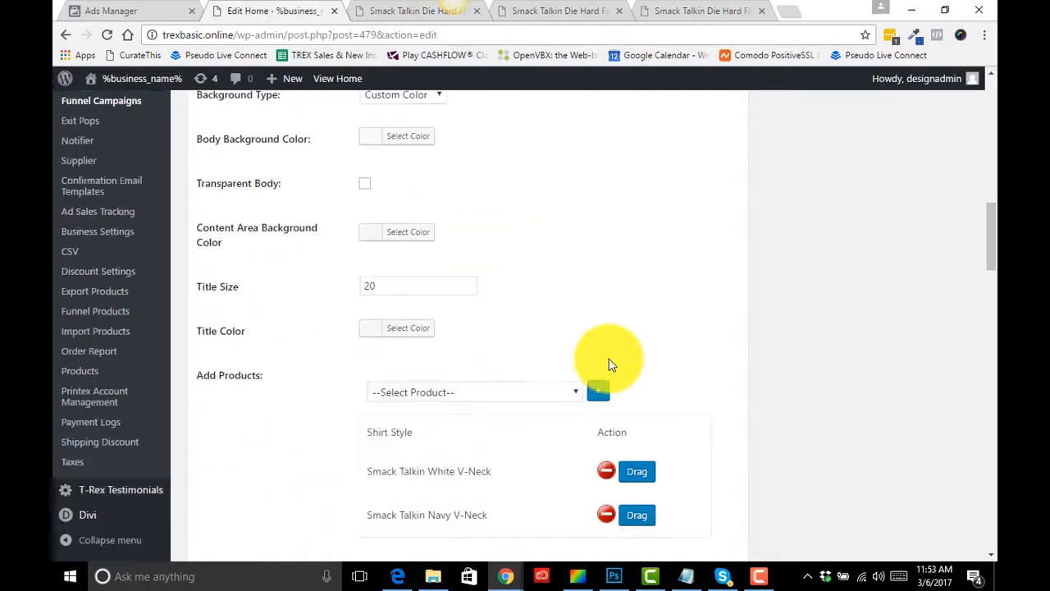
scroll(609, 364, down, 13)
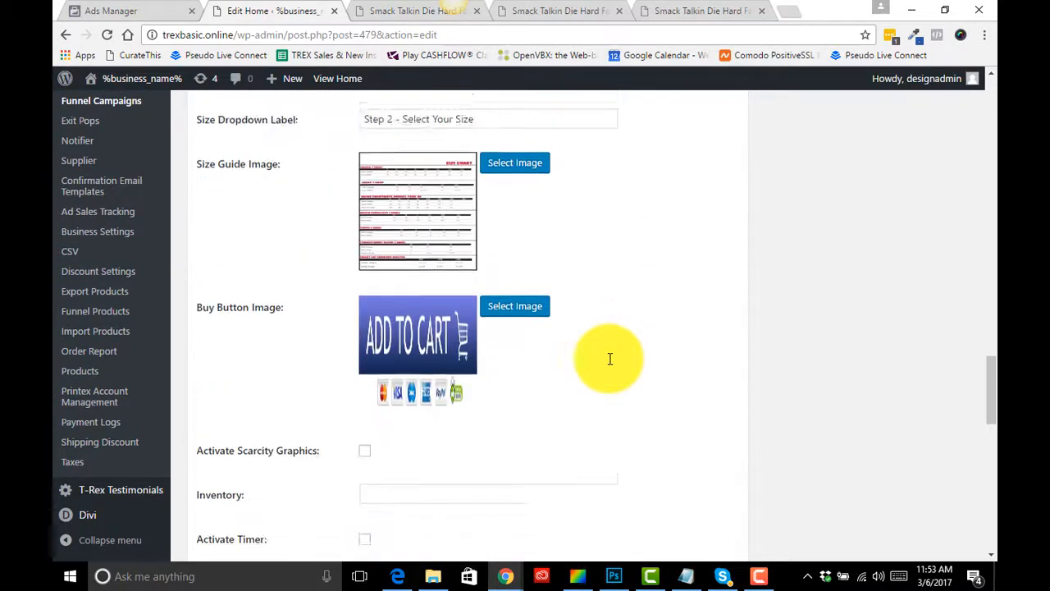
scroll(610, 358, up, 2)
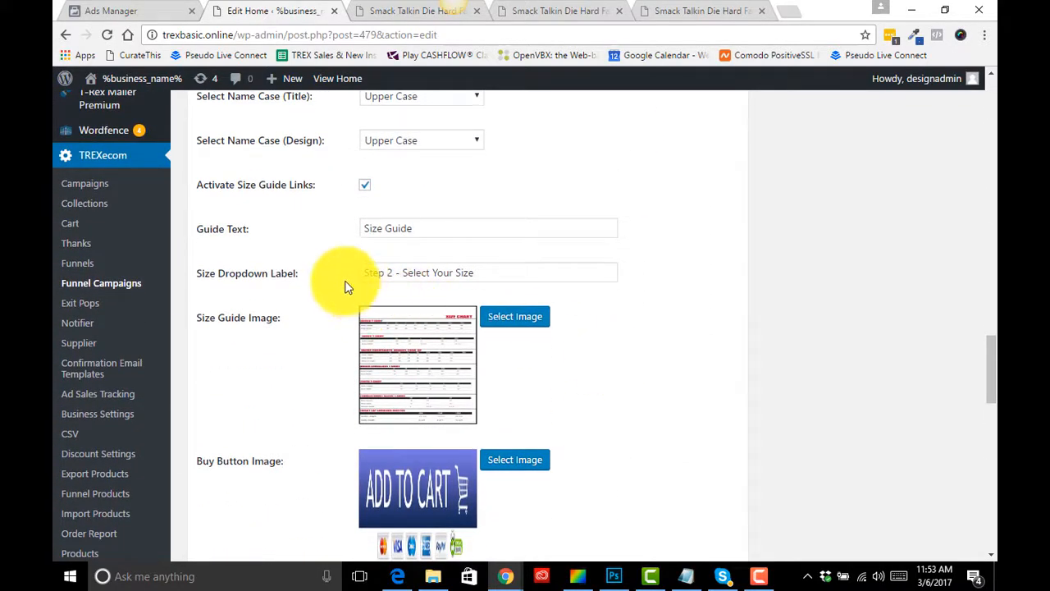
drag(476, 274, 350, 272)
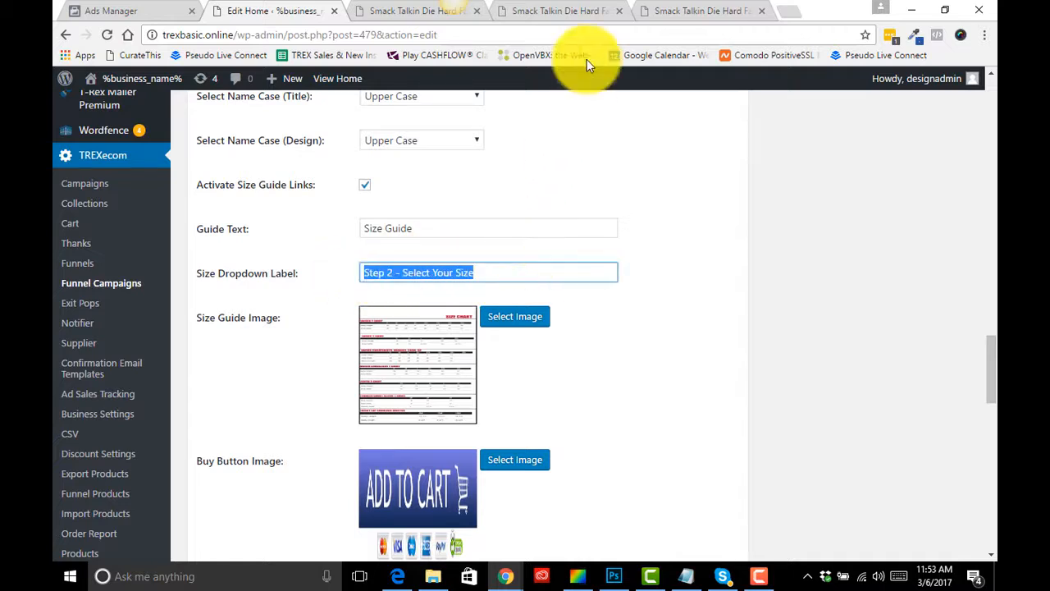
- Compare the live page's size step label and size guide popup with the matching editor fields
click(683, 11)
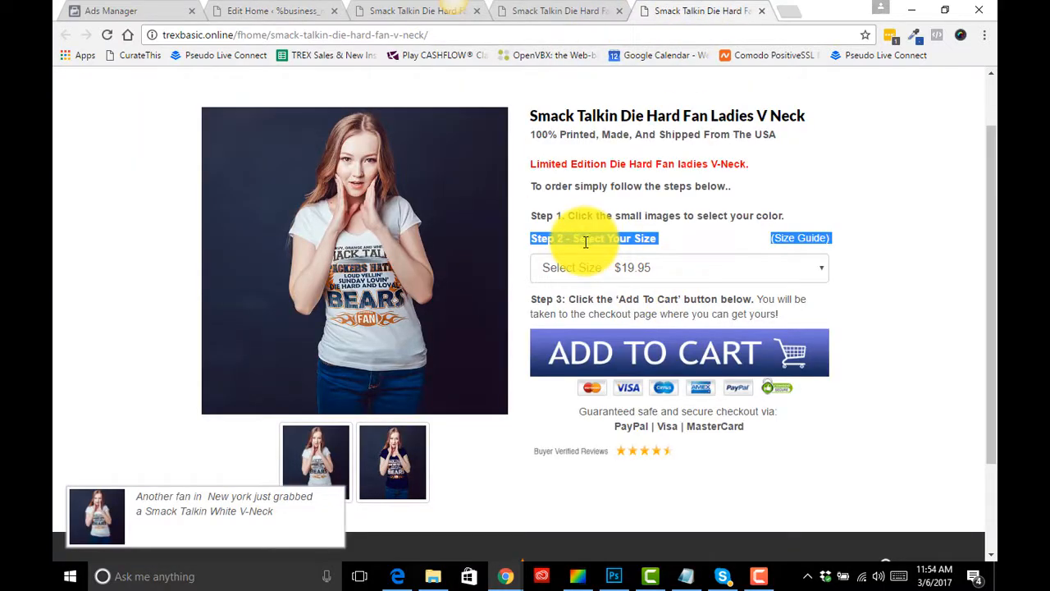
drag(656, 240, 537, 240)
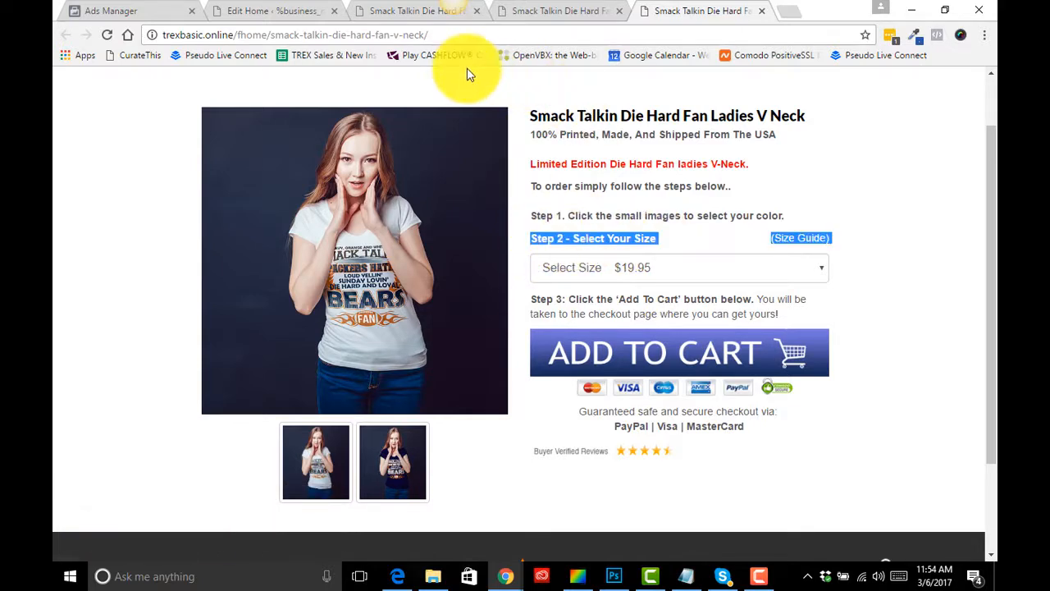
click(279, 10)
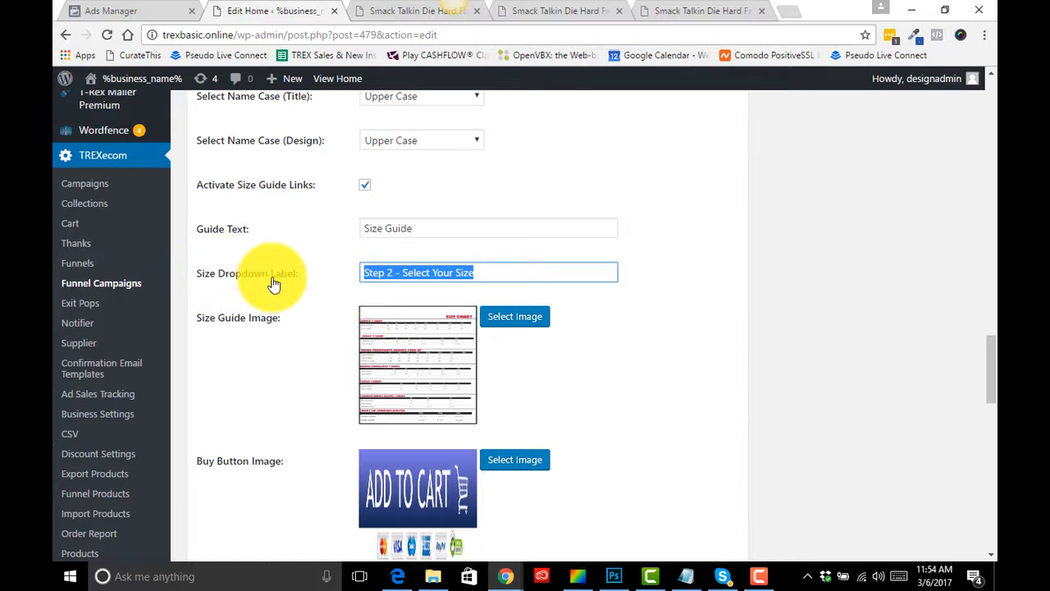
click(396, 229)
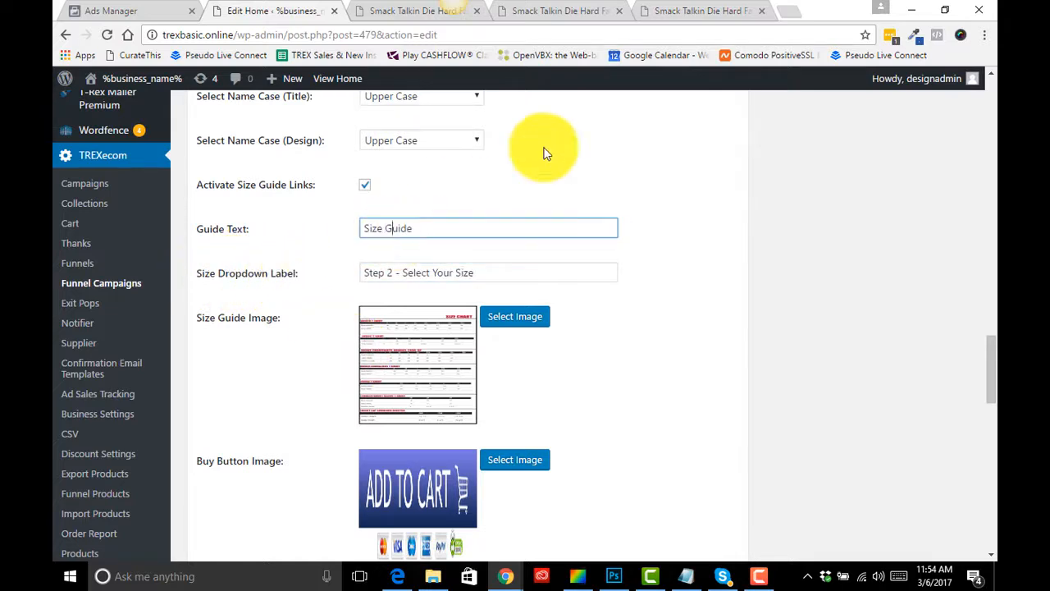
click(679, 16)
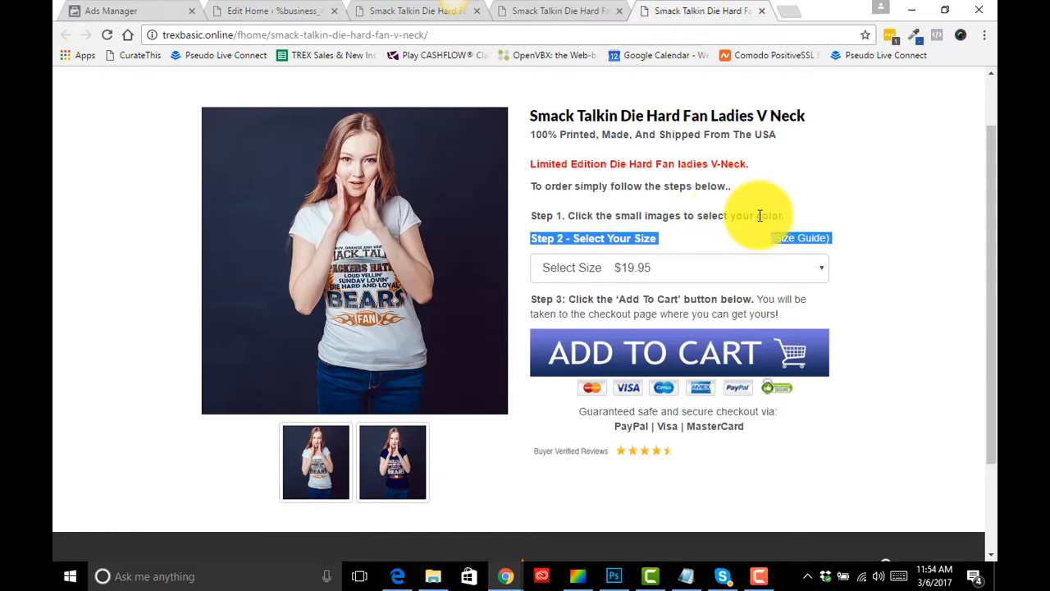
click(780, 235)
click(802, 240)
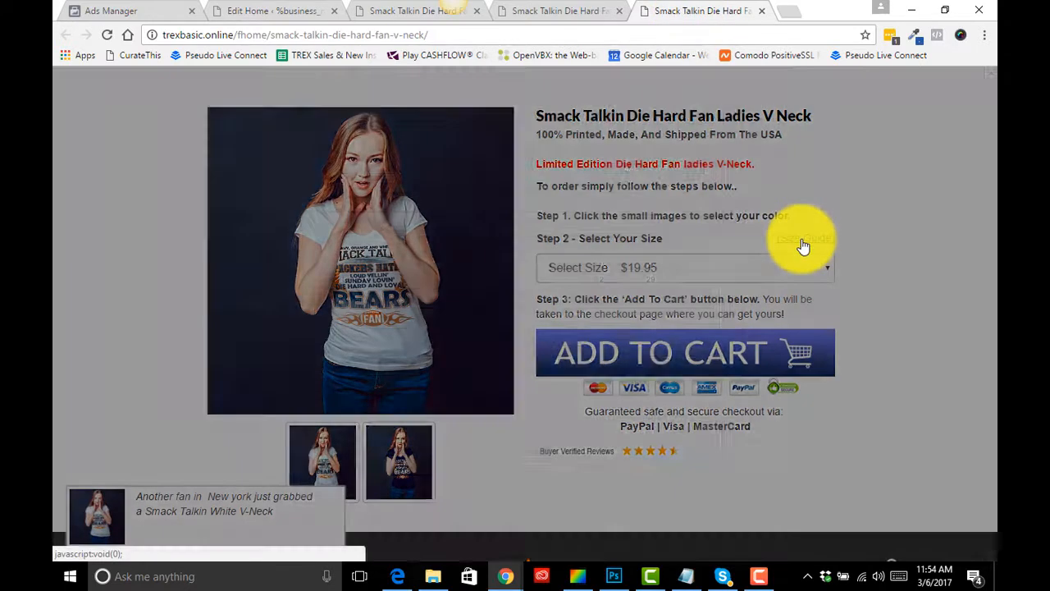
click(727, 111)
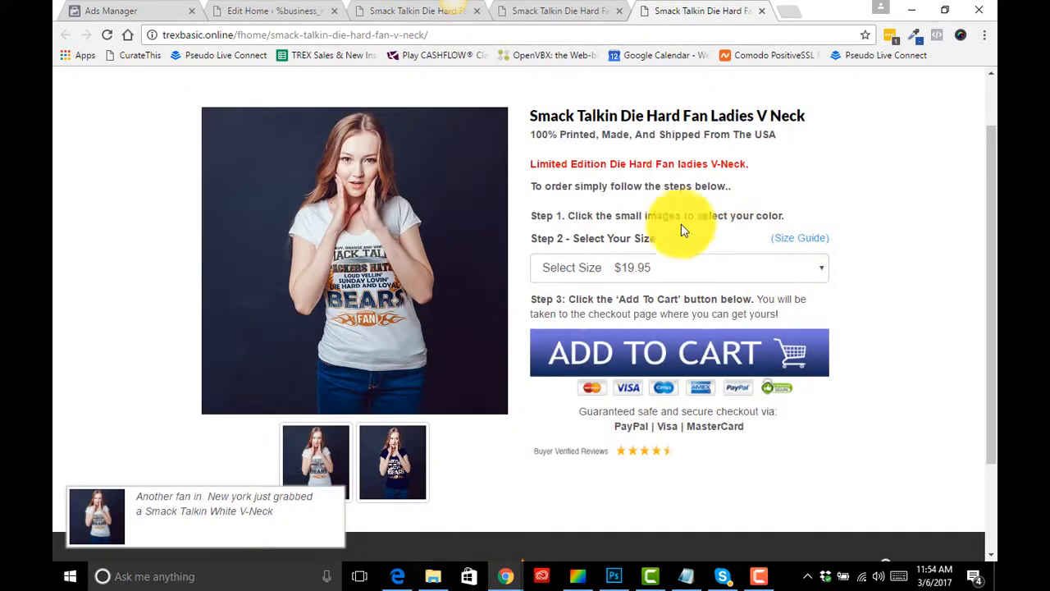
click(263, 11)
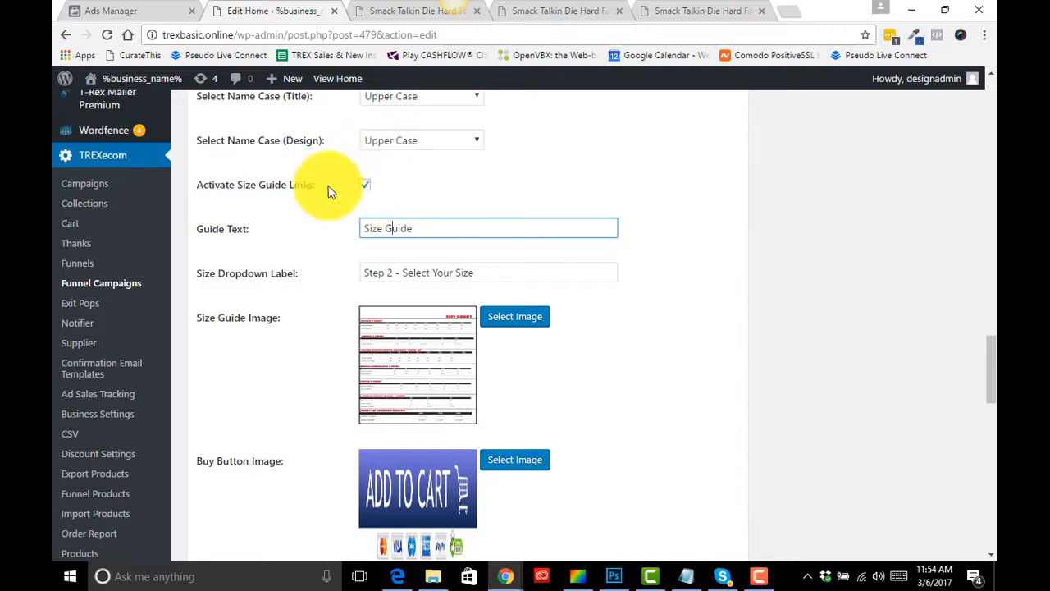
- Review the remaining Page Styling options, including scarcity, timer and discount settings, then collapse the panel
click(364, 185)
scroll(314, 234, down, 3)
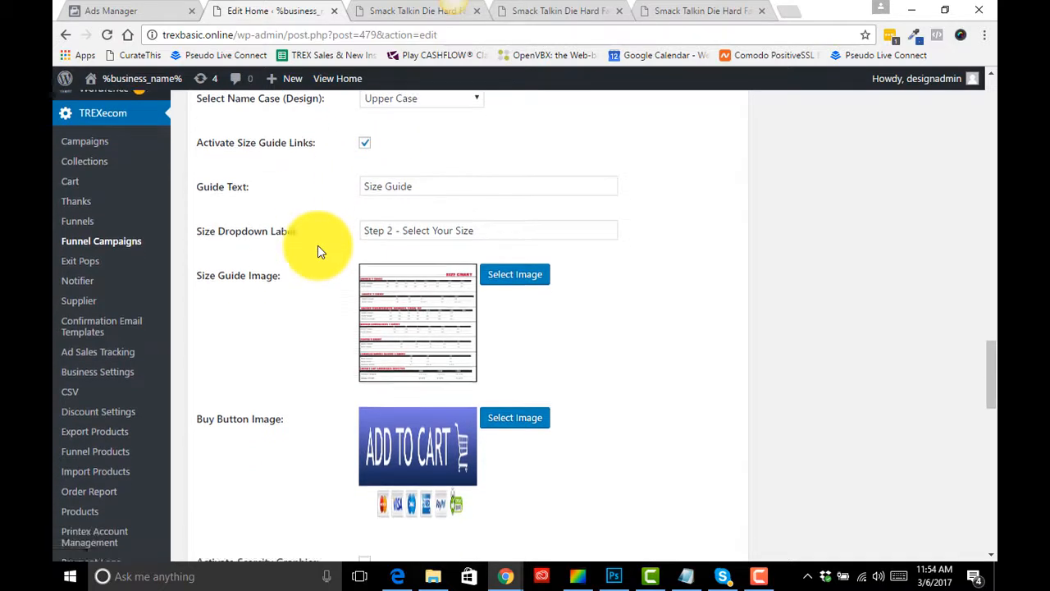
scroll(320, 252, down, 8)
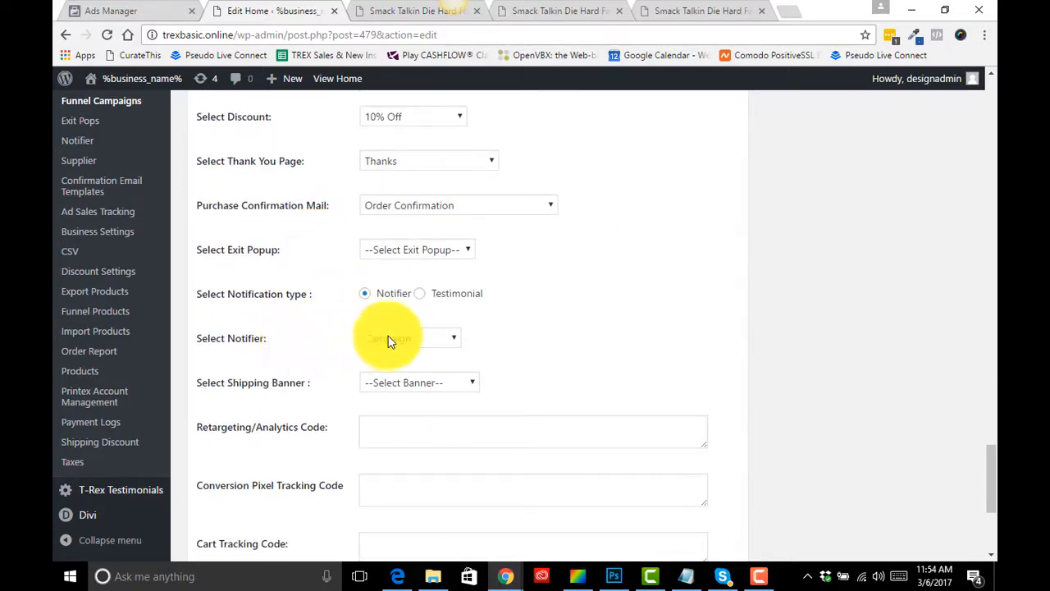
scroll(311, 295, up, 2)
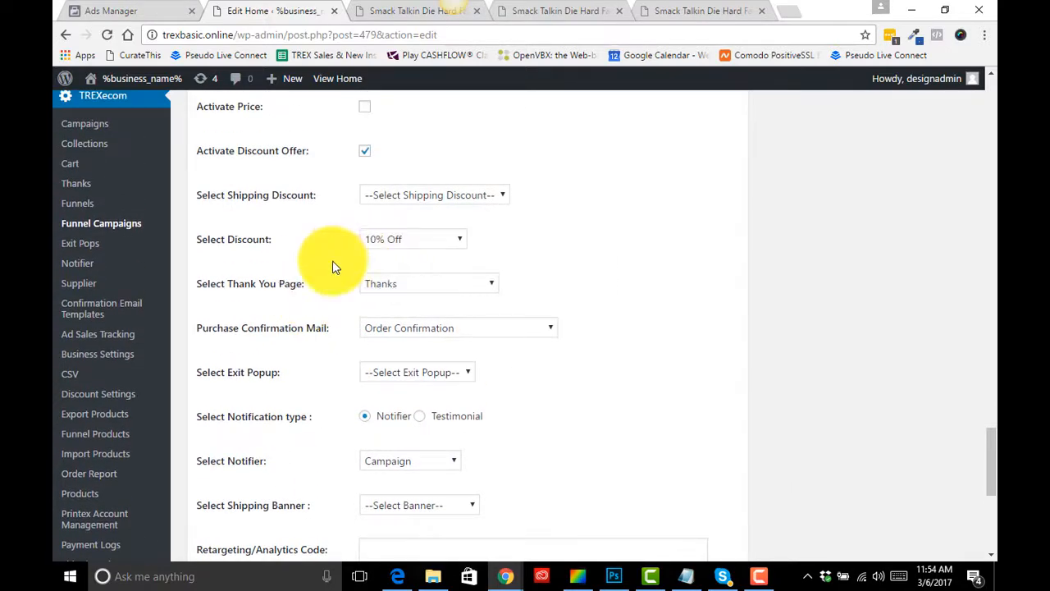
scroll(333, 267, up, 1)
scroll(333, 267, up, 8)
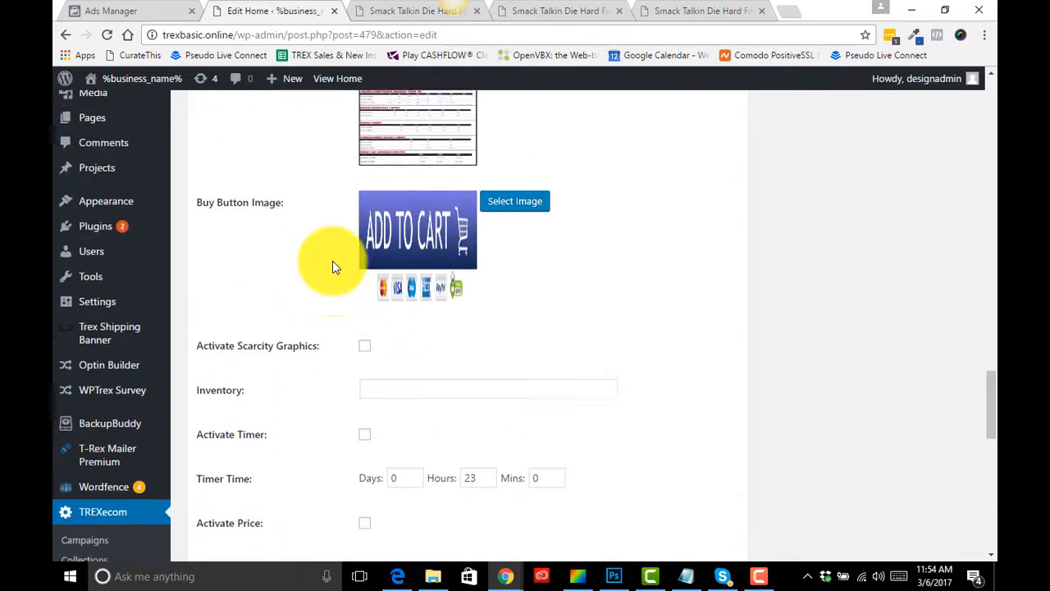
scroll(334, 267, up, 20)
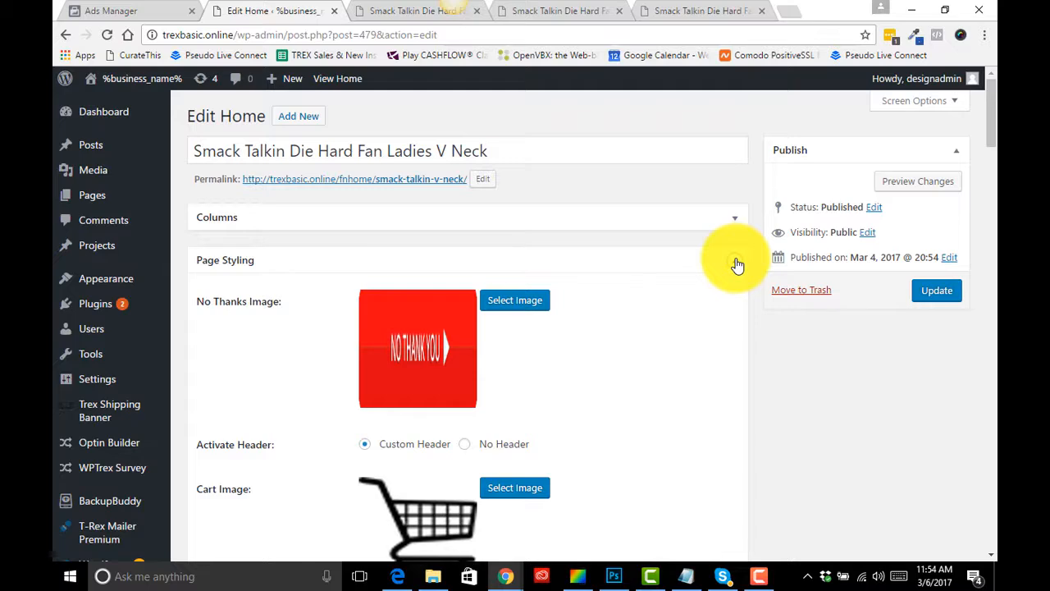
click(736, 263)
- Expand the Menus panel to review its menu labels and content, then collapse it
scroll(605, 303, down, 1)
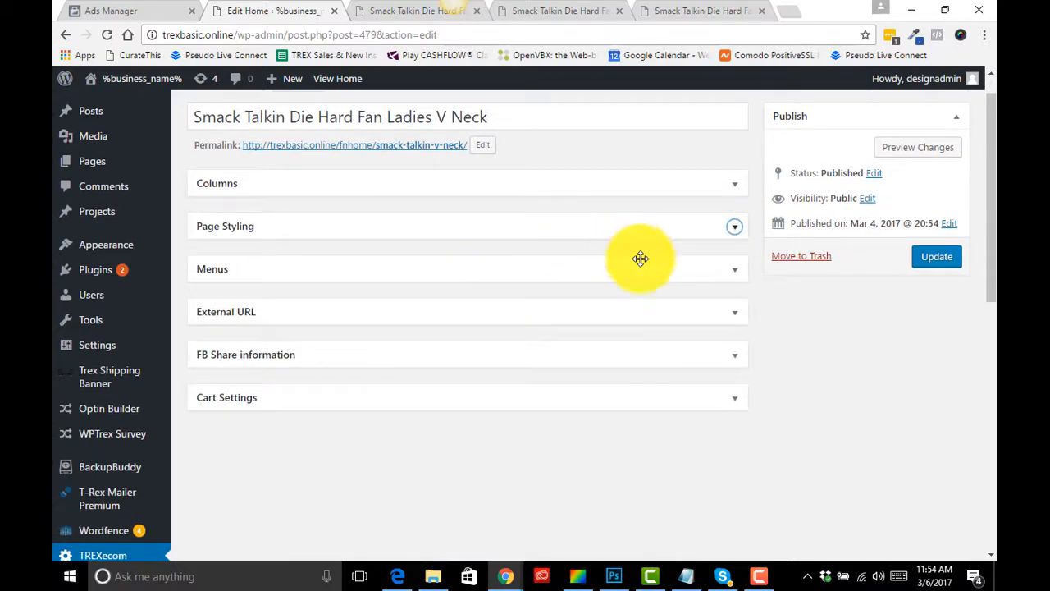
click(736, 274)
scroll(597, 338, down, 7)
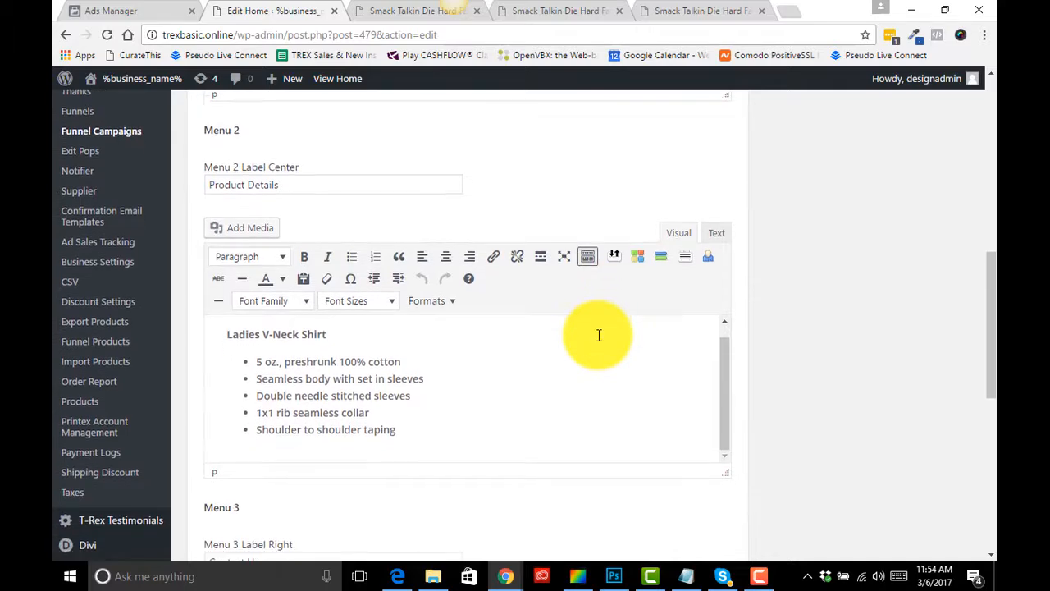
scroll(599, 335, up, 10)
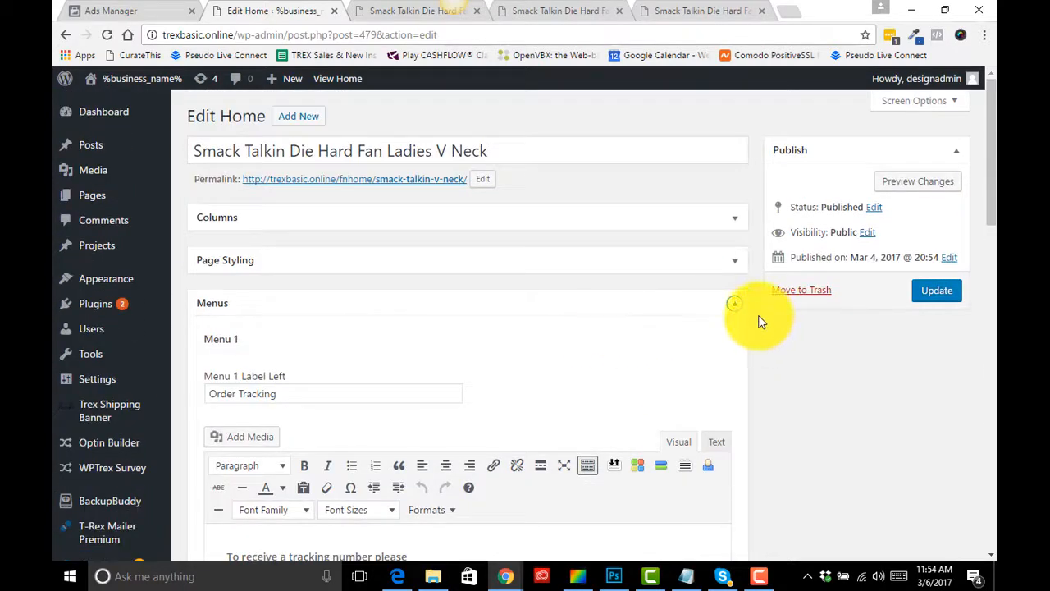
click(731, 304)
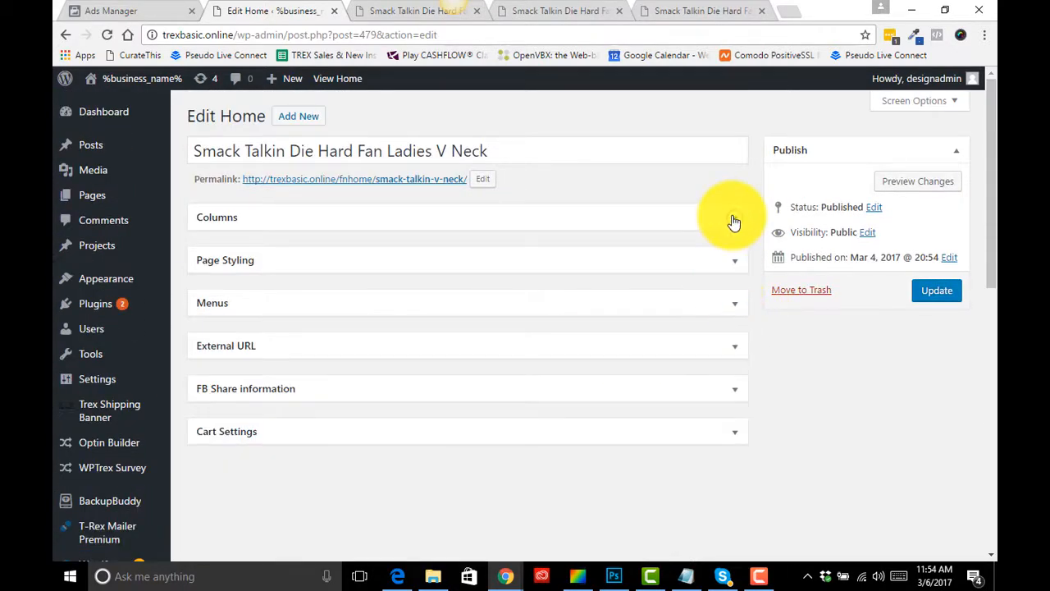
- Expand Columns and review the column and footer content, viewing the Footer Single Column as HTML text
click(735, 218)
scroll(601, 298, down, 15)
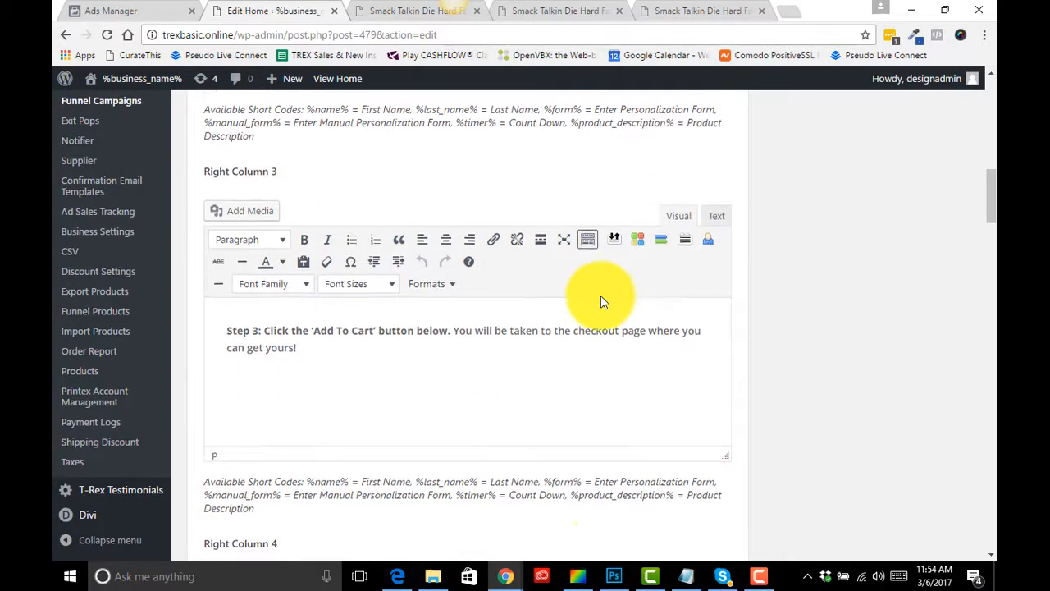
scroll(600, 298, down, 13)
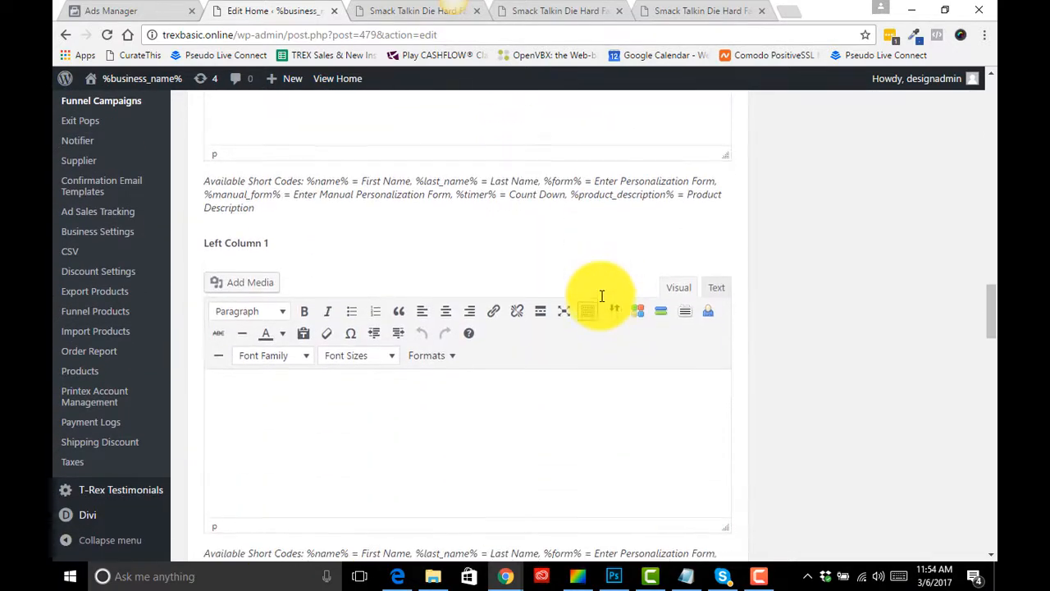
scroll(601, 295, down, 10)
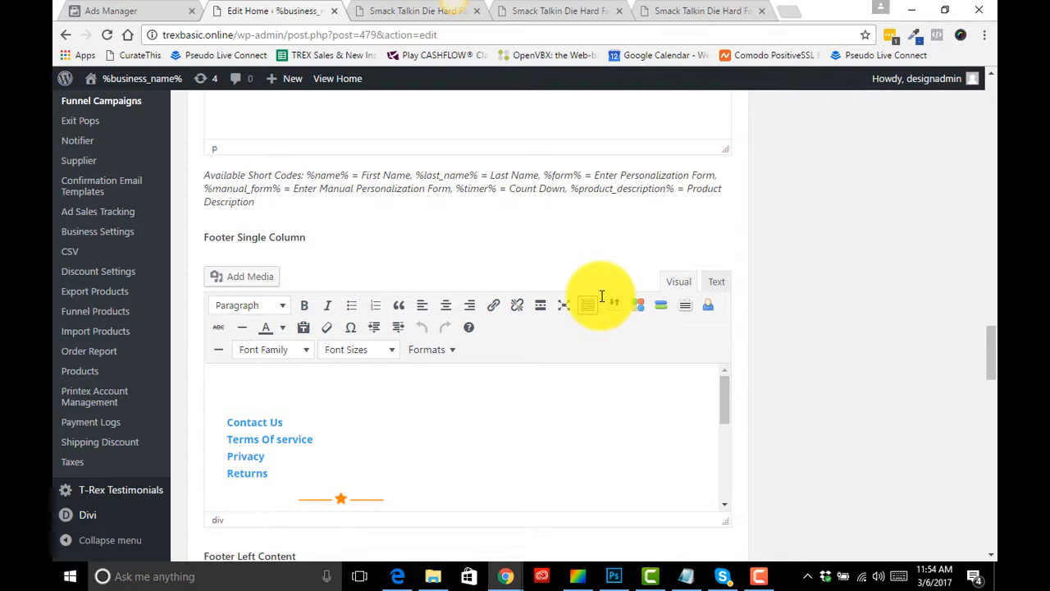
scroll(601, 295, down, 6)
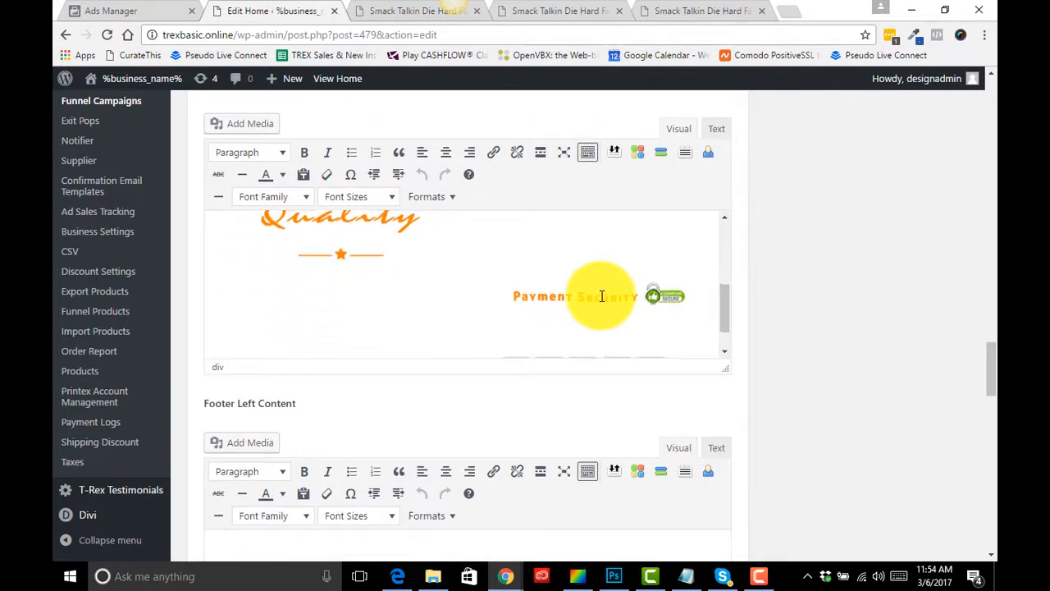
scroll(601, 295, down, 3)
scroll(602, 295, up, 5)
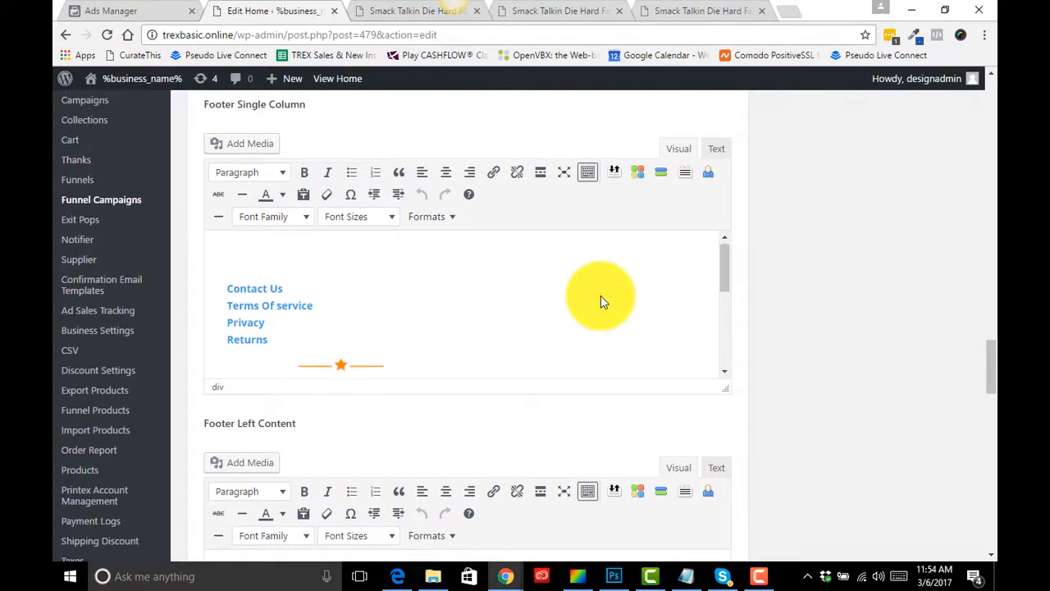
scroll(600, 300, up, 3)
scroll(600, 300, down, 5)
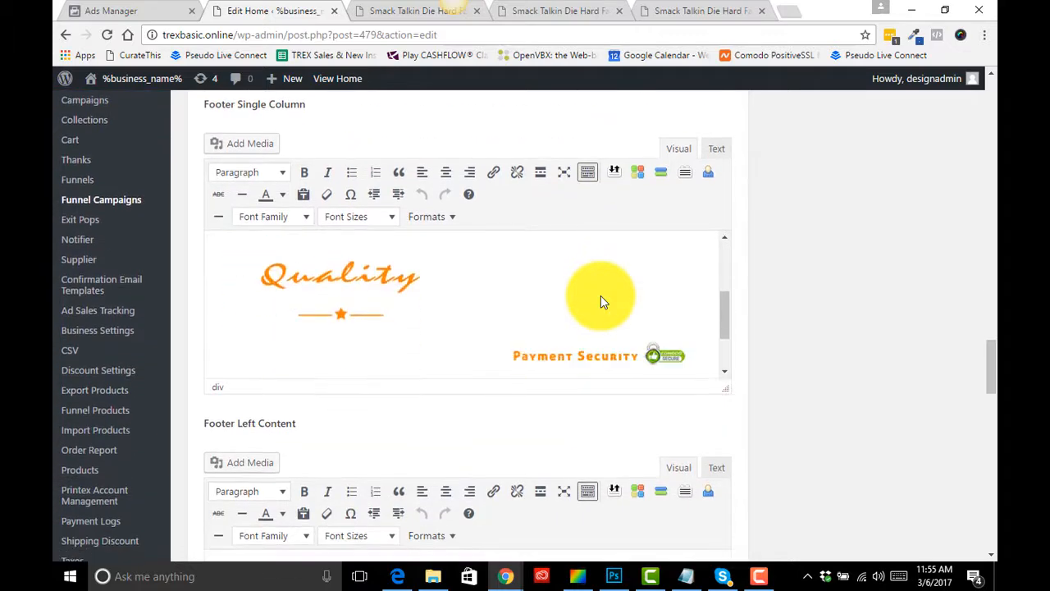
scroll(601, 302, down, 2)
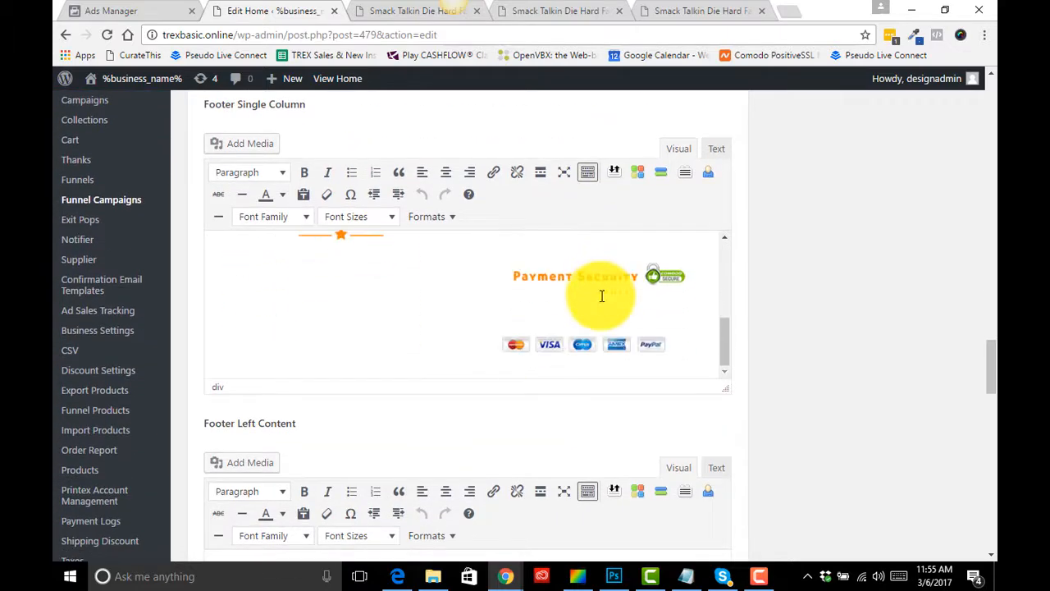
click(714, 150)
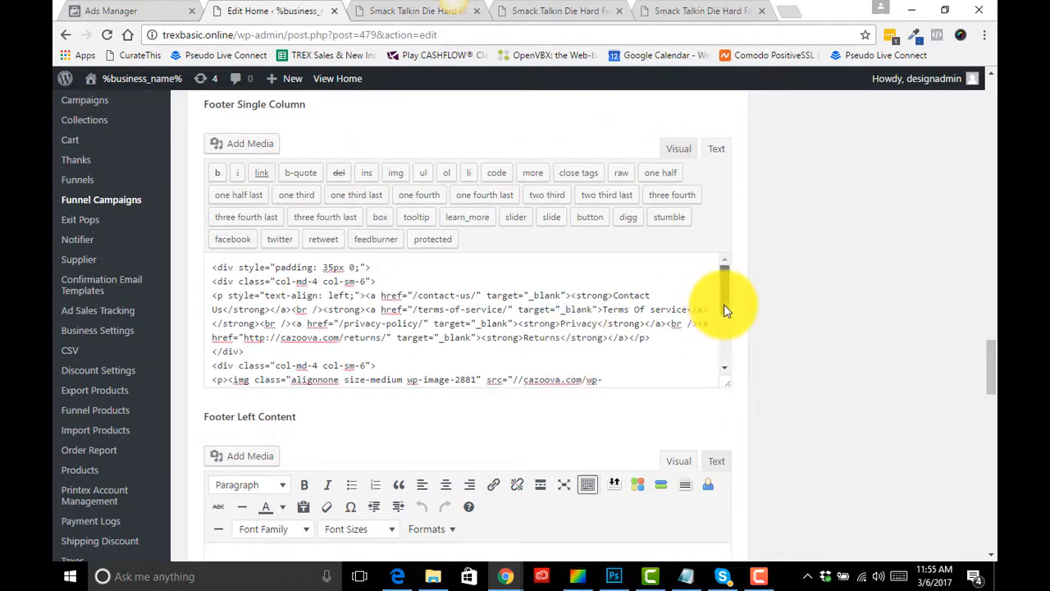
mouse_move(726, 310)
mouse_down()
mouse_move(726, 373)
mouse_move(723, 312)
mouse_up()
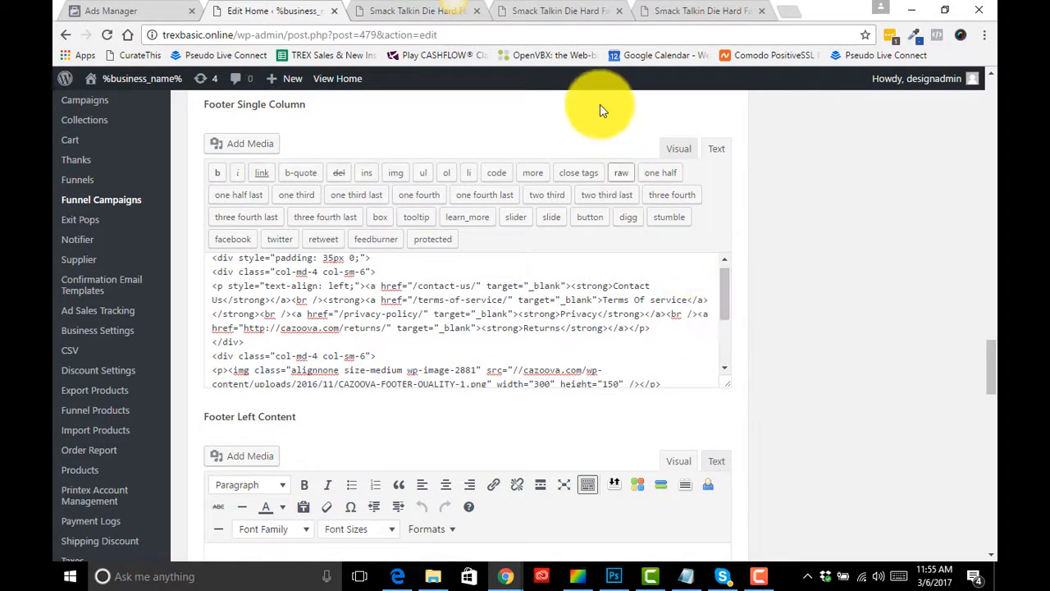
- Save the footer's Quality image from the live pillow case product page to the Desktop
click(558, 10)
scroll(604, 328, down, 3)
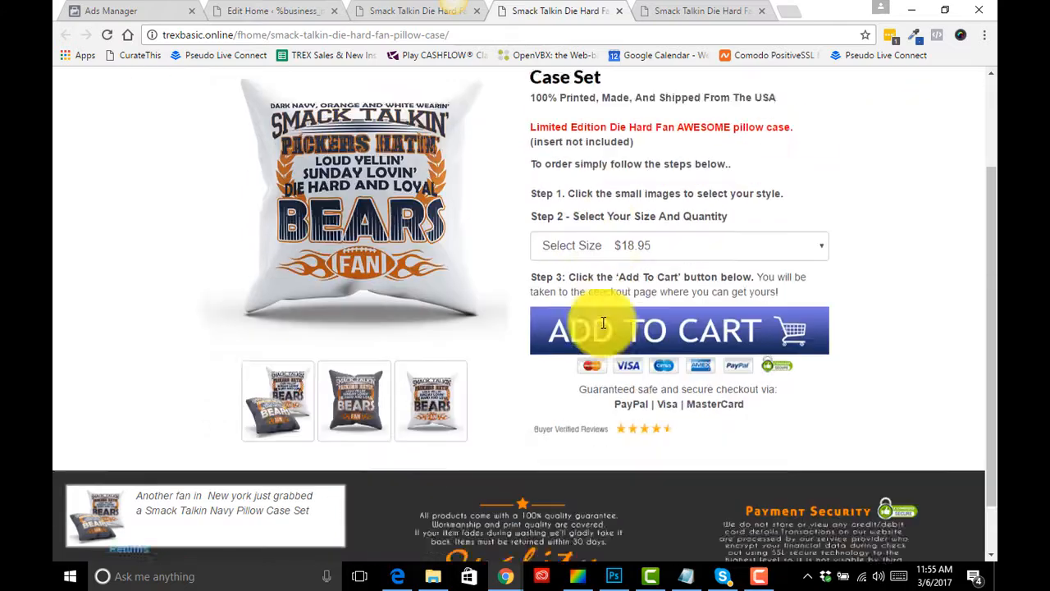
right_click(526, 445)
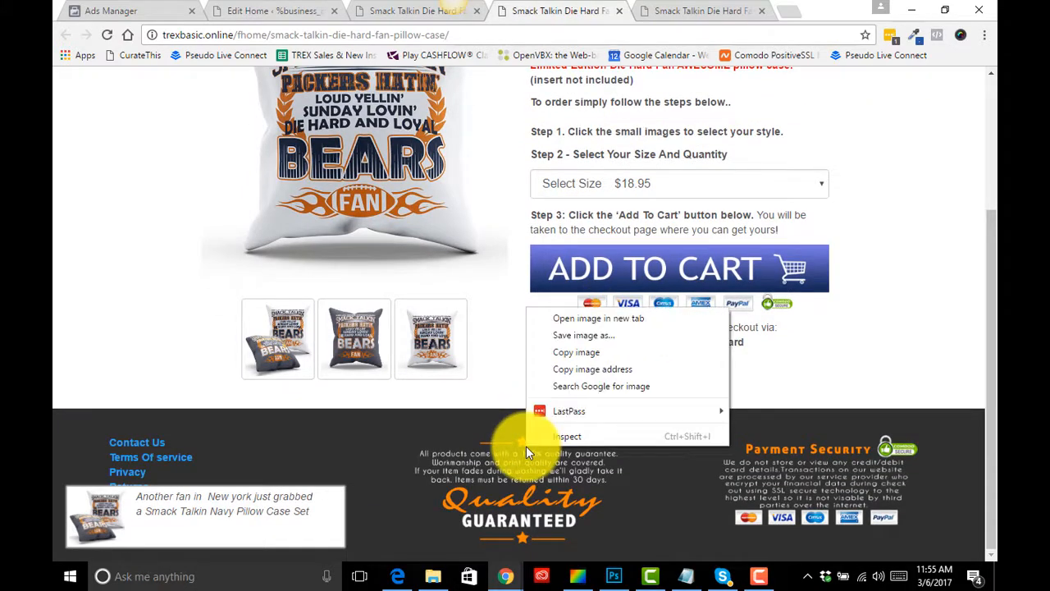
click(620, 338)
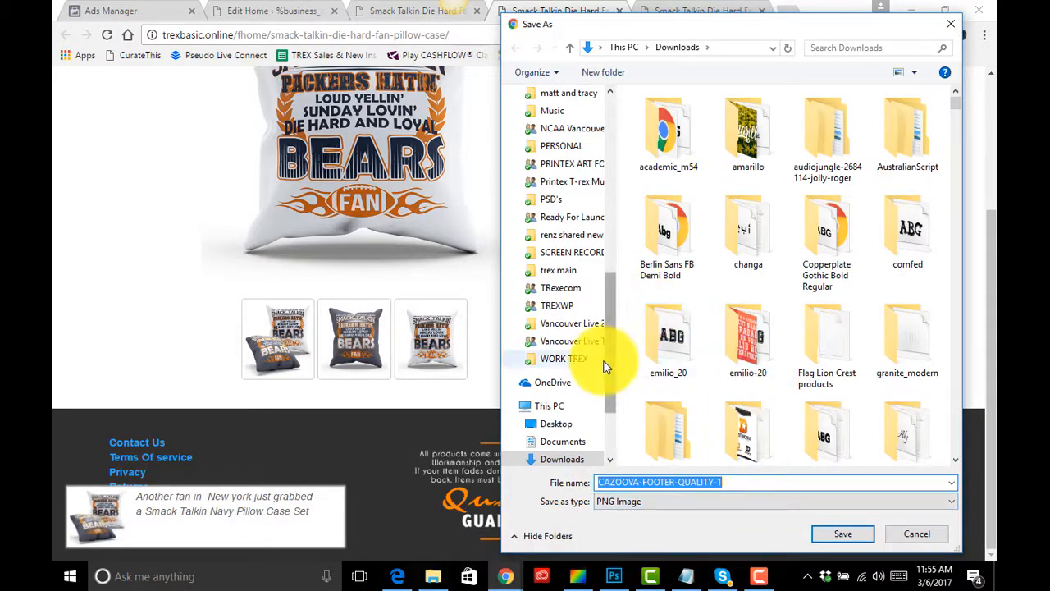
drag(611, 367, 607, 169)
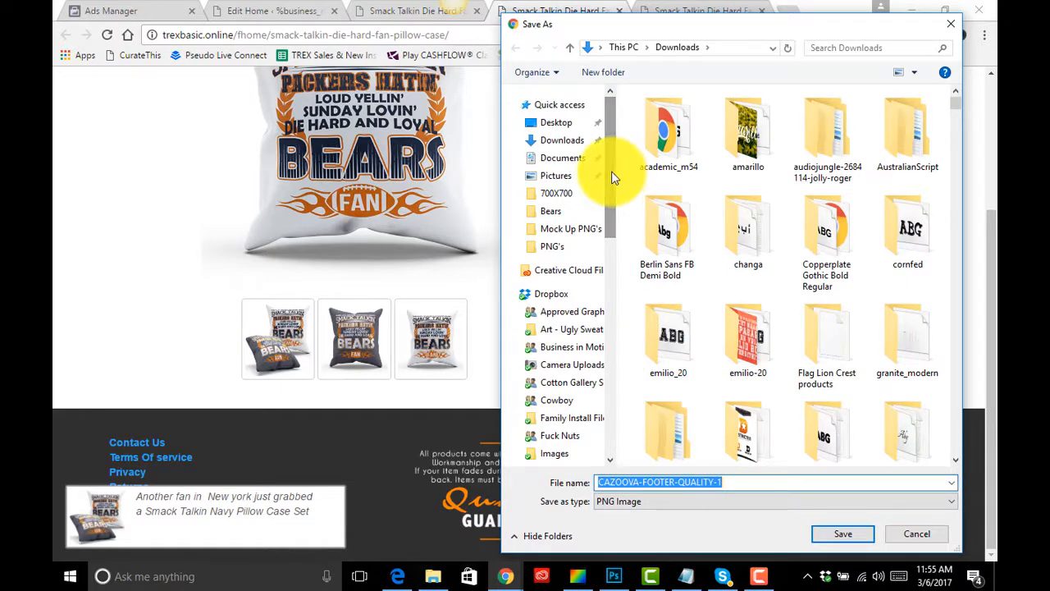
click(548, 128)
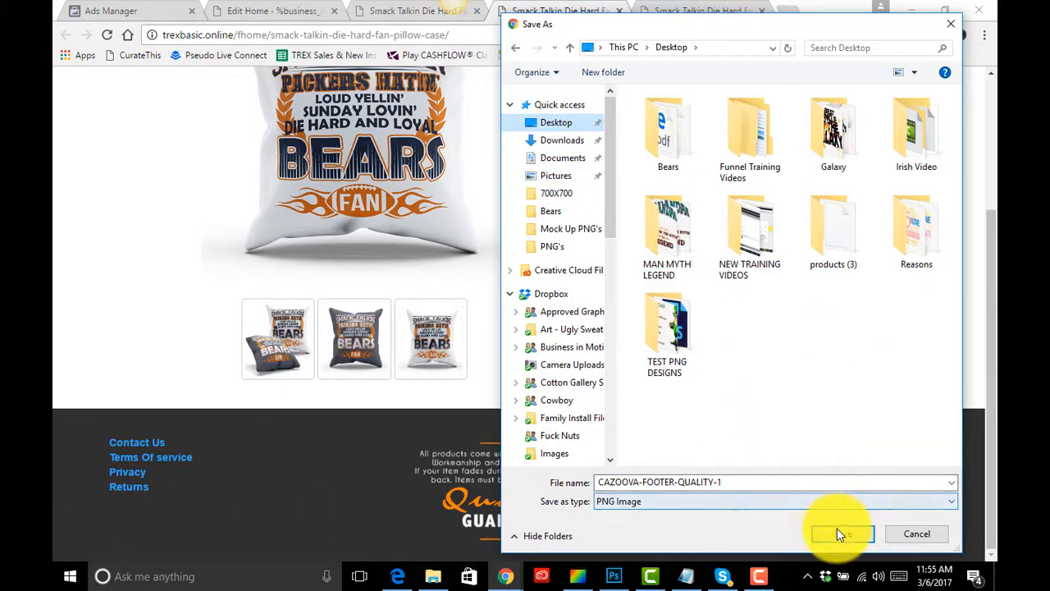
click(839, 534)
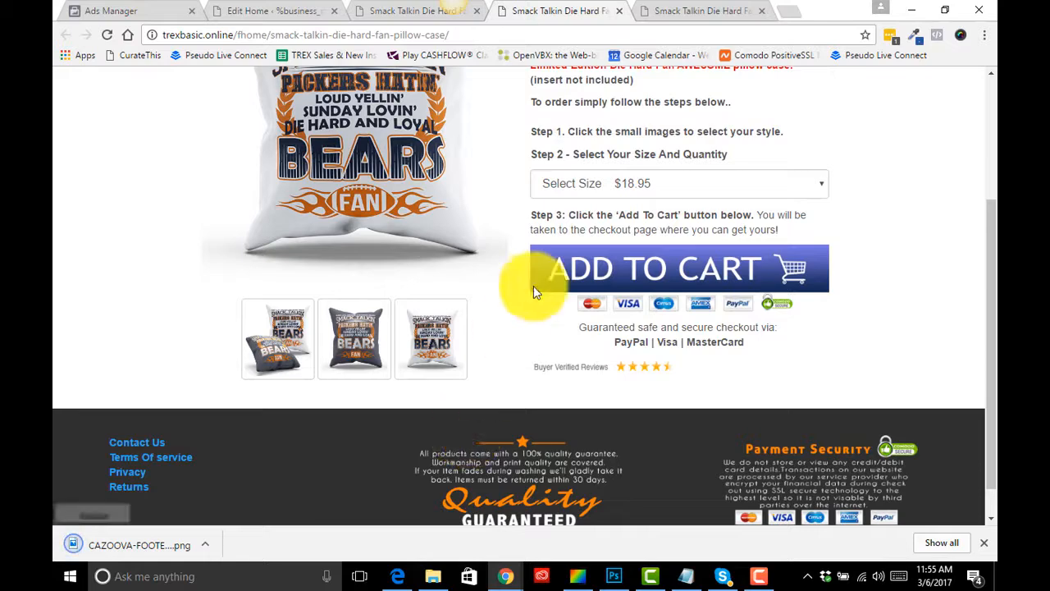
- Open the Media Library in a new tab from the WordPress admin menu
scroll(533, 283, up, 3)
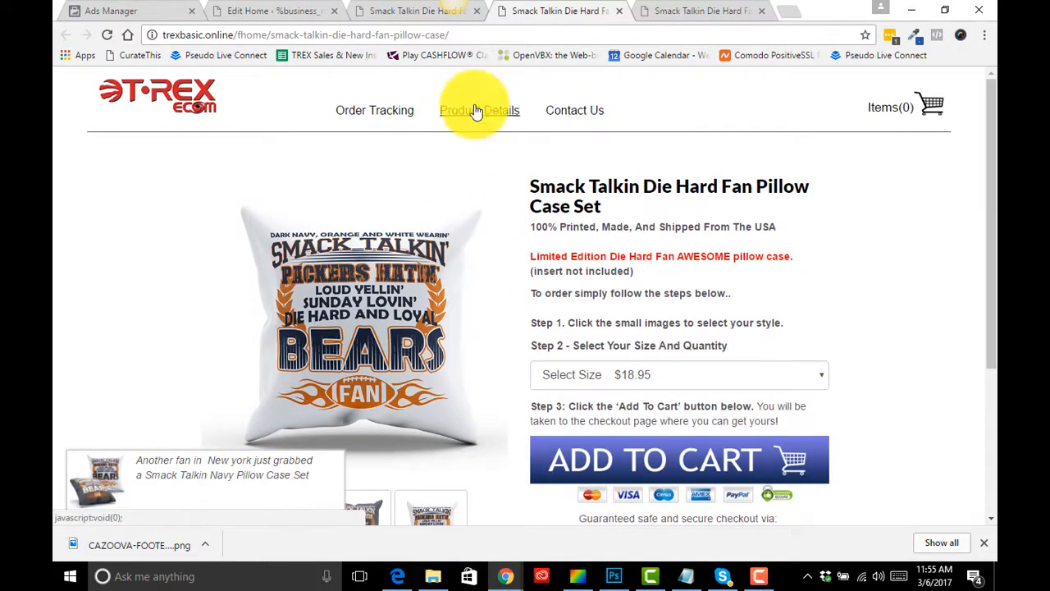
click(283, 8)
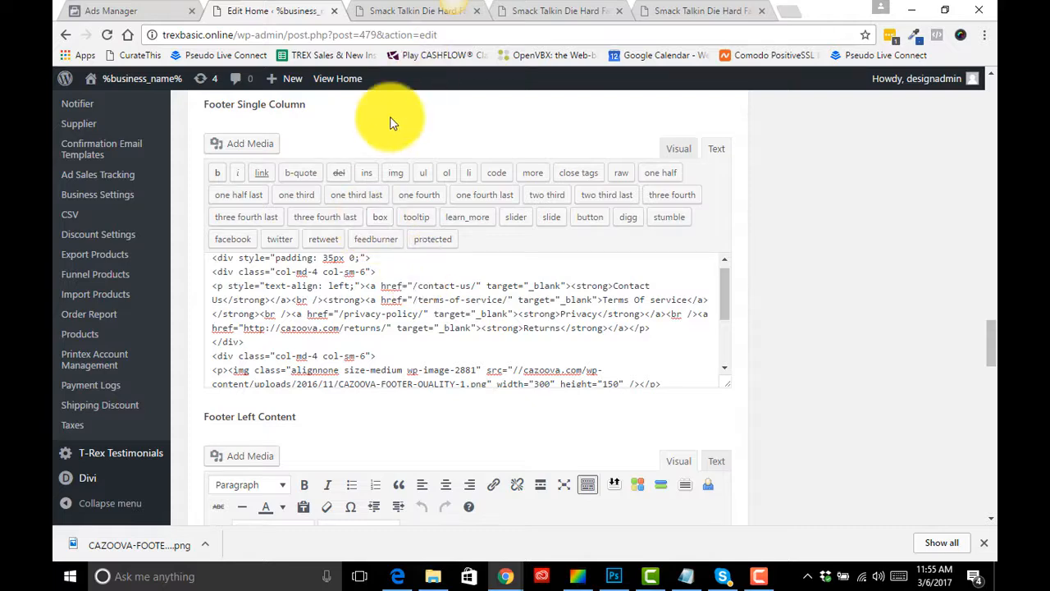
scroll(351, 243, up, 1)
scroll(352, 244, up, 1)
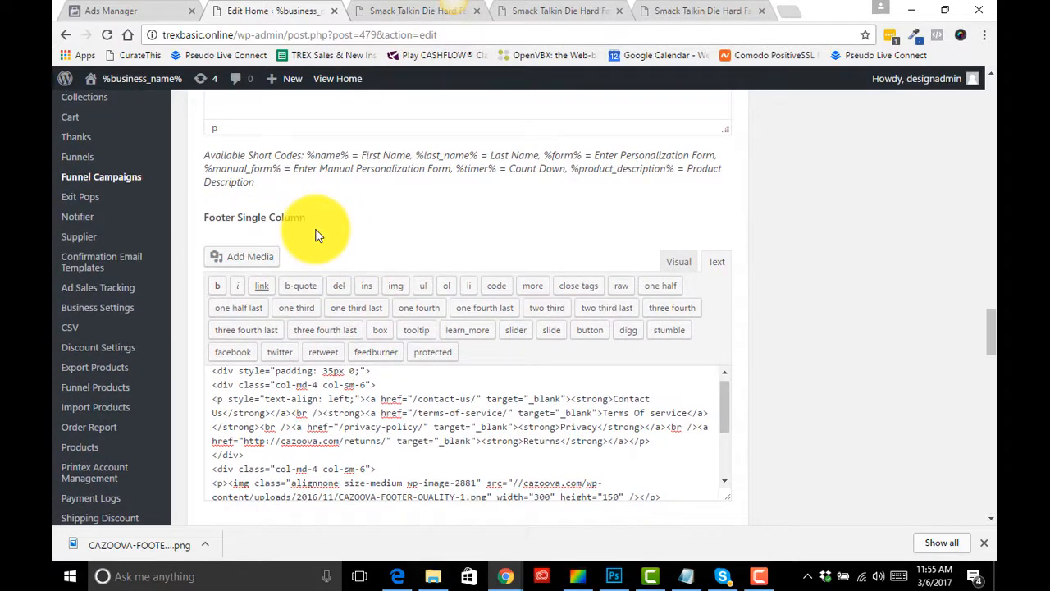
scroll(144, 326, up, 6)
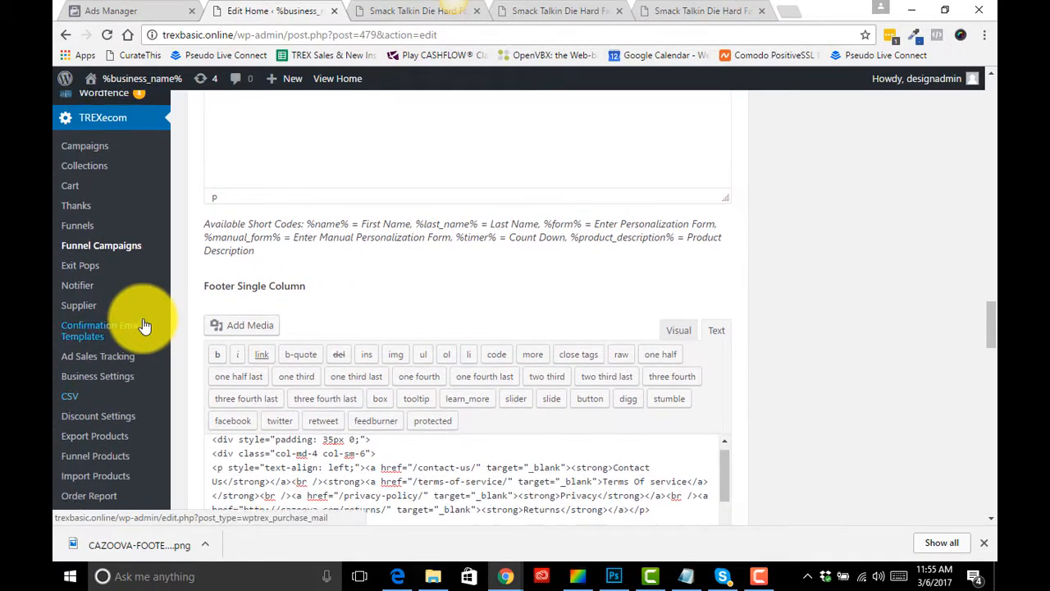
scroll(112, 144, up, 2)
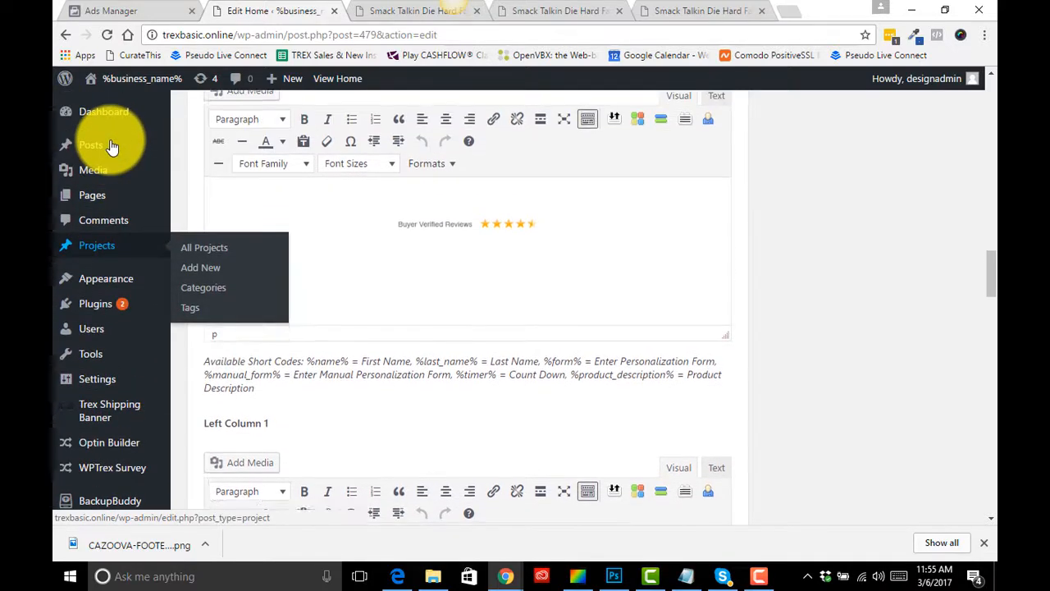
right_click(137, 174)
click(141, 186)
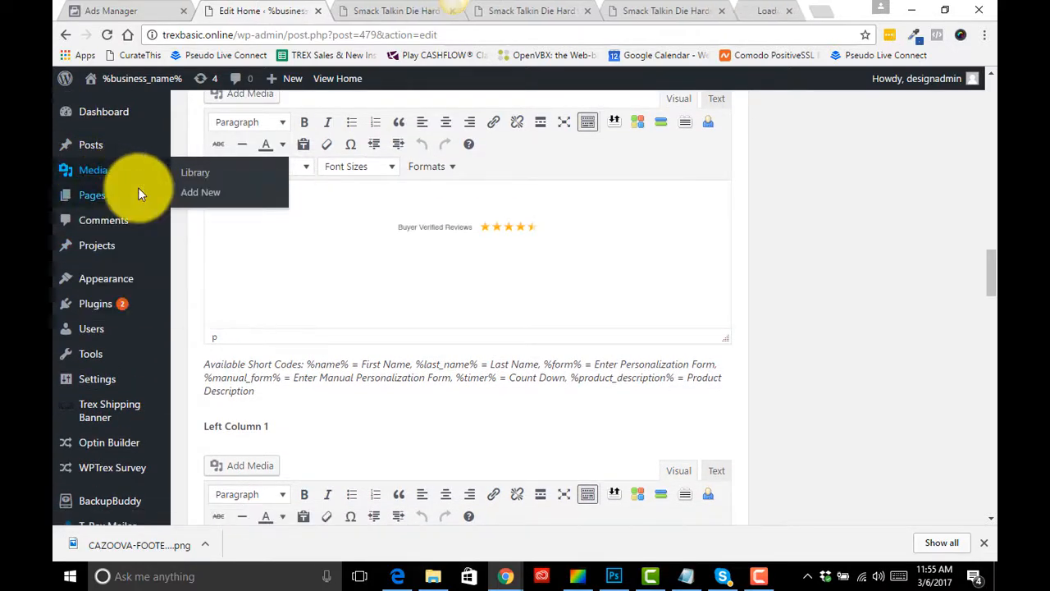
click(765, 8)
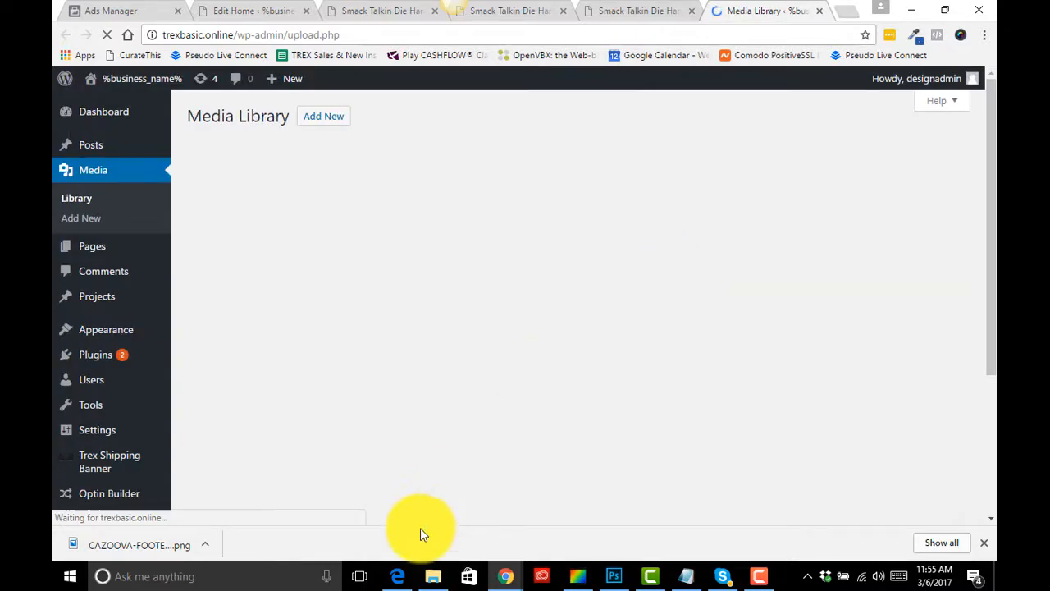
- Upload the CAZOOVA-FOOTER-QUALITY-1 image from the Desktop into the Media Library
click(434, 576)
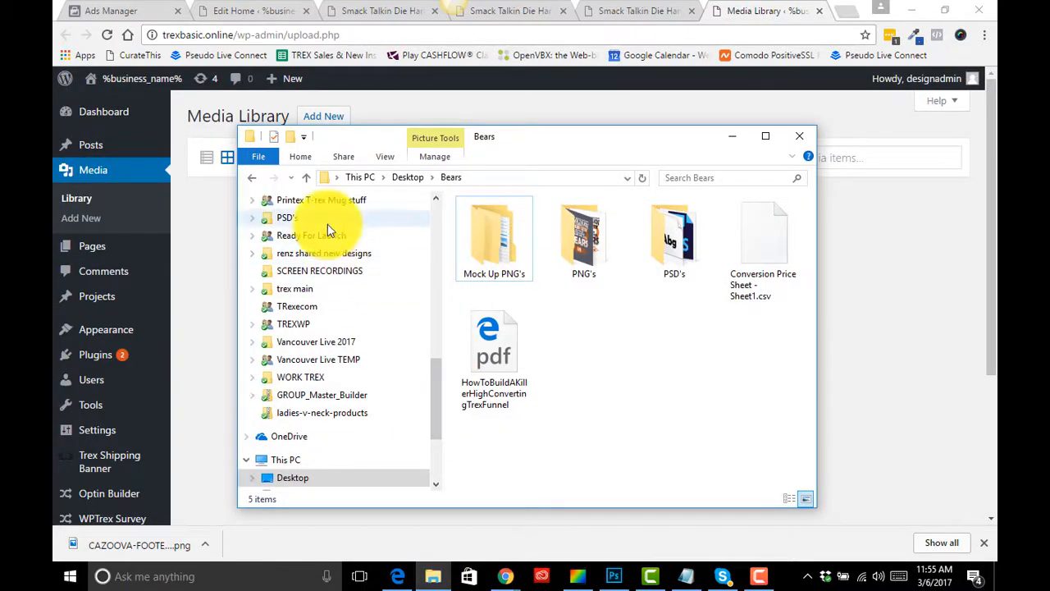
scroll(375, 363, up, 4)
click(400, 177)
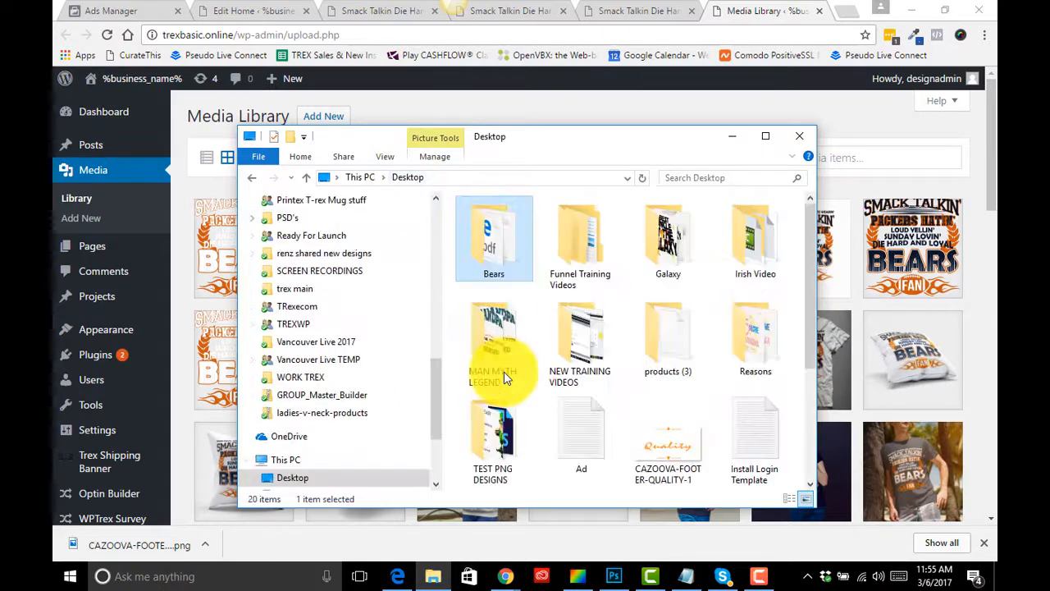
drag(663, 433, 870, 357)
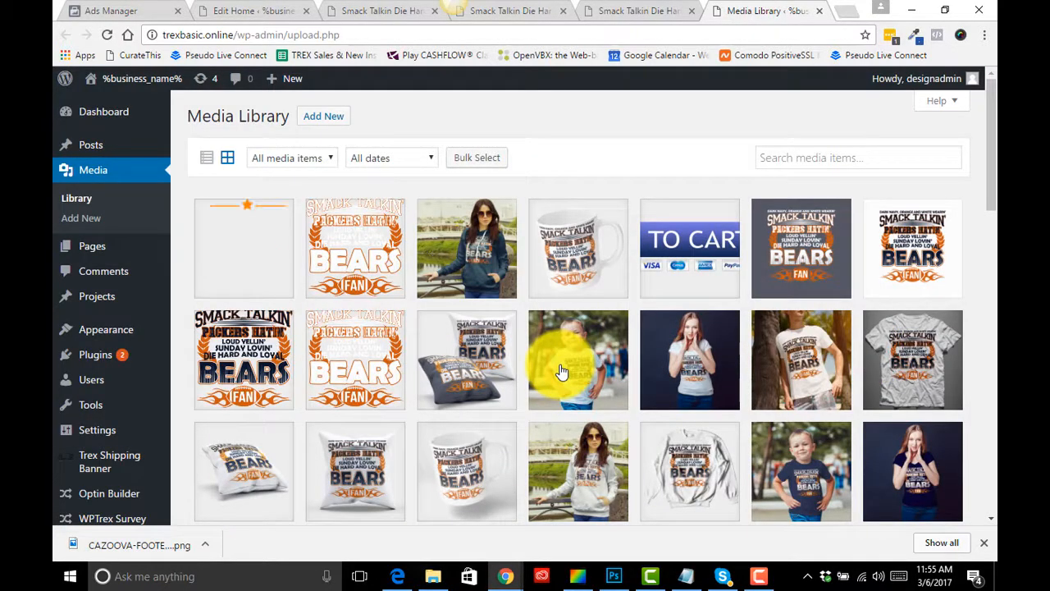
- Open the uploaded image's attachment details and copy its URL
click(271, 276)
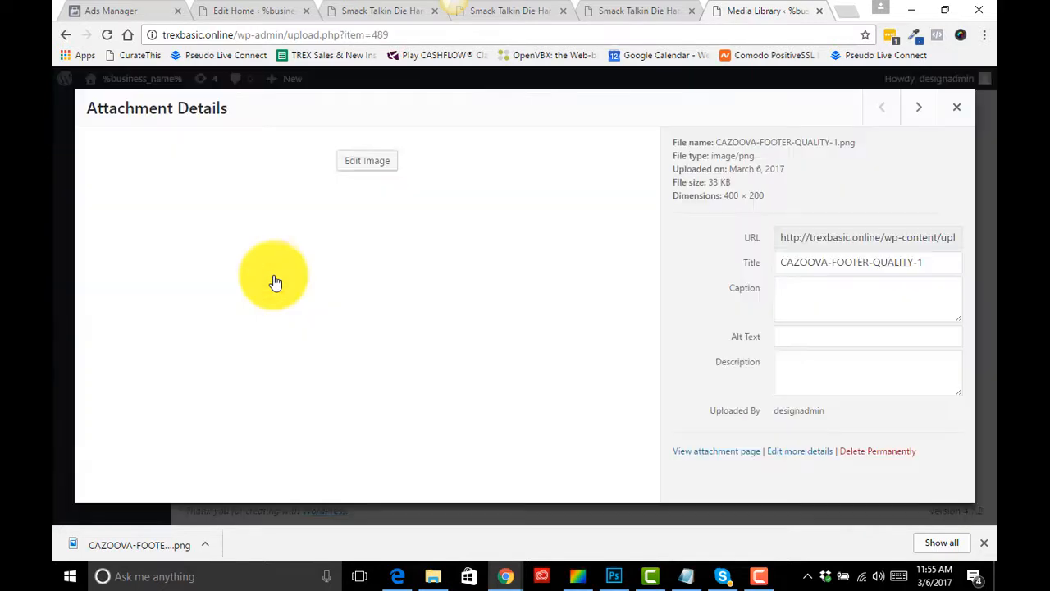
click(851, 237)
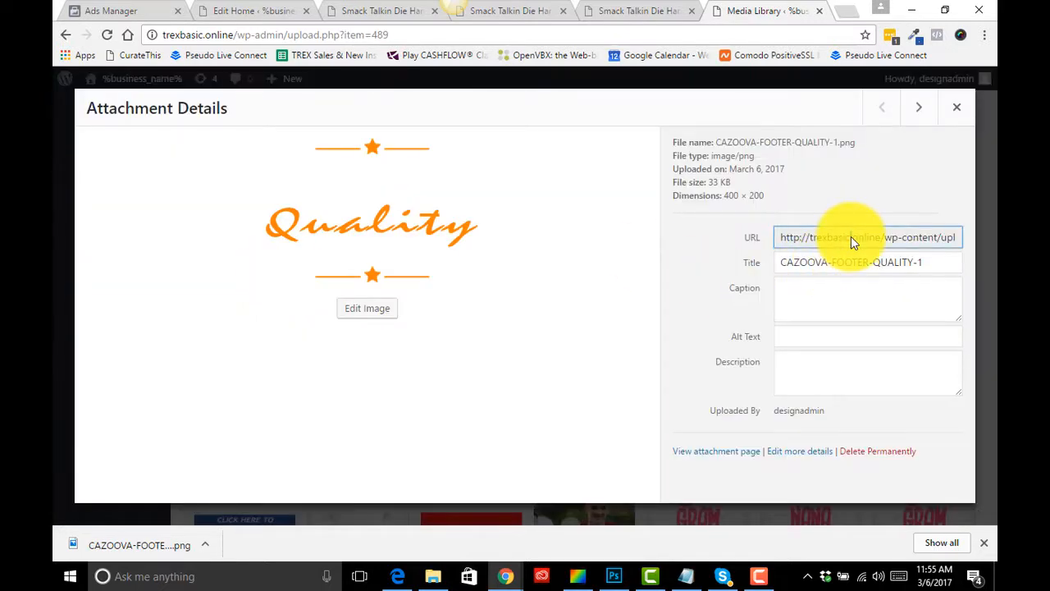
triple_click(851, 237)
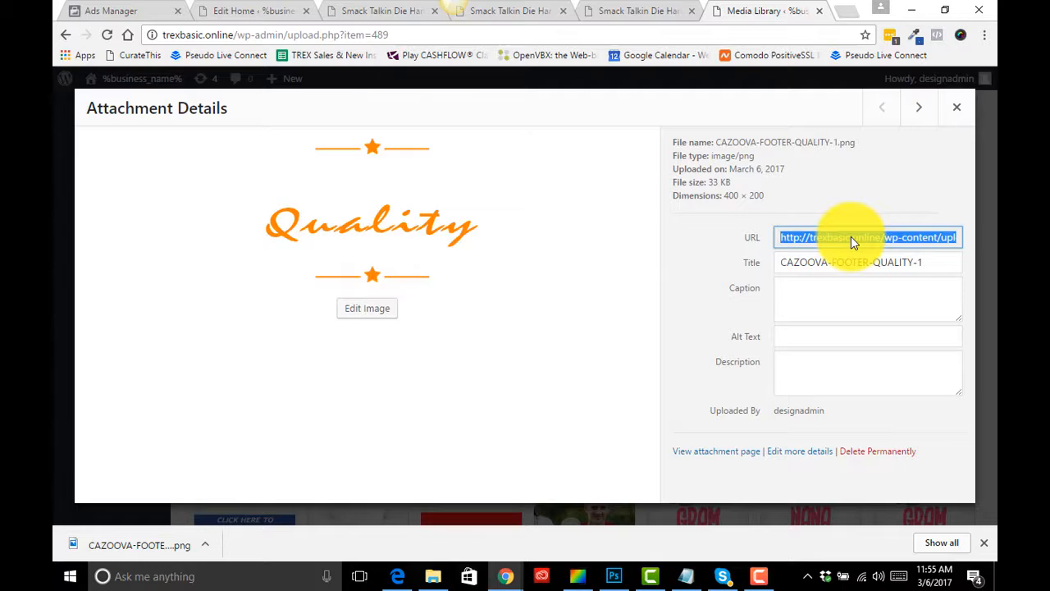
- Replace the Quality image's src in the Footer Single Column HTML with the copied Media Library URL
click(265, 8)
scroll(382, 287, down, 5)
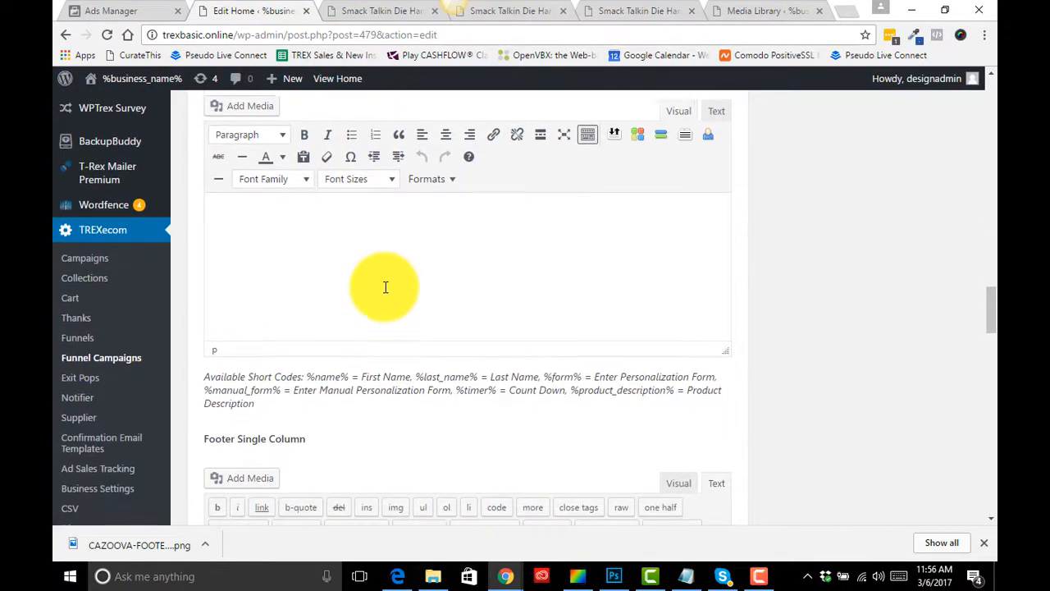
scroll(385, 287, down, 5)
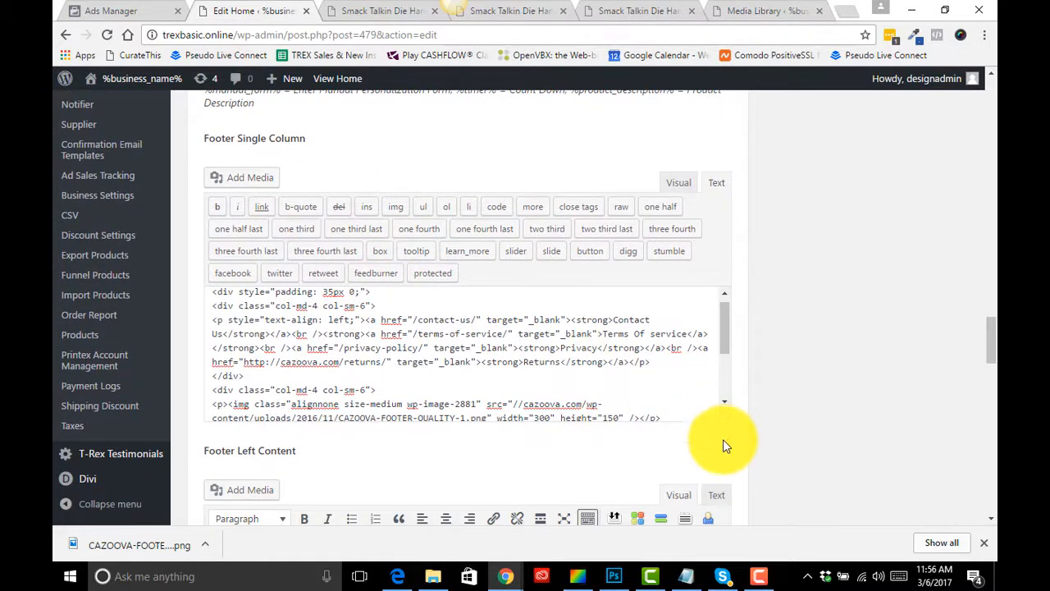
drag(723, 443, 720, 496)
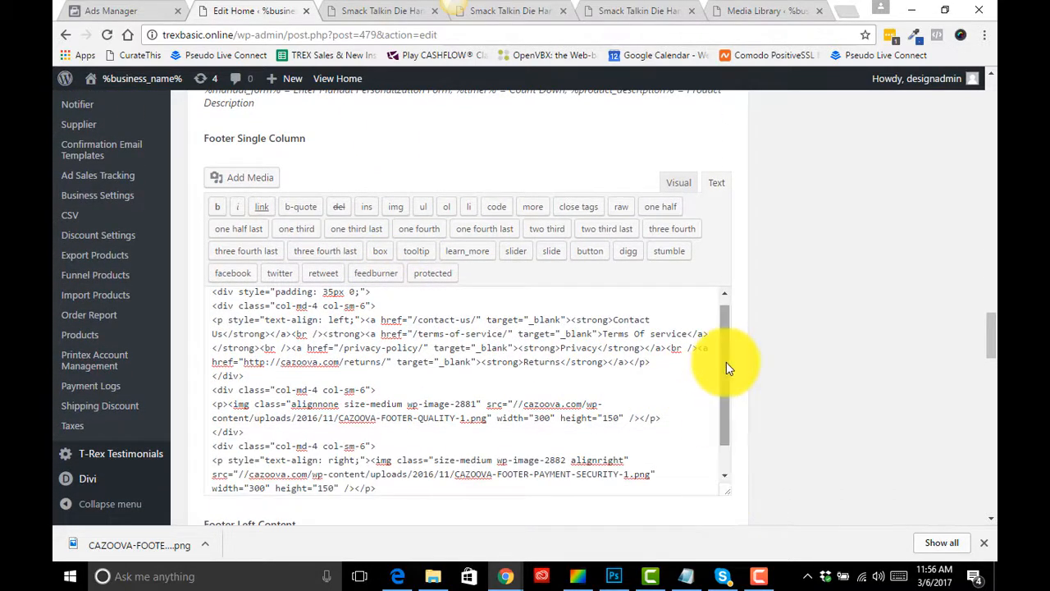
mouse_move(726, 361)
mouse_down()
mouse_move(722, 396)
mouse_move(722, 380)
mouse_up()
click(748, 10)
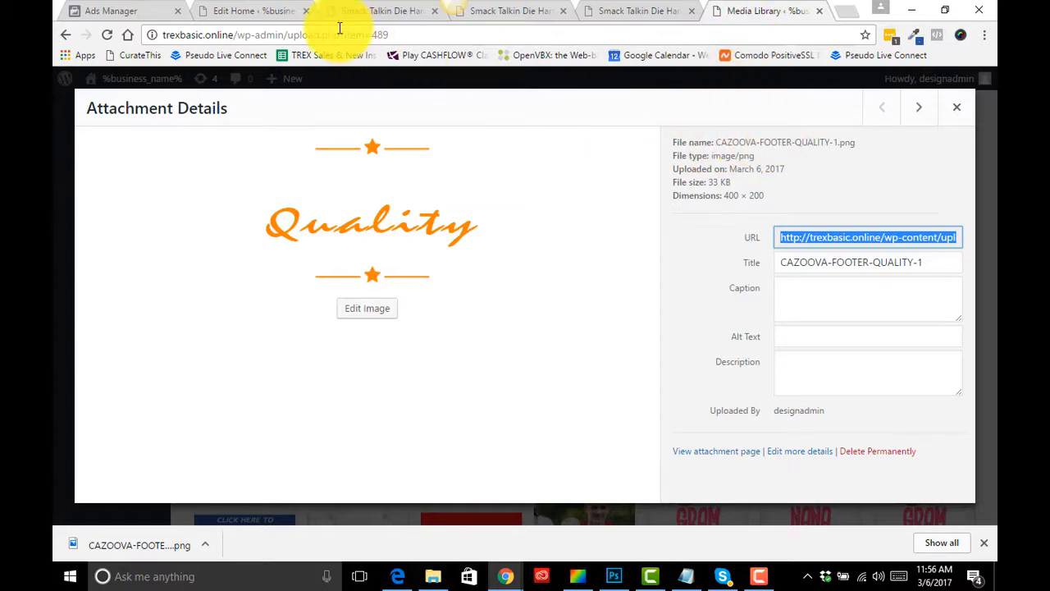
click(255, 12)
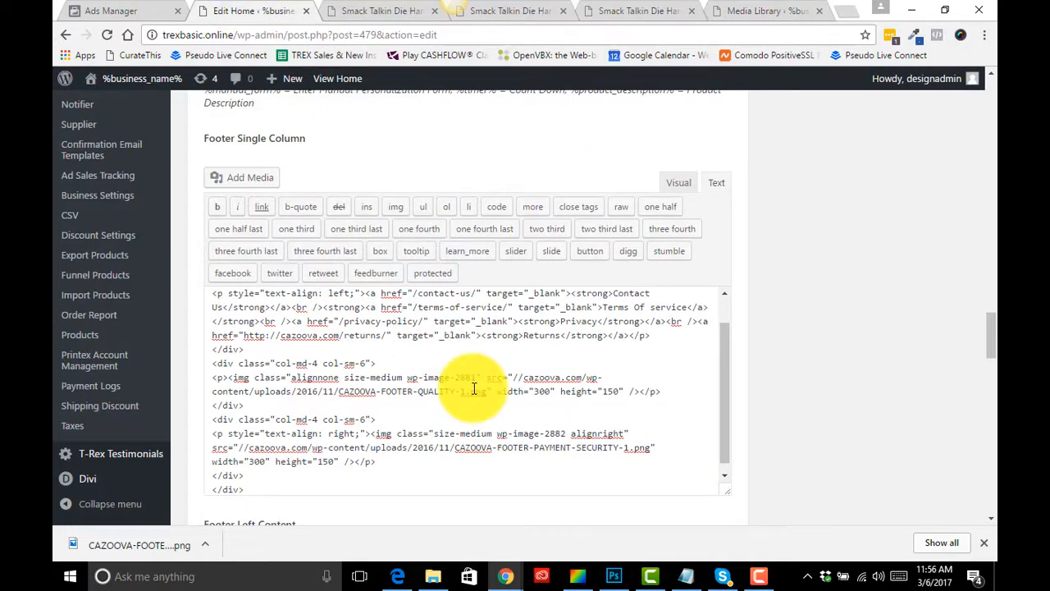
scroll(351, 420, down, 2)
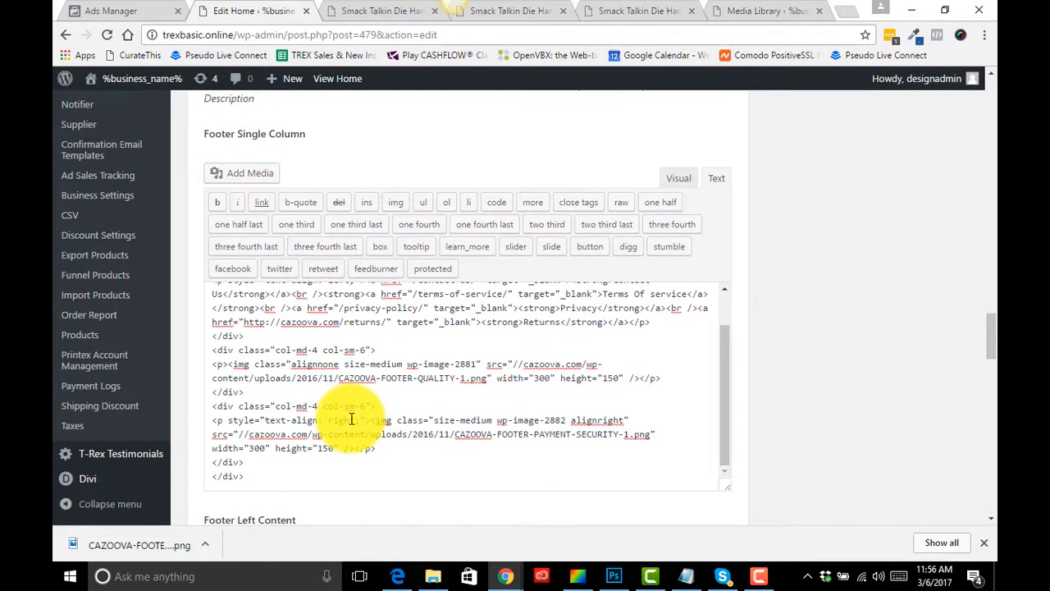
scroll(351, 420, up, 1)
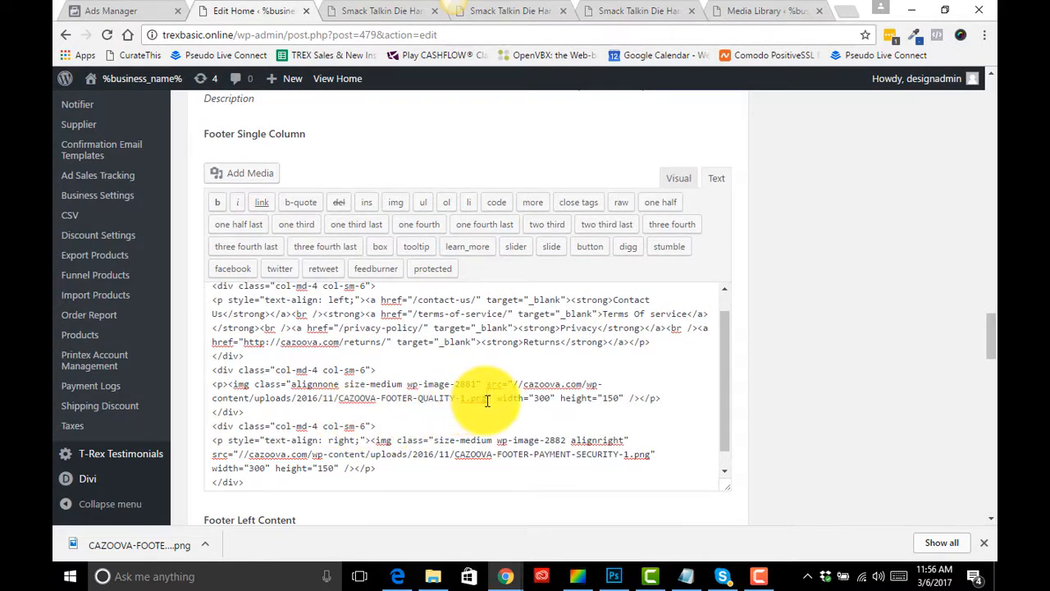
drag(486, 400, 504, 385)
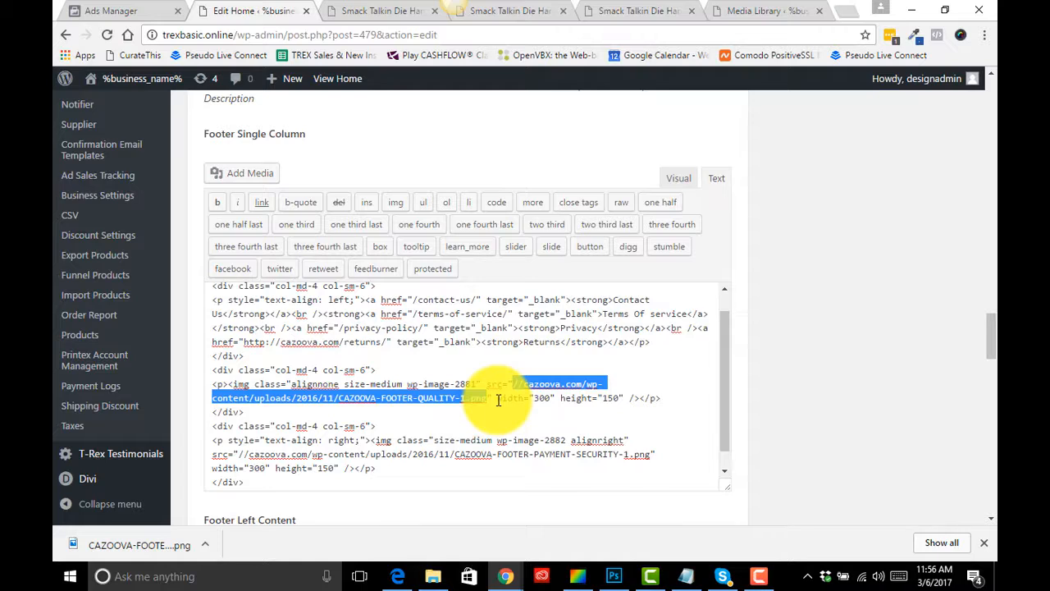
text(http://trexbasic.online/wp-content/uploads/2017/02/CAZOOVA-FOOTER-QUALITY-1.png)
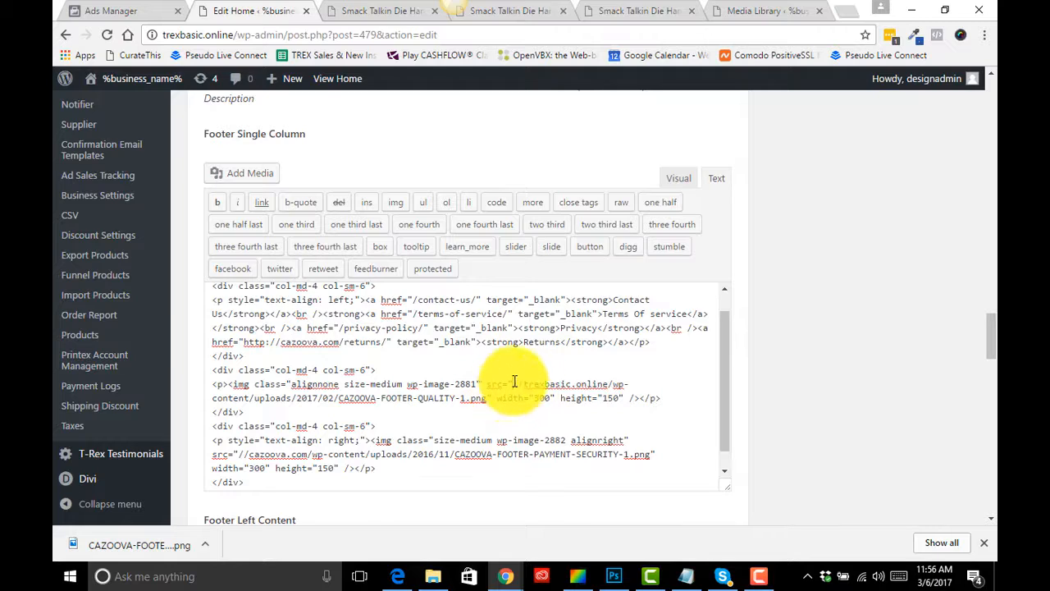
- Check the updated footer in Visual view and on the live product page, then return to the HTML text
click(684, 188)
scroll(619, 354, up, 3)
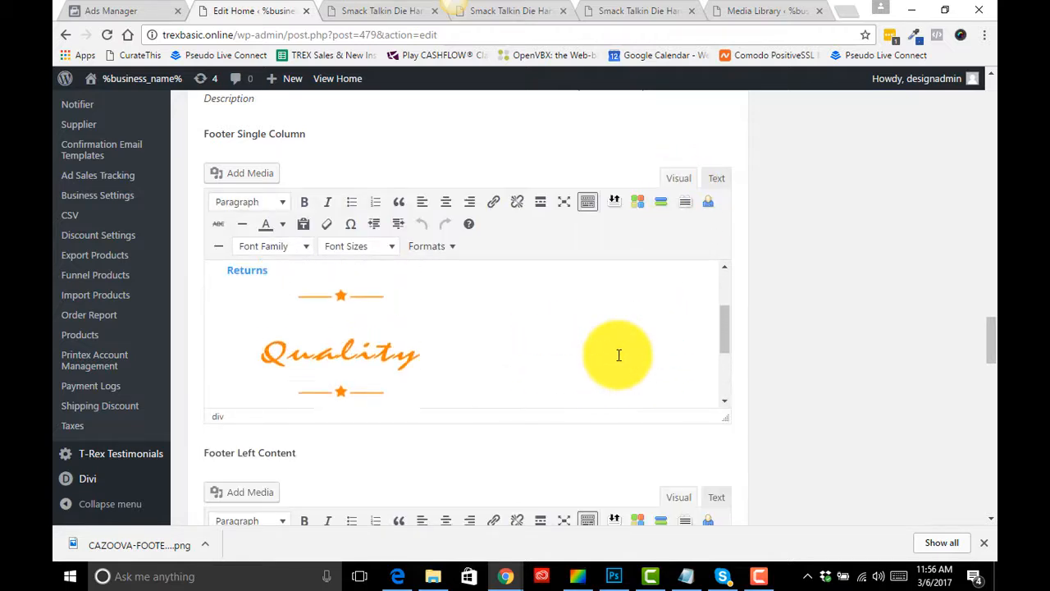
scroll(619, 355, down, 2)
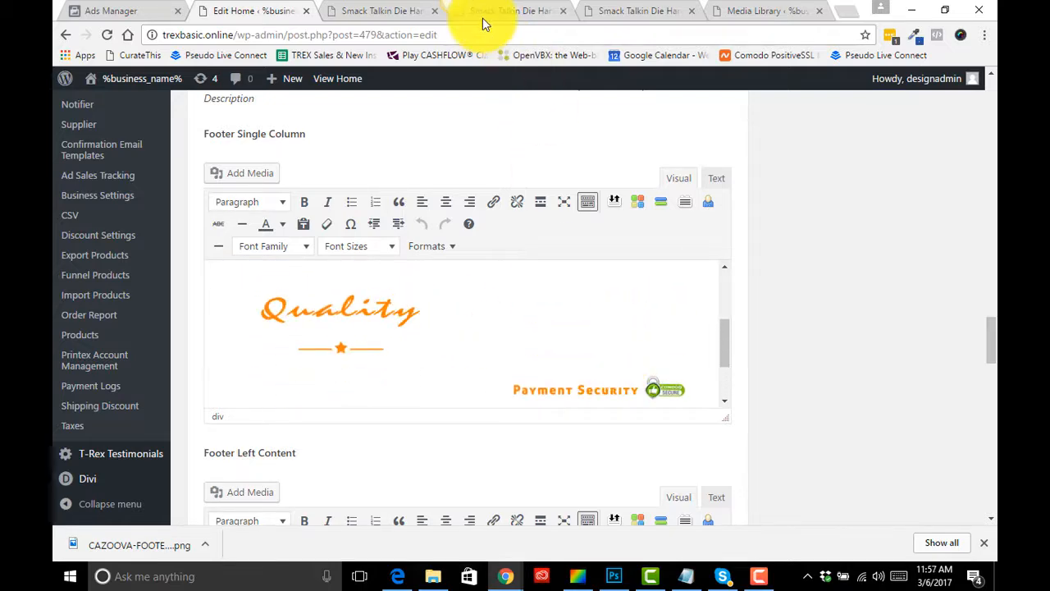
click(523, 13)
scroll(617, 333, down, 3)
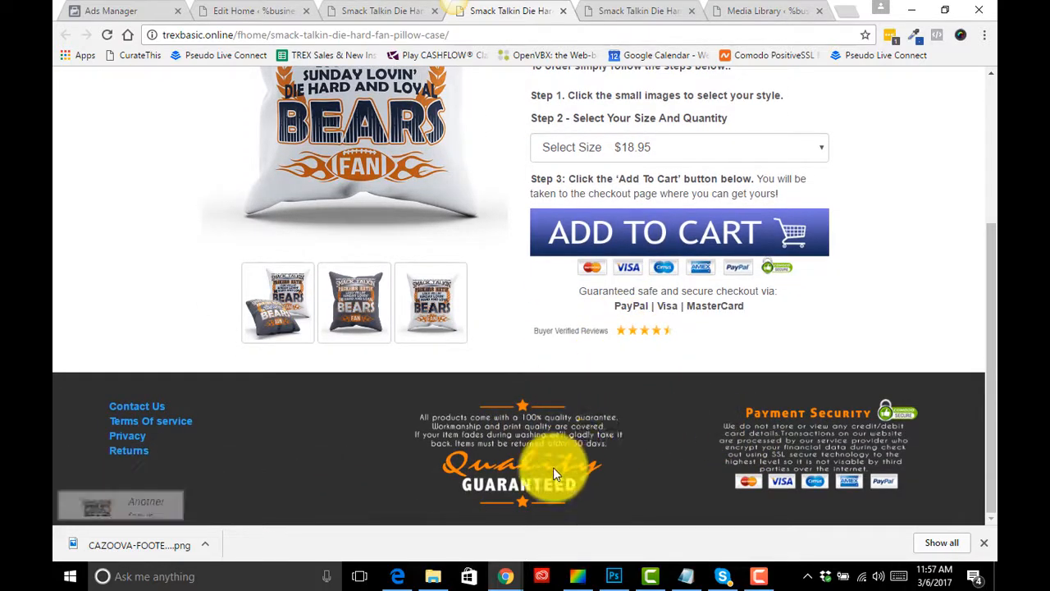
scroll(564, 450, up, 3)
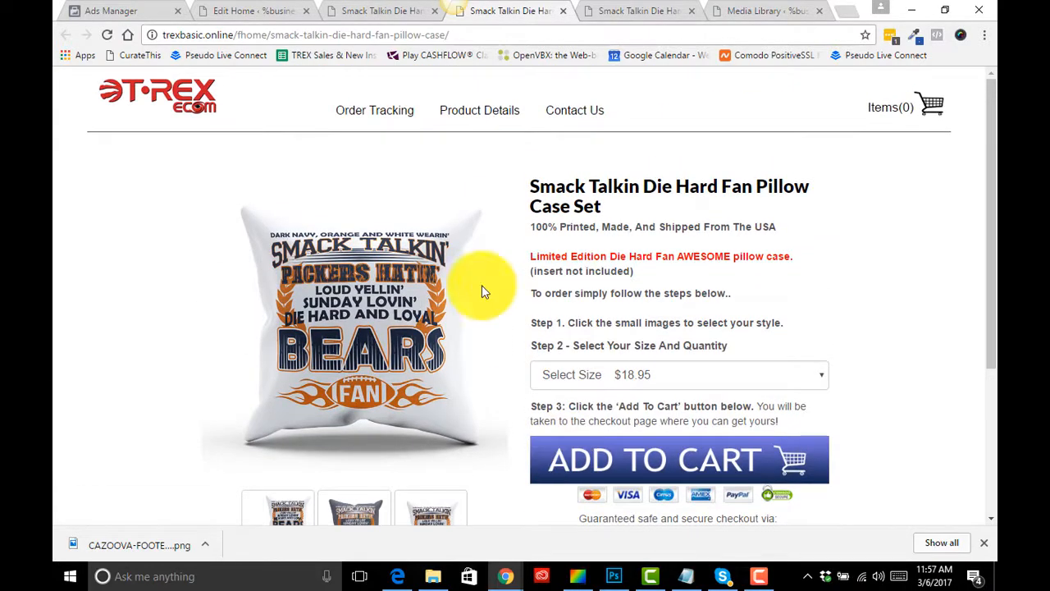
click(256, 9)
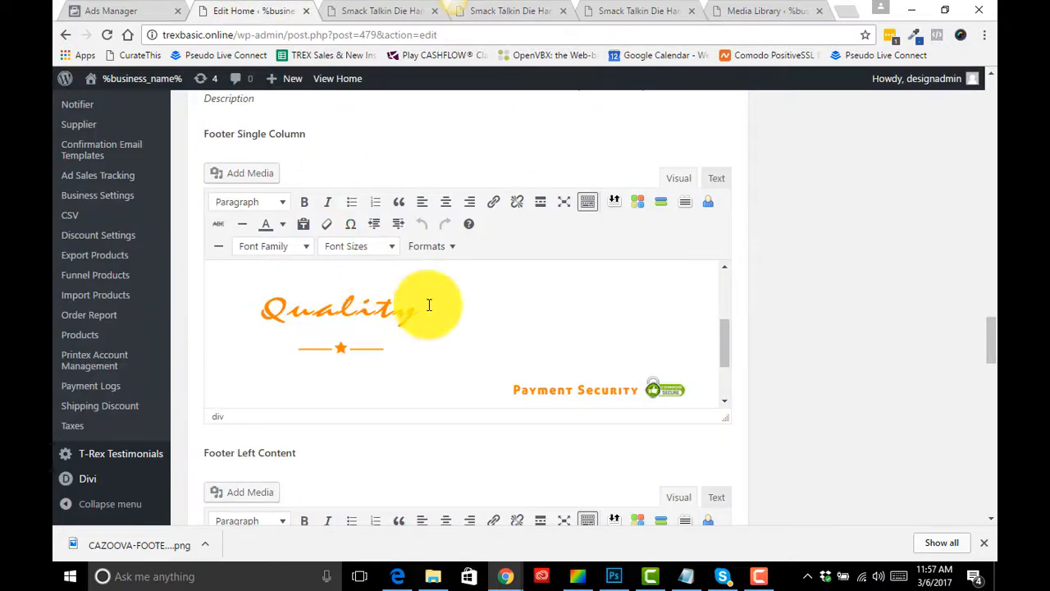
click(717, 178)
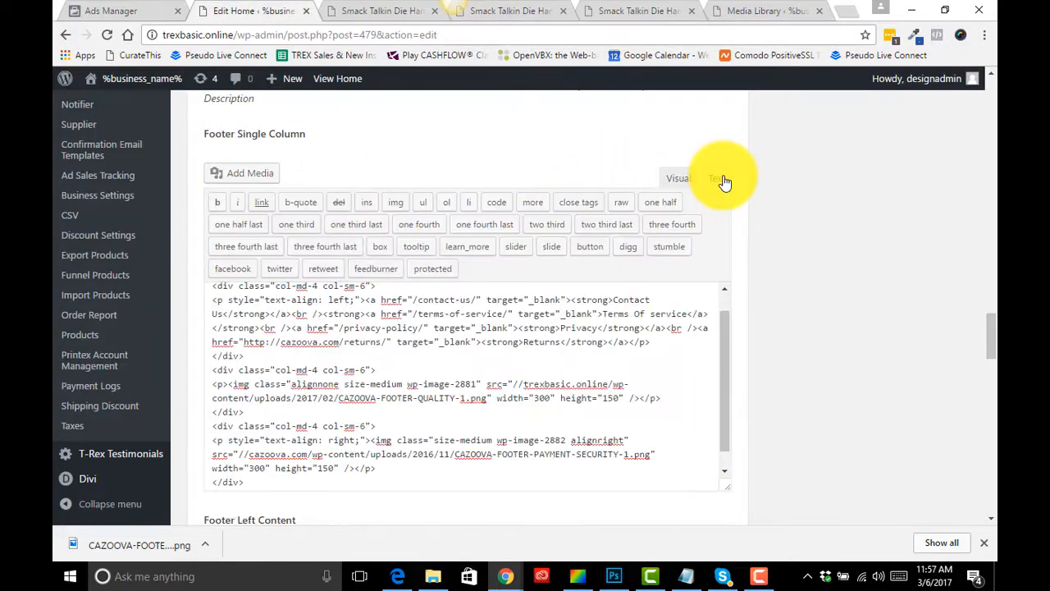
click(572, 385)
scroll(572, 384, down, 1)
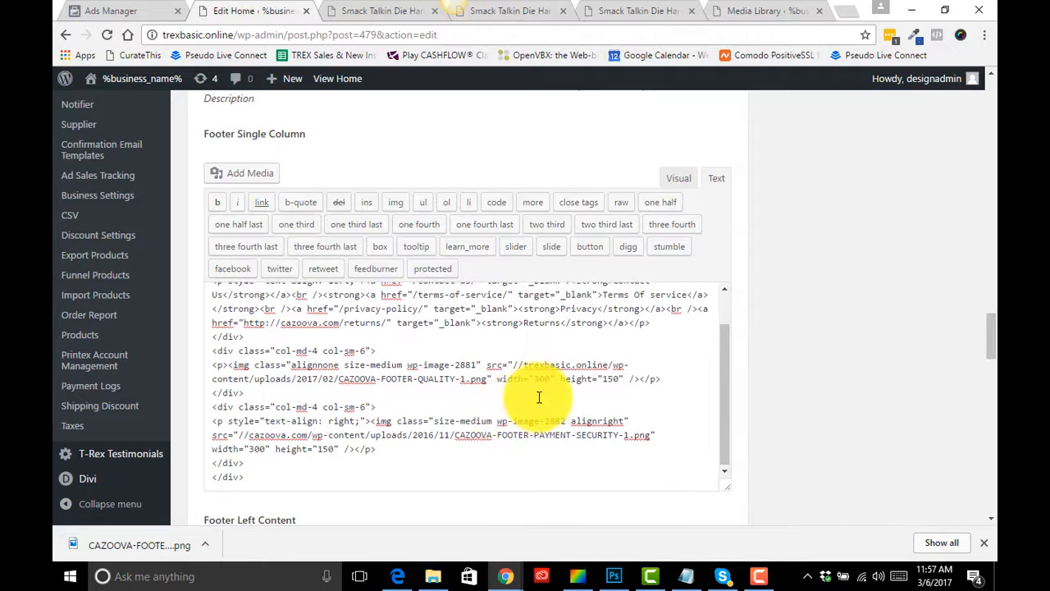
- Preview the Footer Single Column content in the Visual view of the editor
scroll(533, 402, up, 2)
click(676, 176)
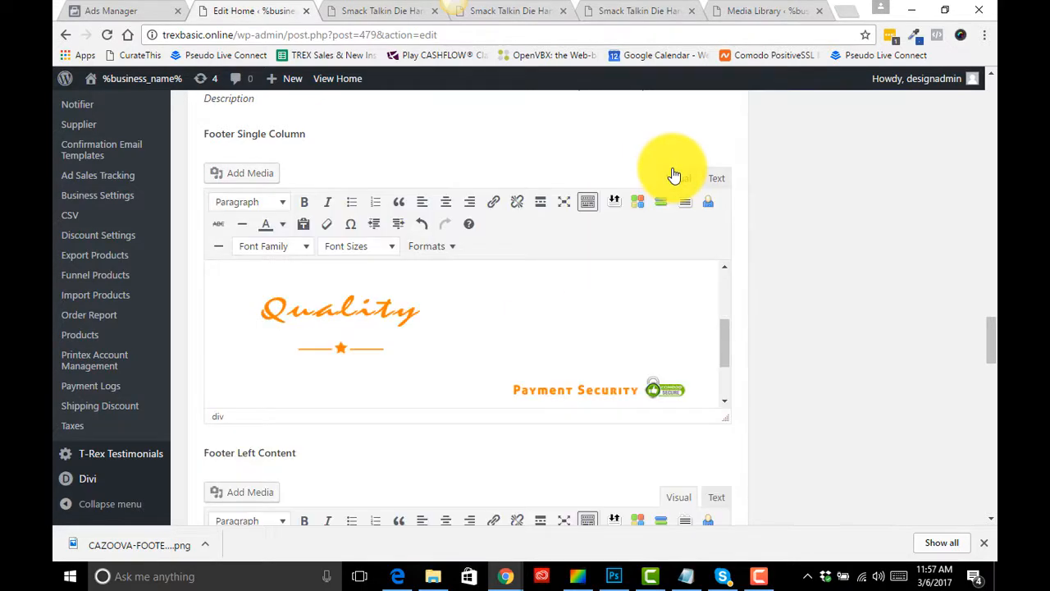
scroll(337, 345, up, 2)
scroll(339, 353, down, 3)
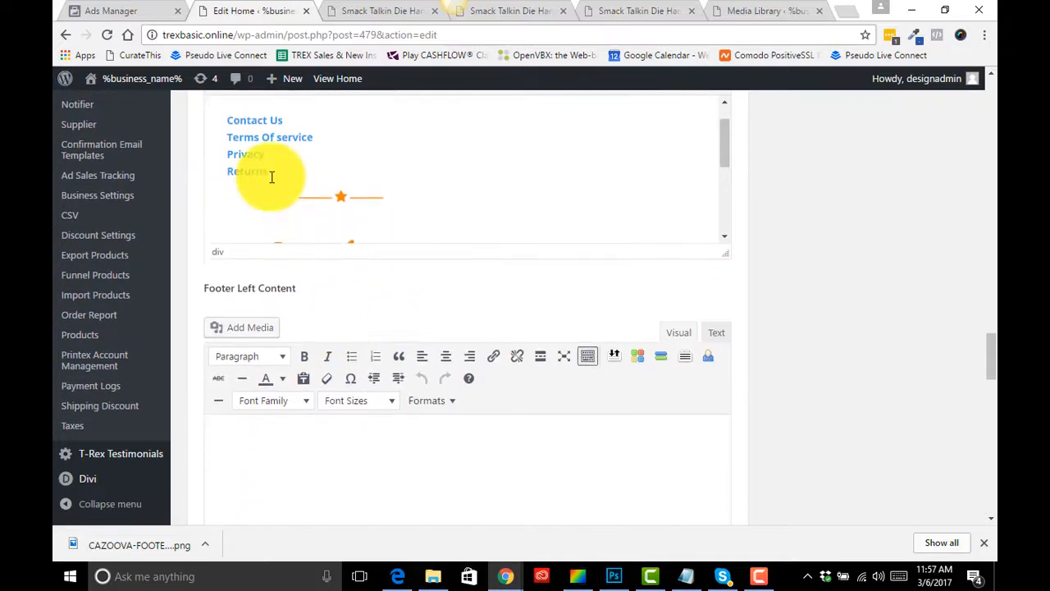
scroll(262, 137, up, 1)
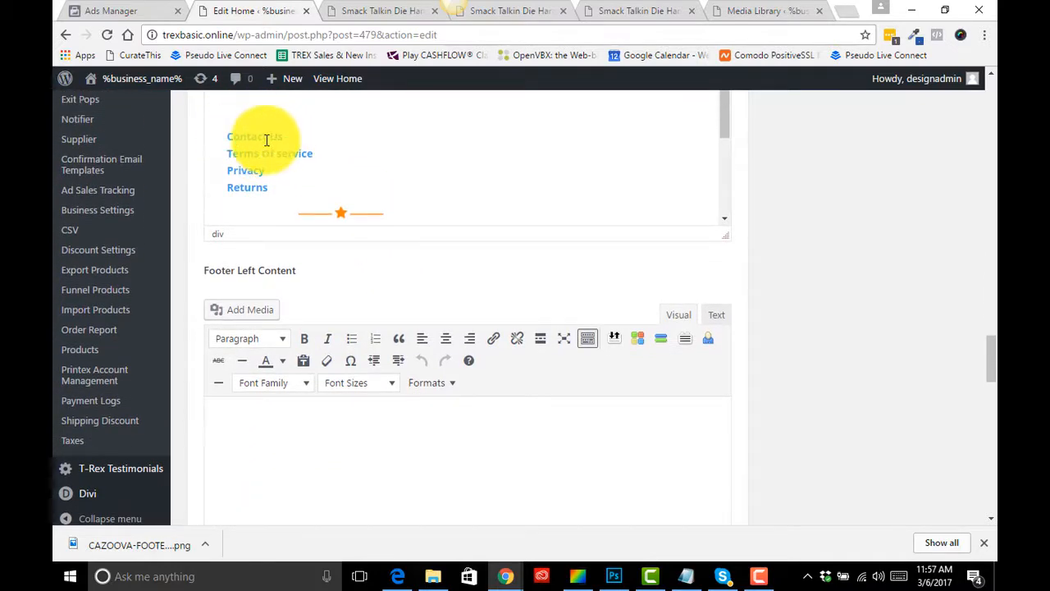
scroll(298, 158, up, 5)
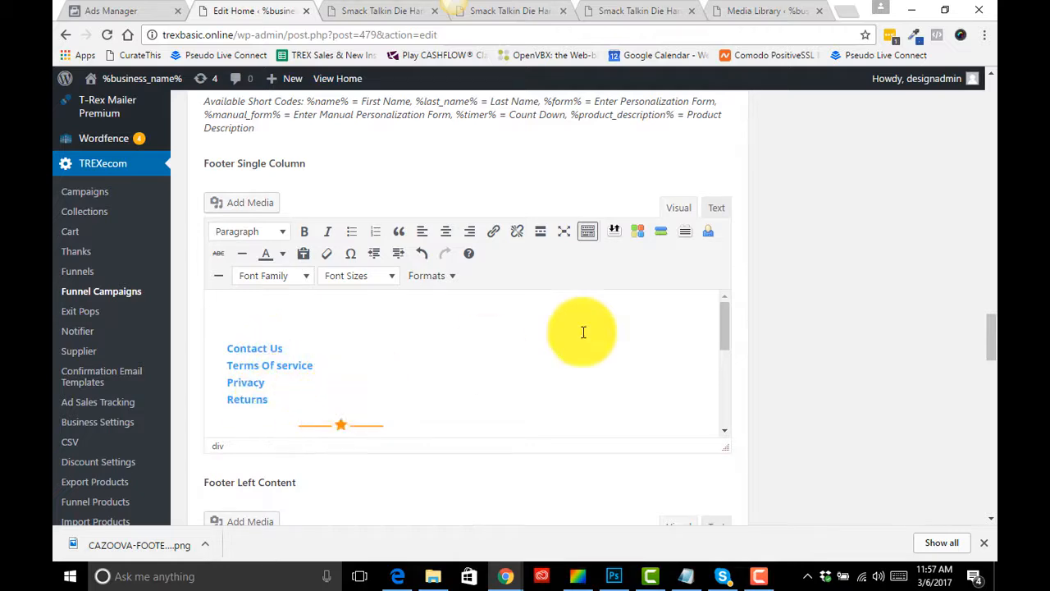
- Return the footer editor to Text view and inspect the privacy-policy link in the footer HTML
click(718, 208)
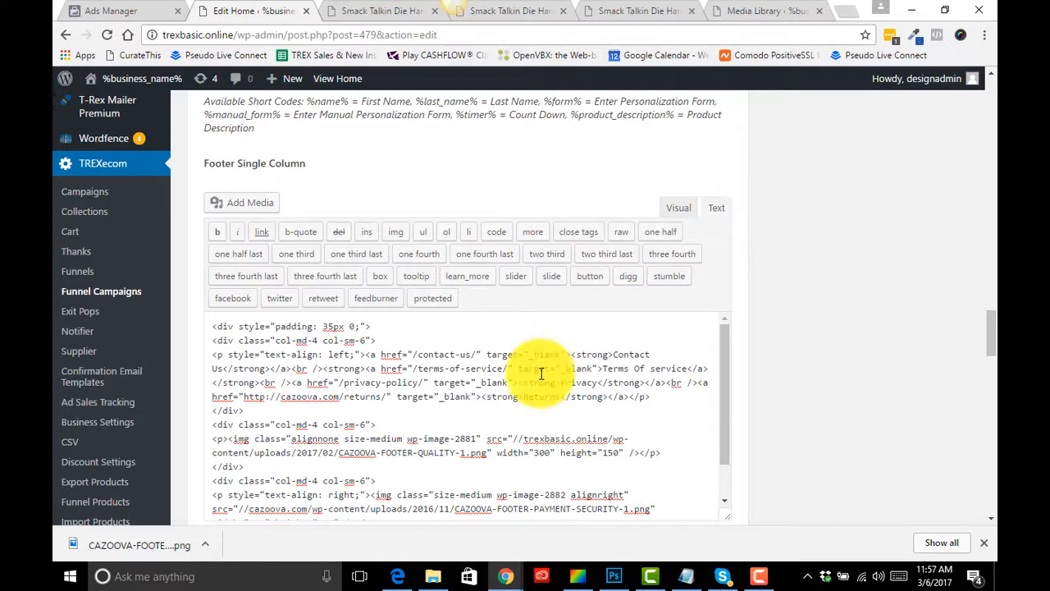
scroll(542, 371, down, 3)
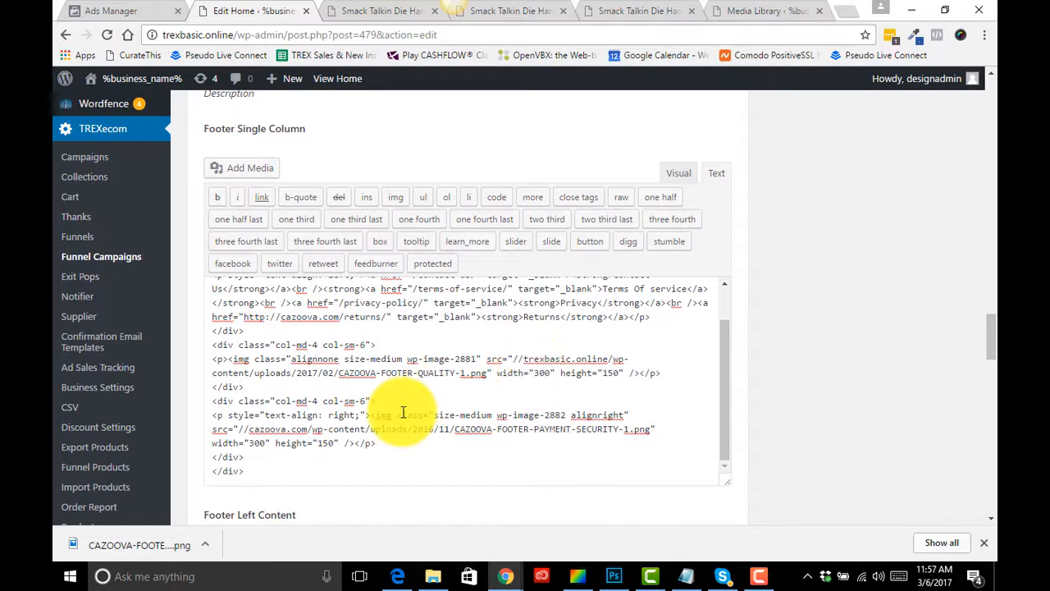
scroll(403, 412, down, 2)
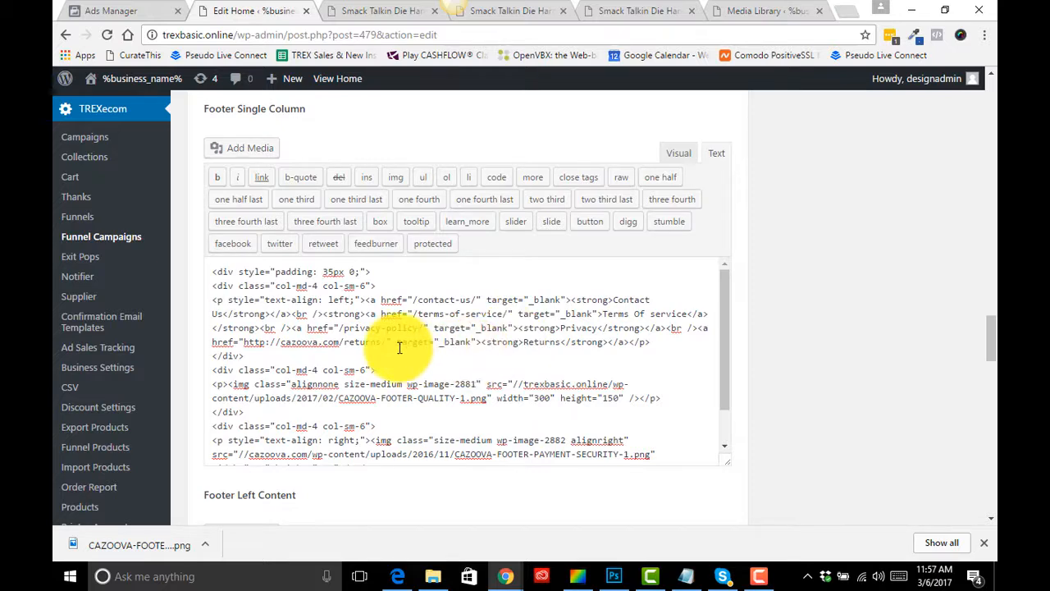
drag(418, 328, 349, 329)
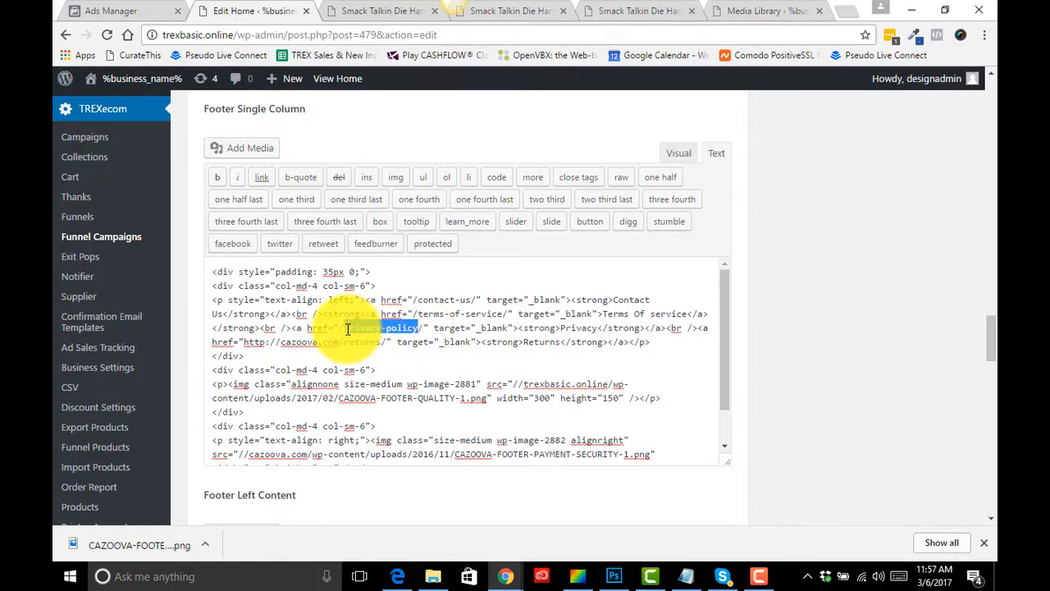
- Open All Pages in a new tab and copy the link address of the privacy-policy page
scroll(157, 279, up, 6)
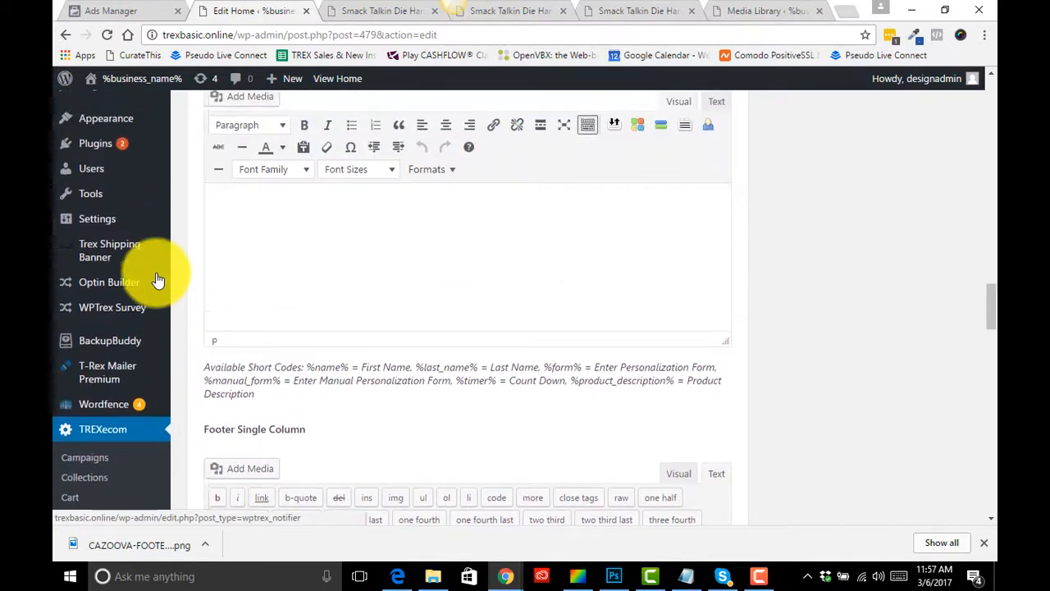
scroll(158, 279, up, 2)
mouse_move(159, 197)
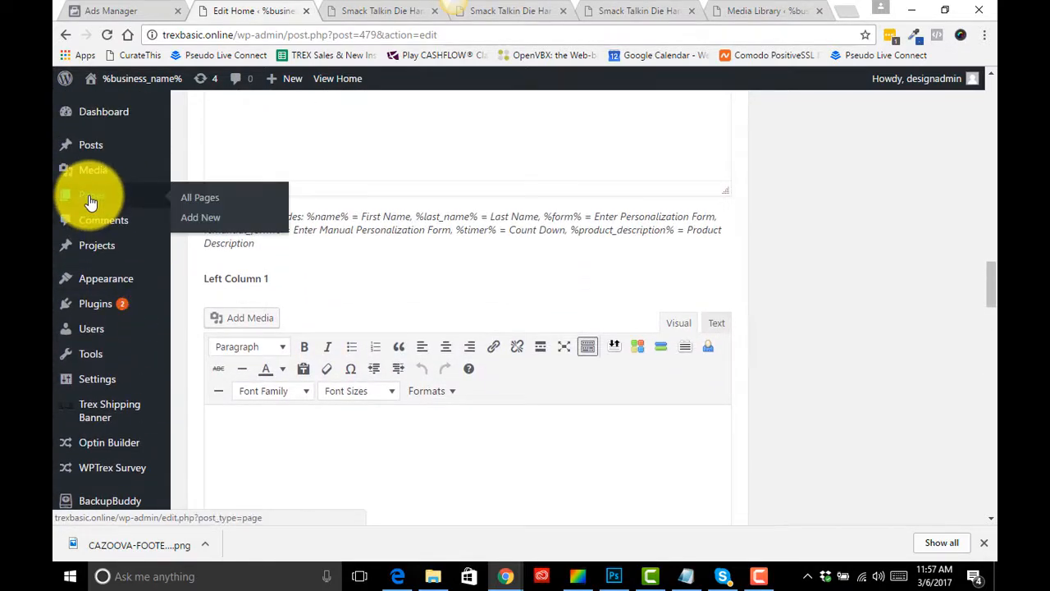
right_click(201, 204)
click(237, 203)
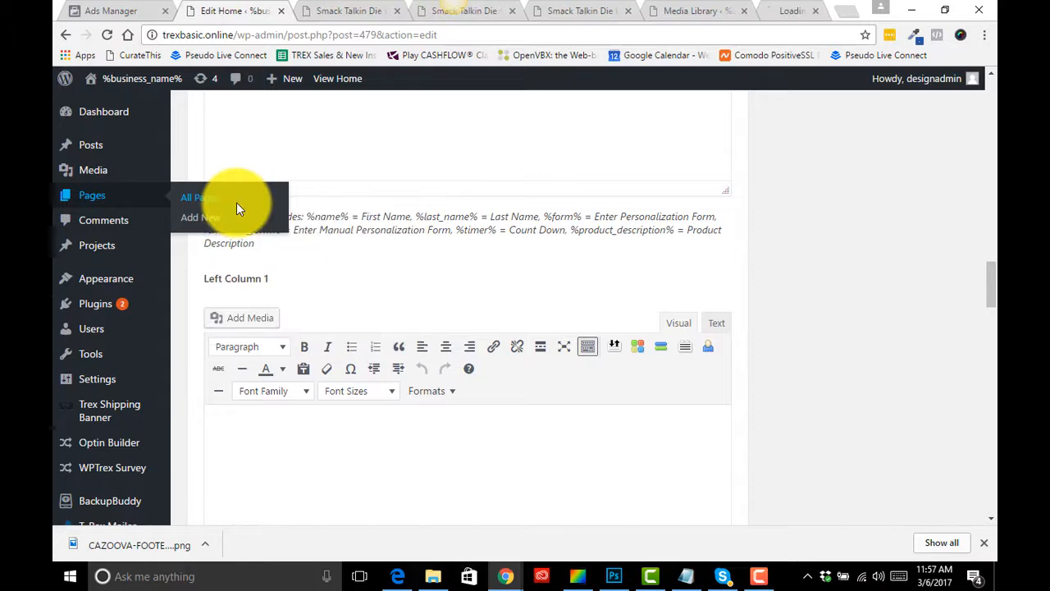
drag(759, 15, 337, 13)
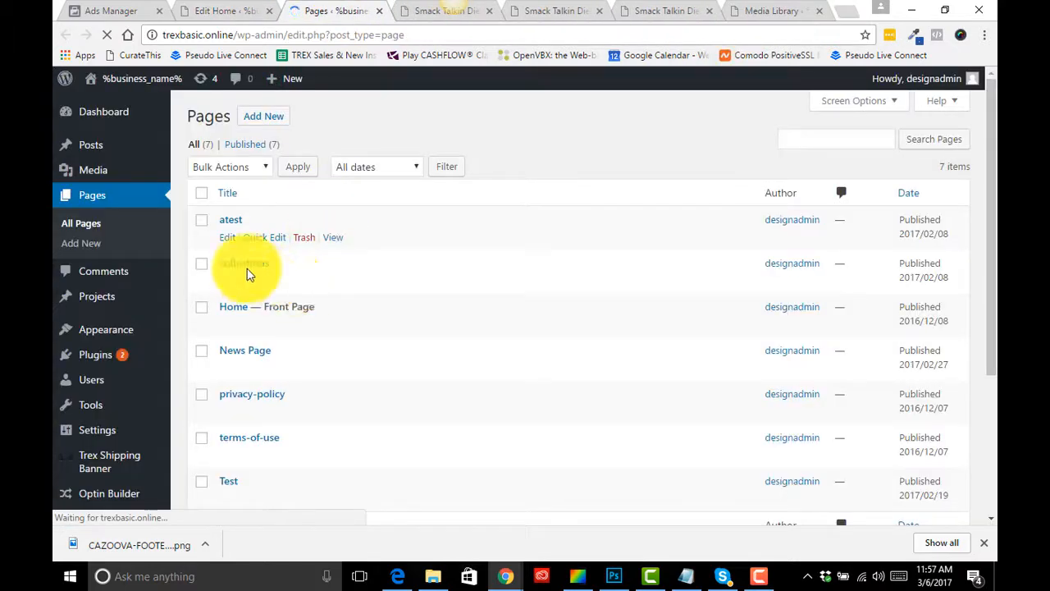
scroll(321, 352, down, 2)
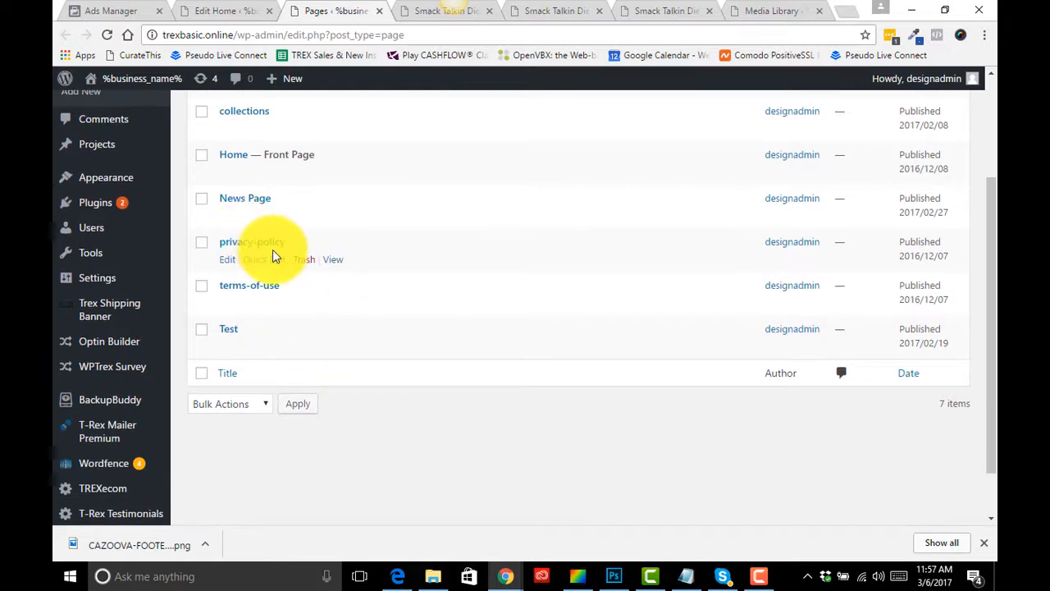
right_click(328, 261)
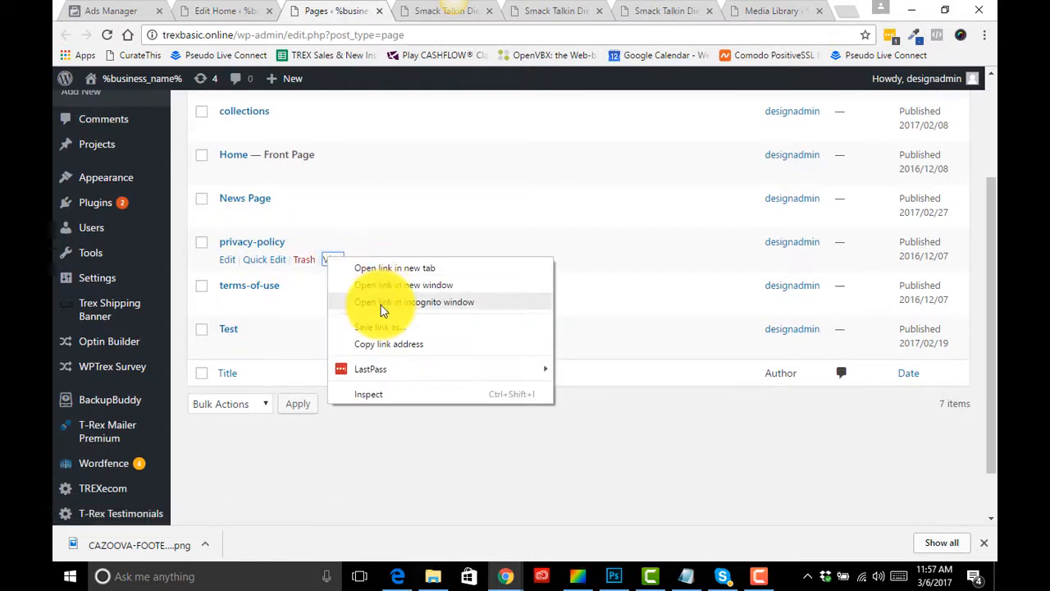
click(370, 345)
- Paste the copied URL over the footer's privacy-policy href, then delete the domain part again
click(238, 11)
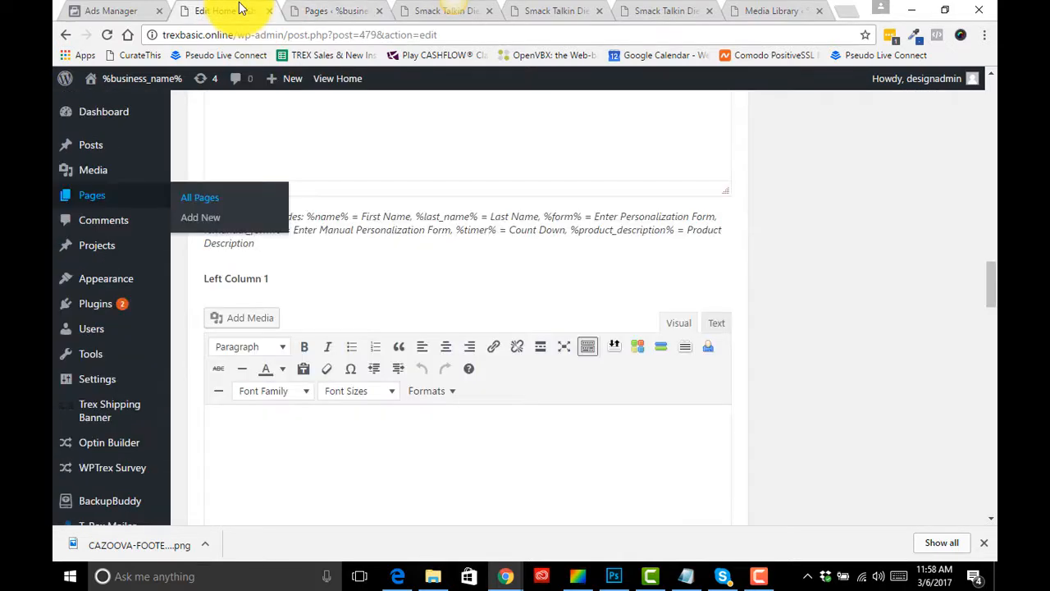
scroll(431, 328, up, 5)
scroll(433, 330, up, 10)
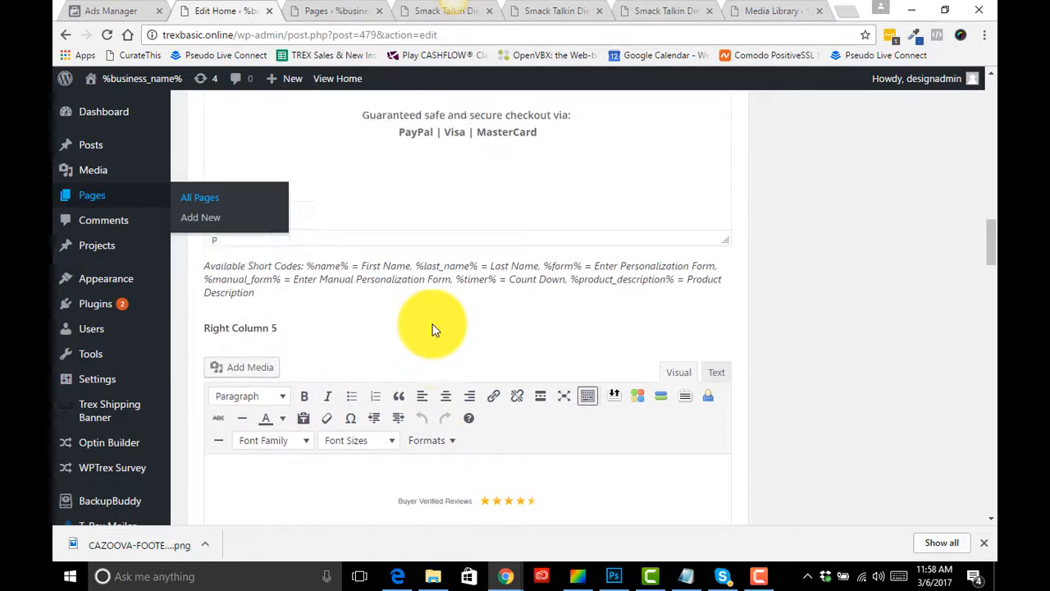
scroll(435, 330, down, 9)
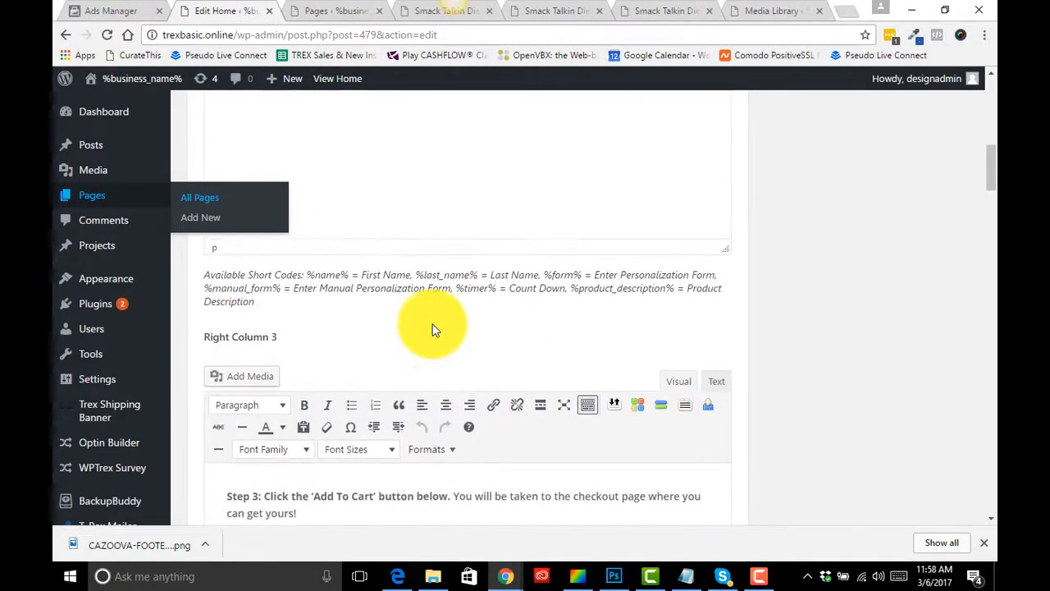
scroll(434, 326, down, 10)
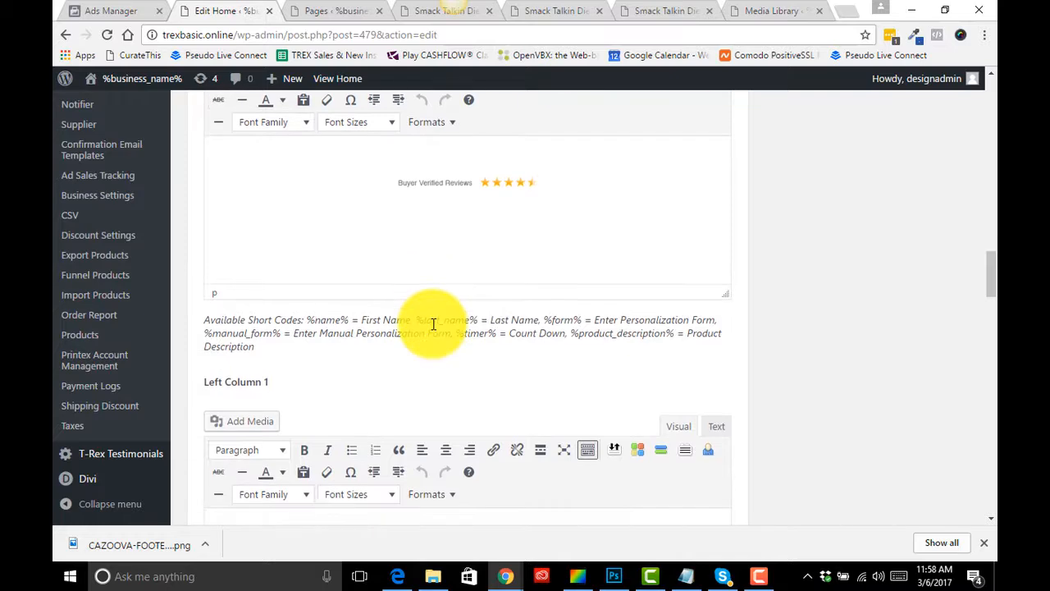
scroll(433, 330, down, 1)
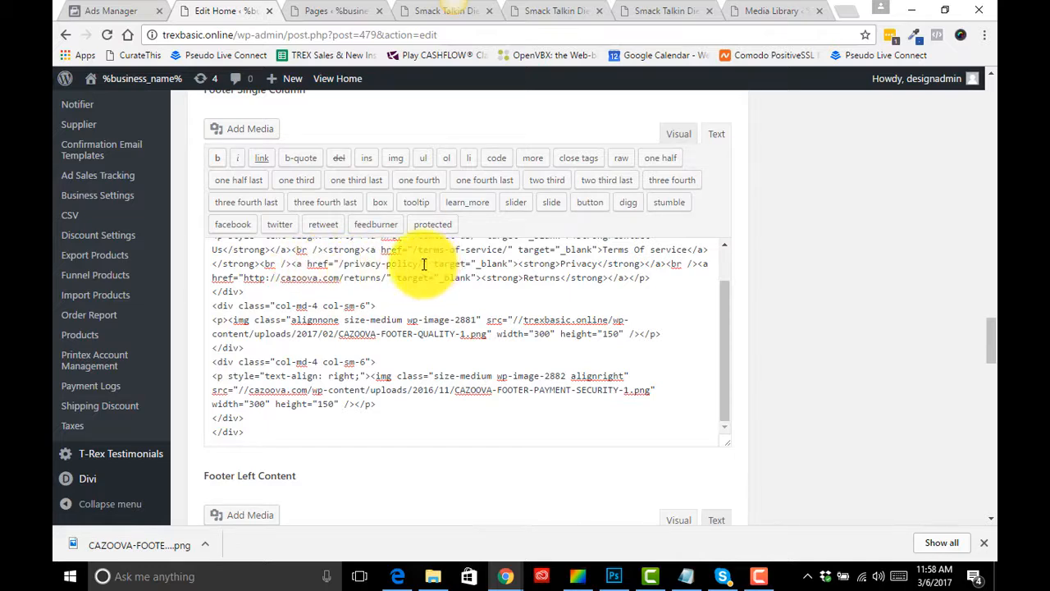
drag(423, 263, 355, 265)
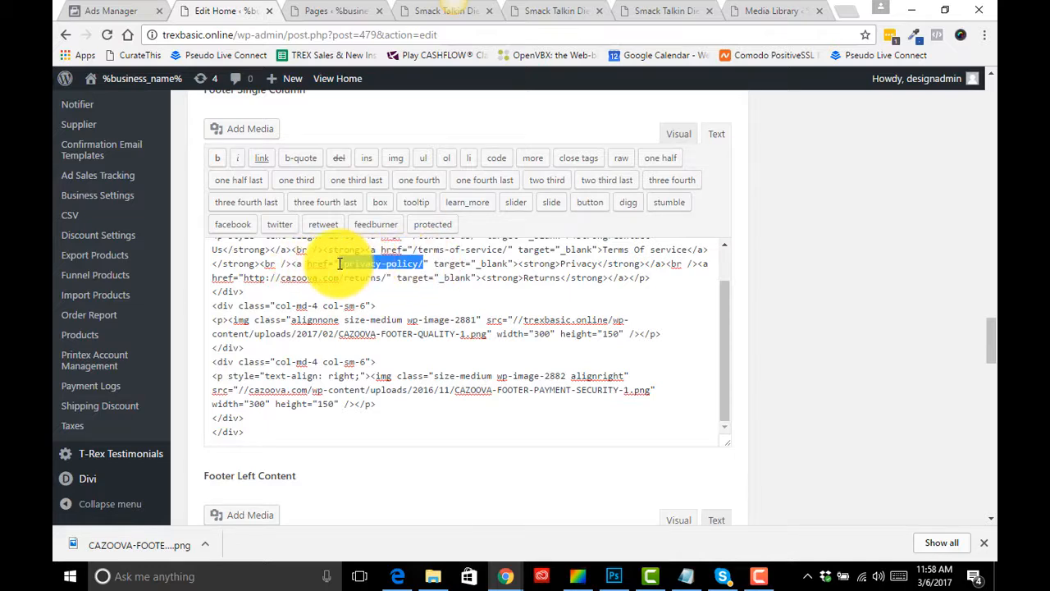
key(ctrl+v)
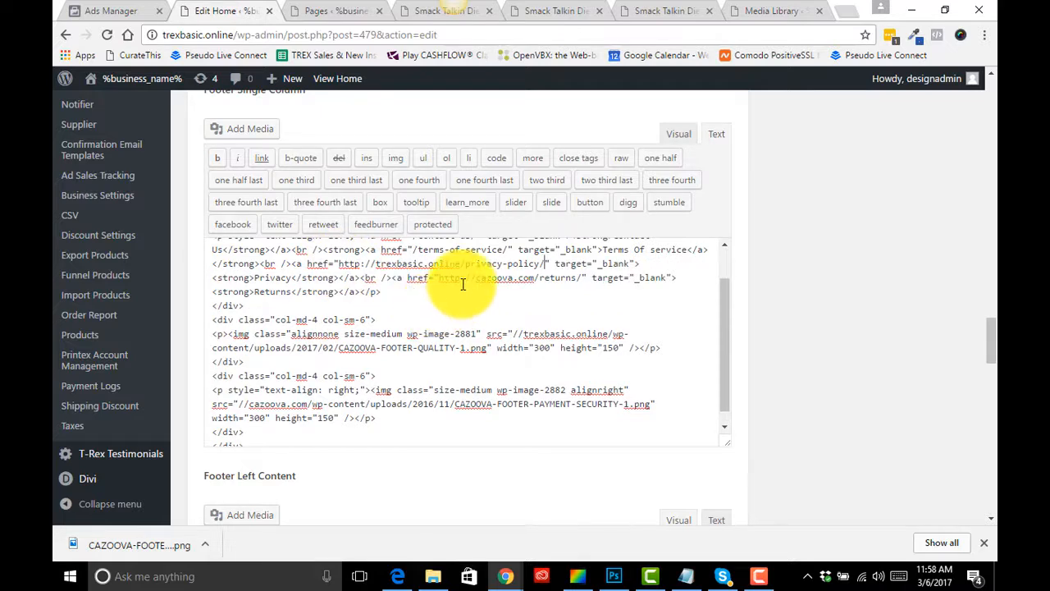
drag(462, 264, 339, 264)
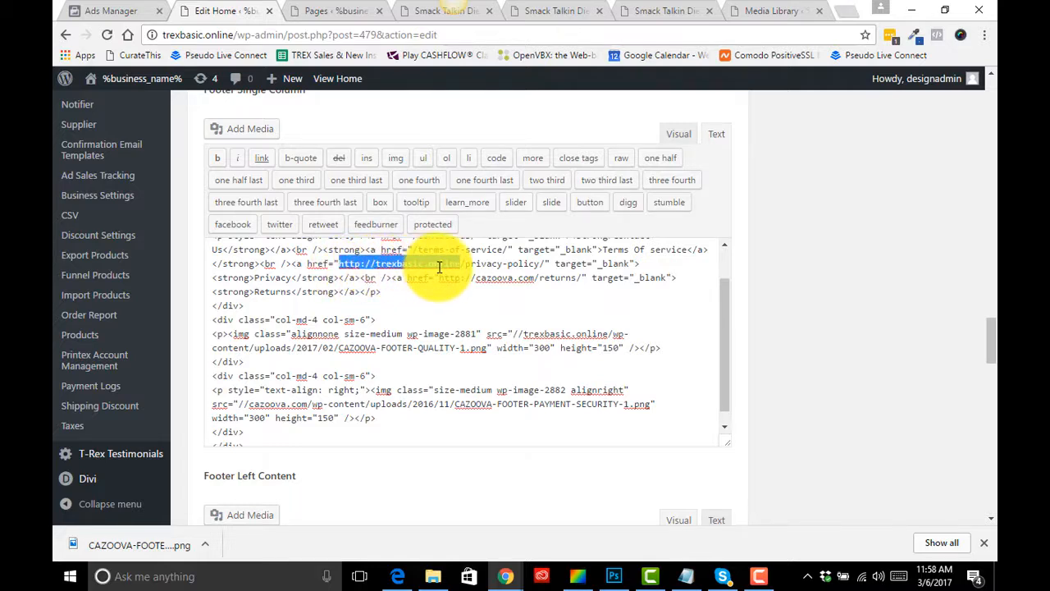
key(BackSpace)
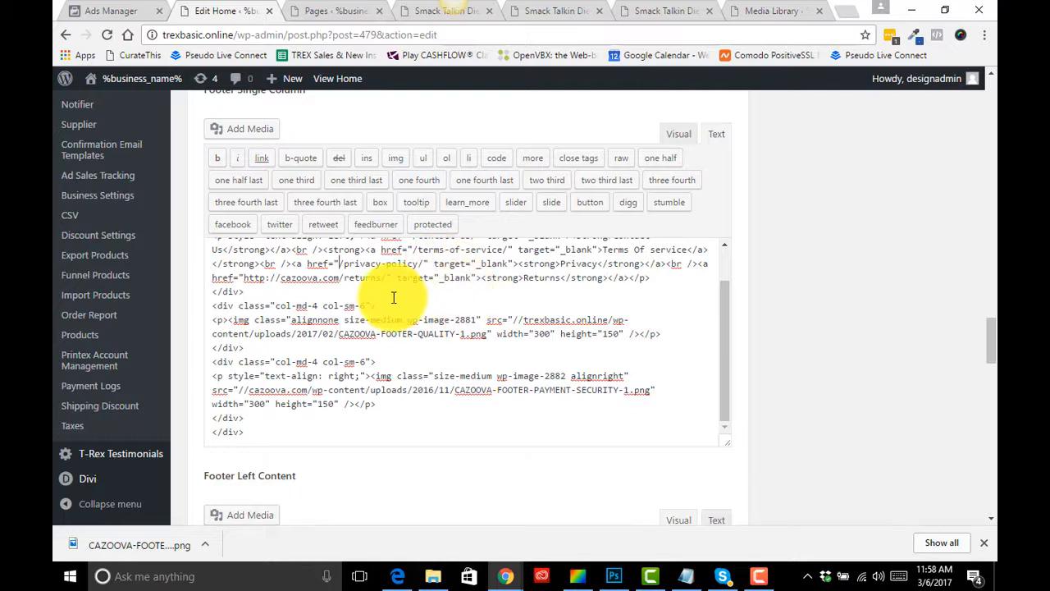
- Switch the footer editor to Visual view and scroll through the page's column editors
scroll(416, 351, up, 1)
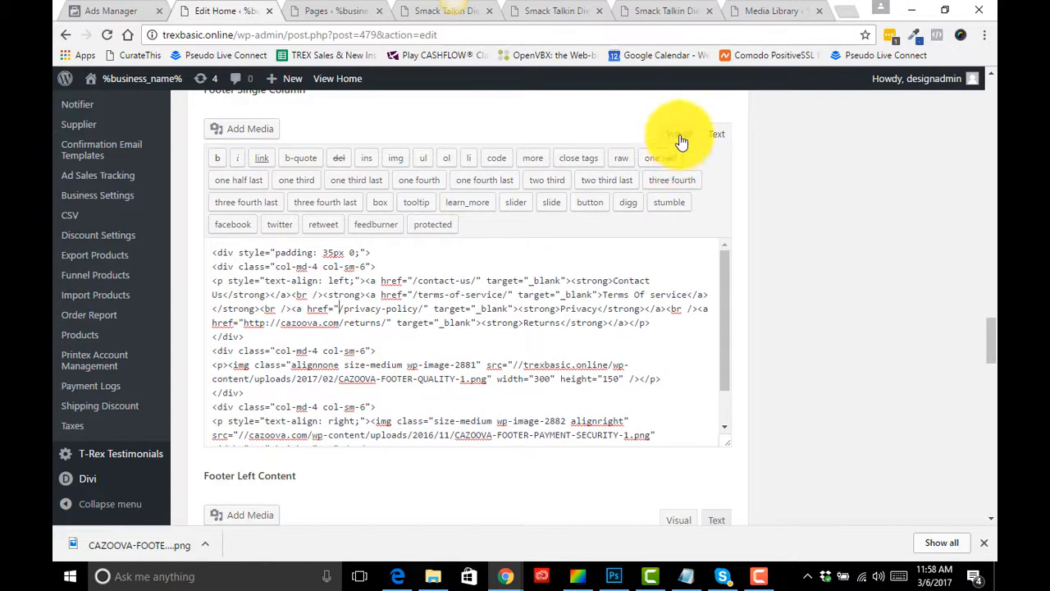
click(679, 135)
scroll(542, 356, down, 2)
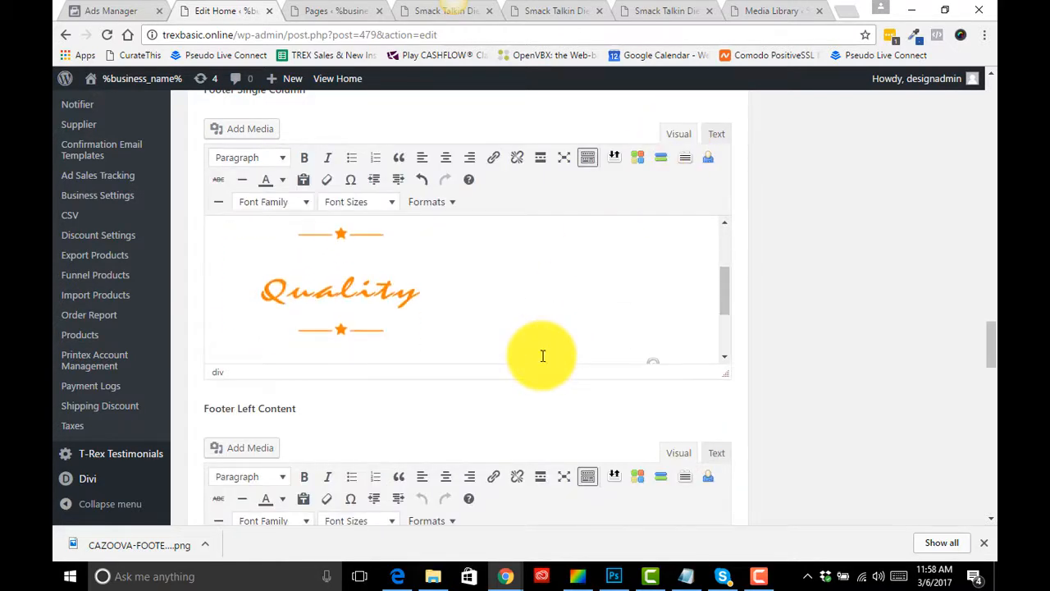
scroll(542, 355, up, 4)
scroll(867, 294, up, 15)
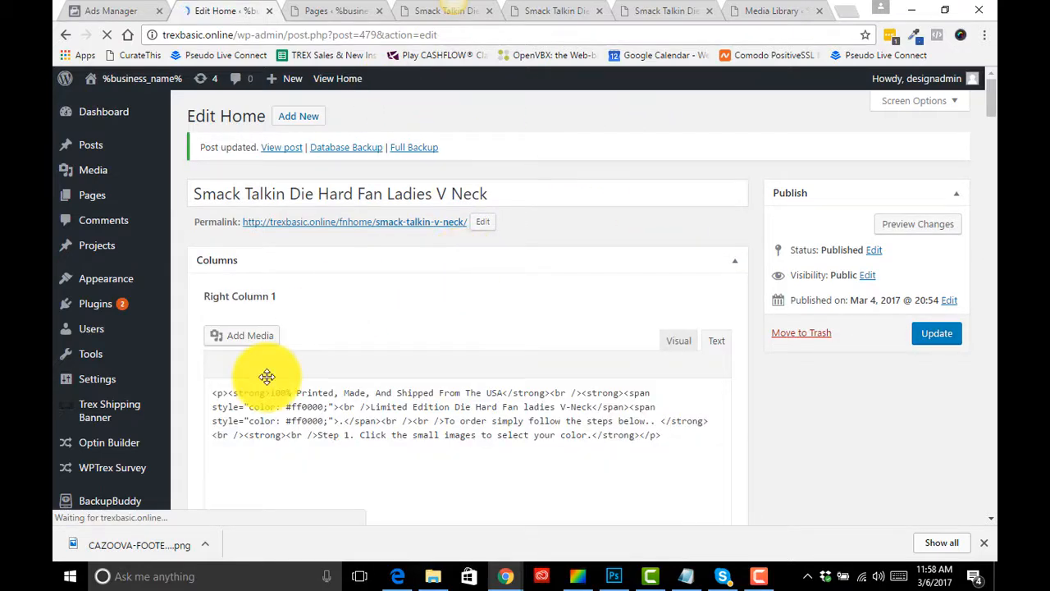
scroll(265, 375, down, 4)
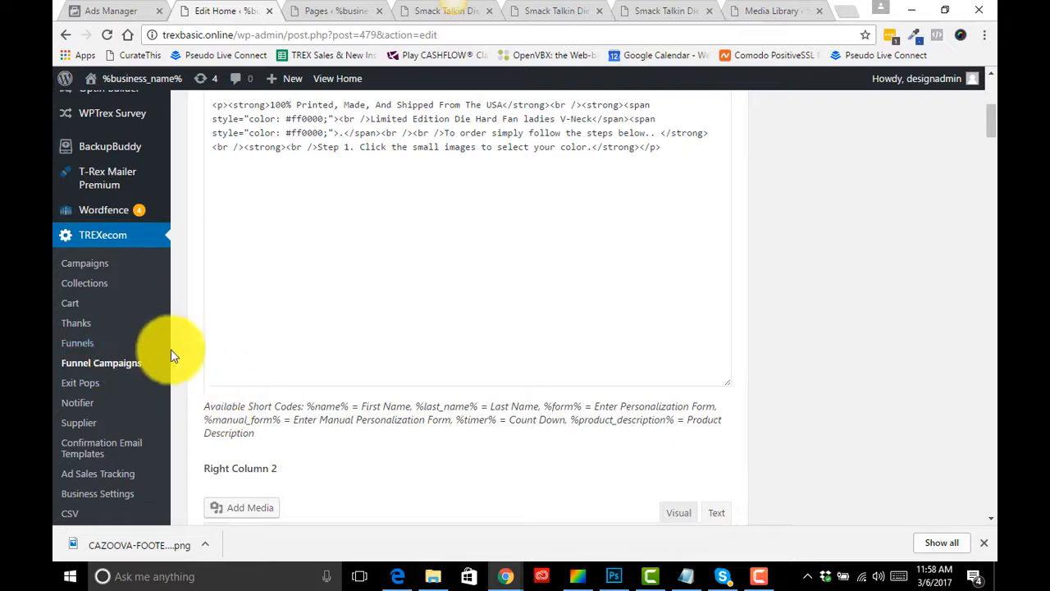
scroll(145, 347, down, 1)
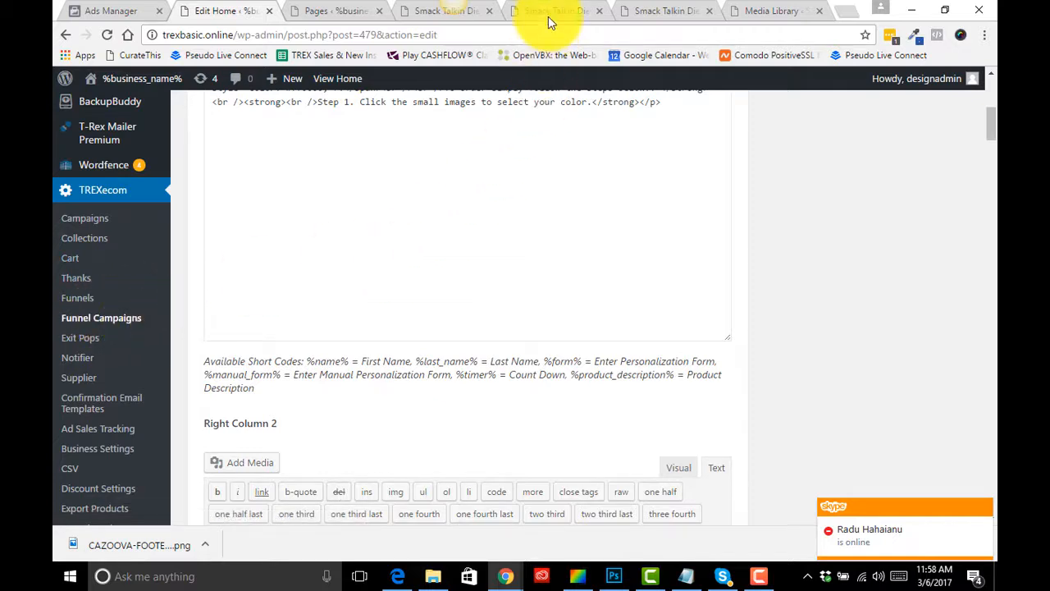
- Check the footer on the live Smack Talkin Die Hard Fan Mug product page
click(351, 13)
scroll(379, 227, up, 5)
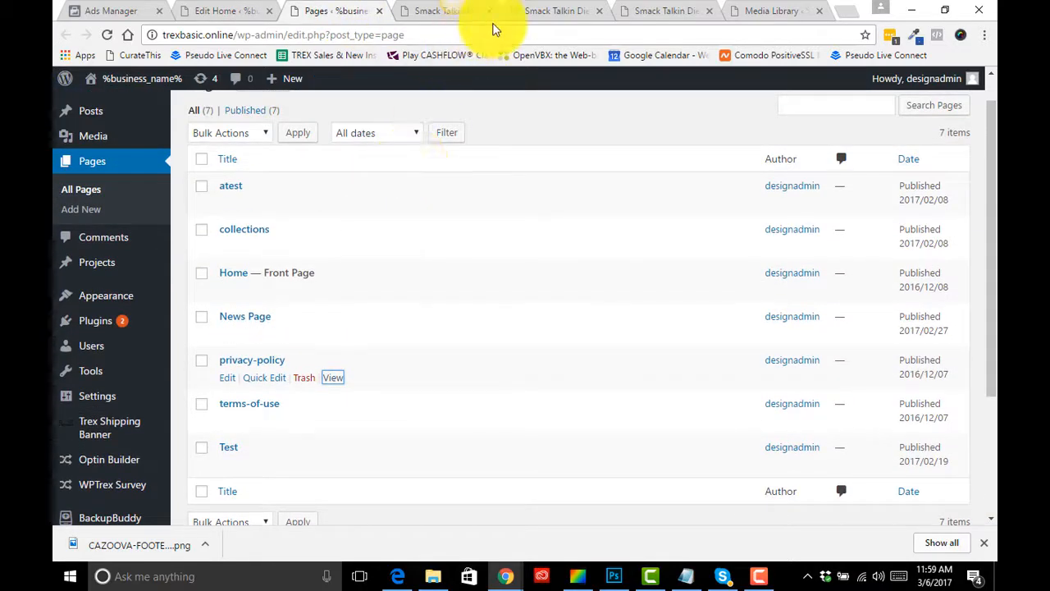
click(471, 18)
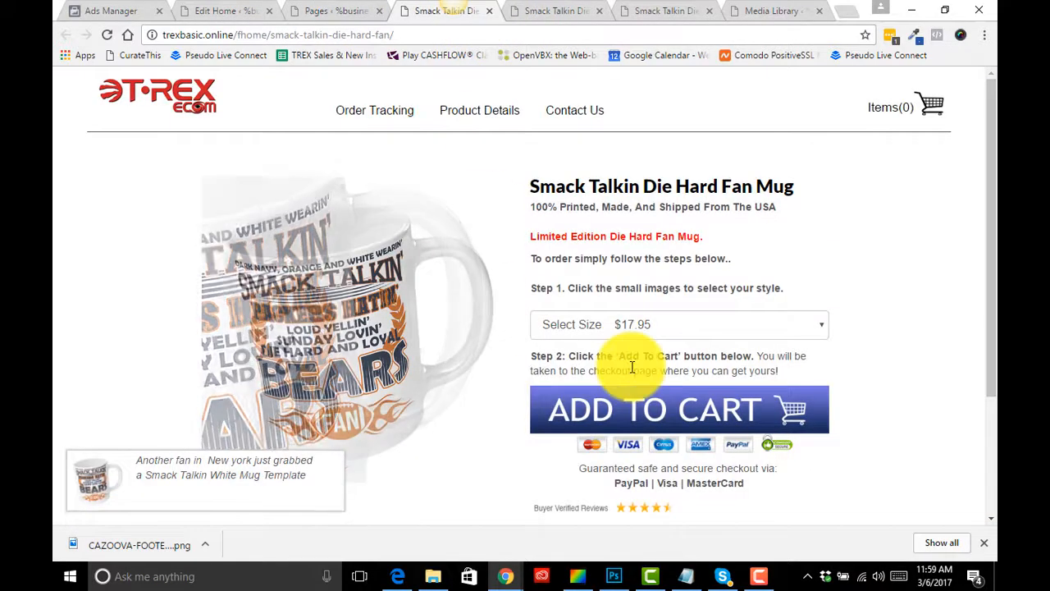
scroll(629, 366, down, 3)
scroll(563, 152, up, 1)
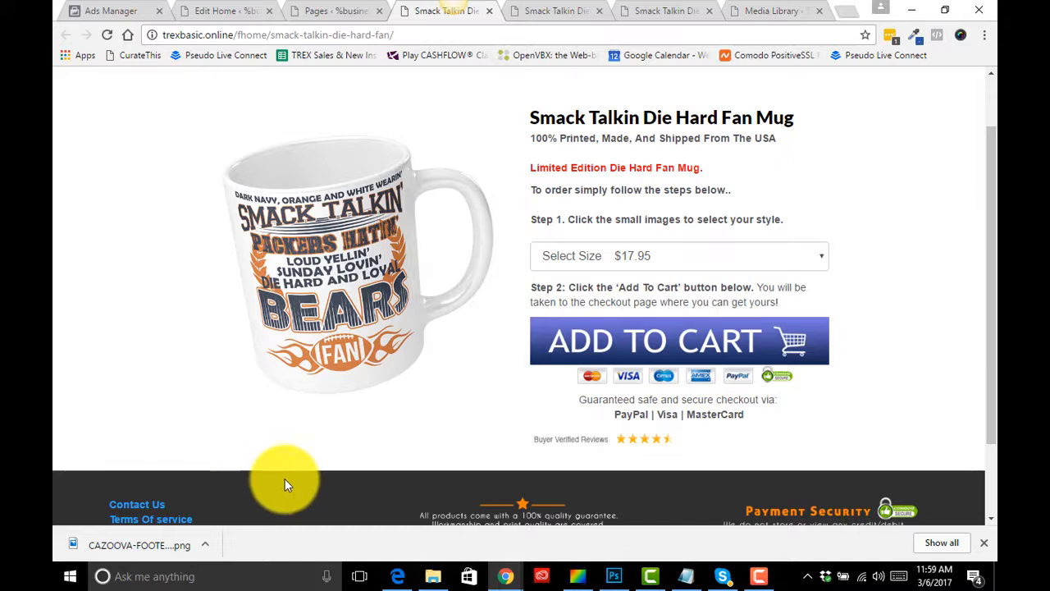
click(982, 542)
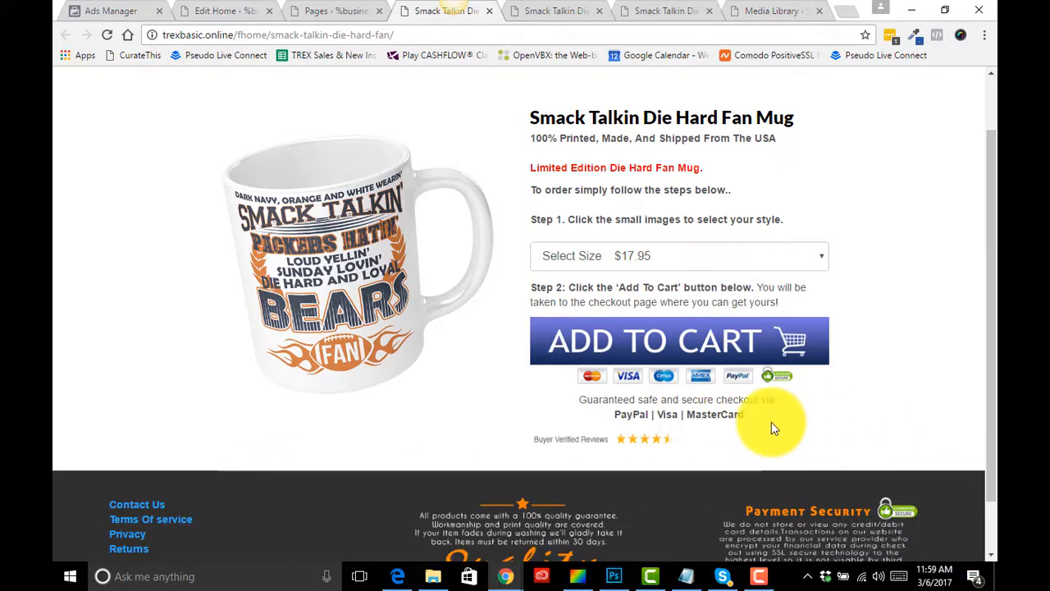
scroll(774, 425, up, 1)
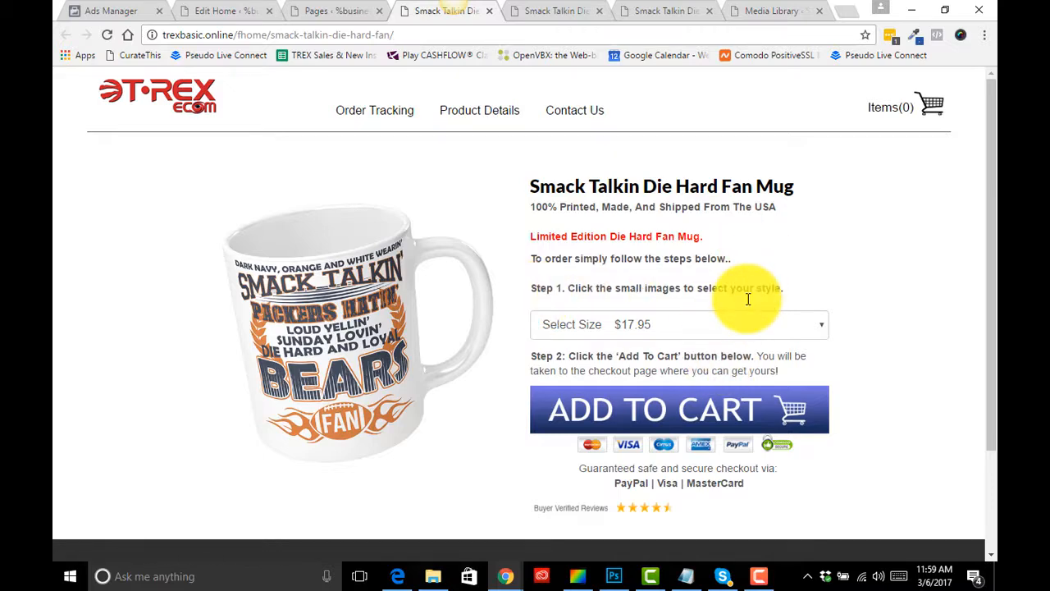
- Open the Smack Talkin Die Hard Fan Pillow Case Set page and view the navy pillow thumbnail
click(541, 10)
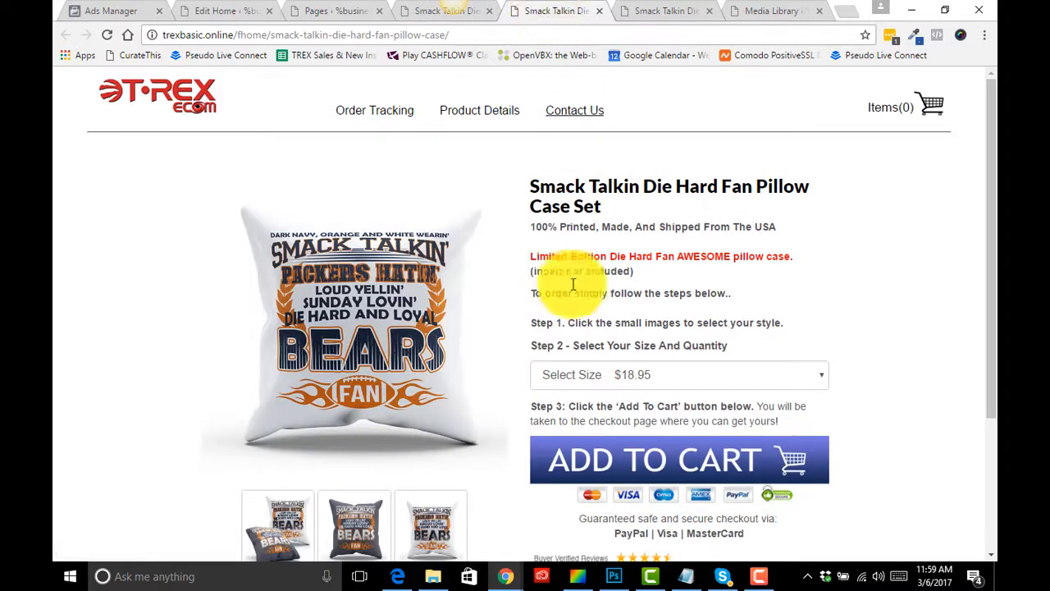
scroll(614, 312, down, 2)
click(284, 407)
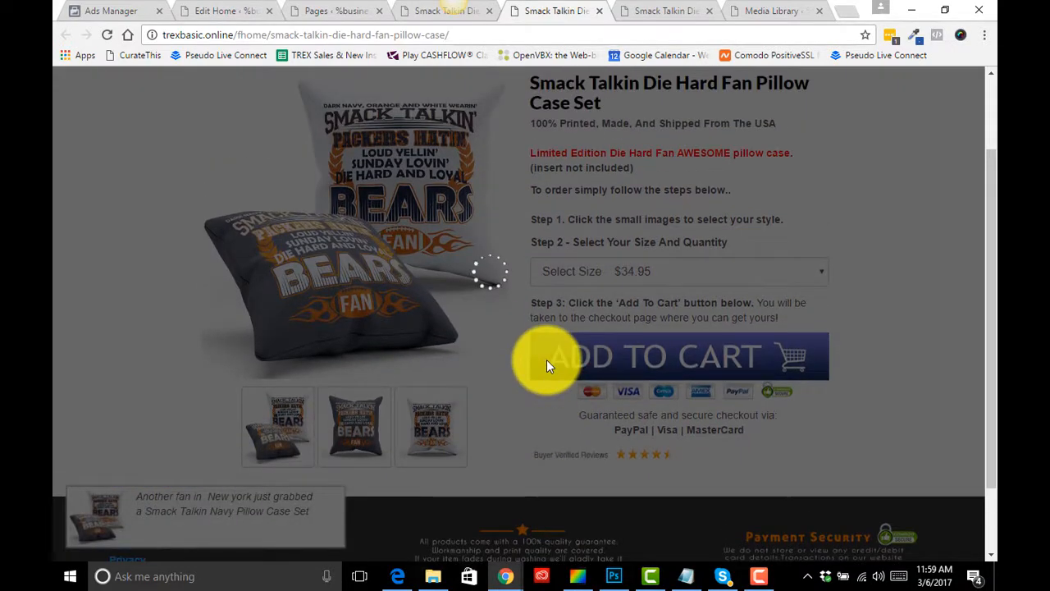
- View the white pillow thumbnail on the live pillow case set page and open its size options
scroll(536, 412, up, 2)
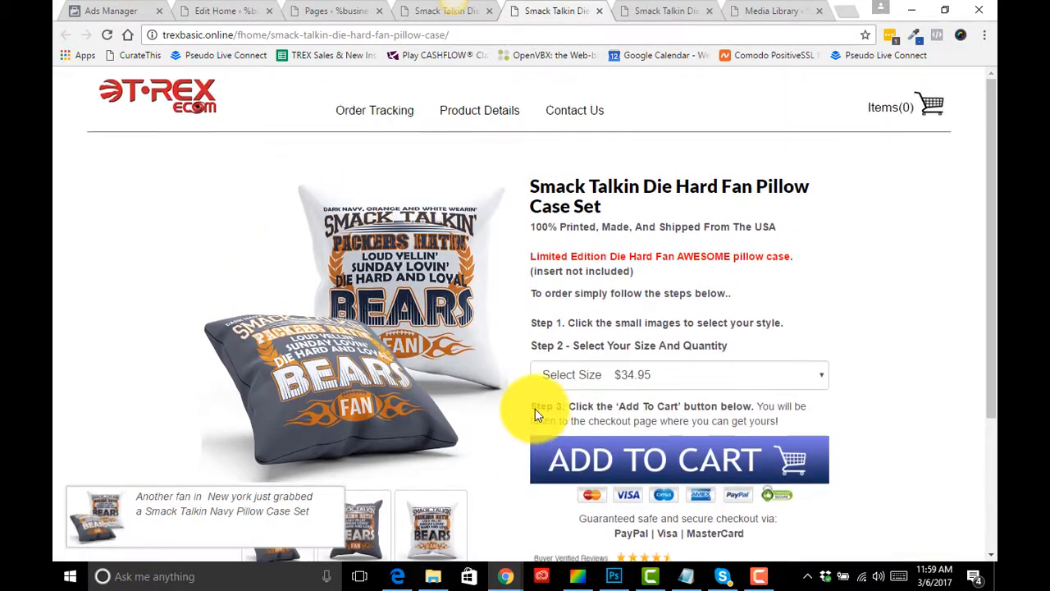
click(642, 380)
scroll(646, 386, down, 2)
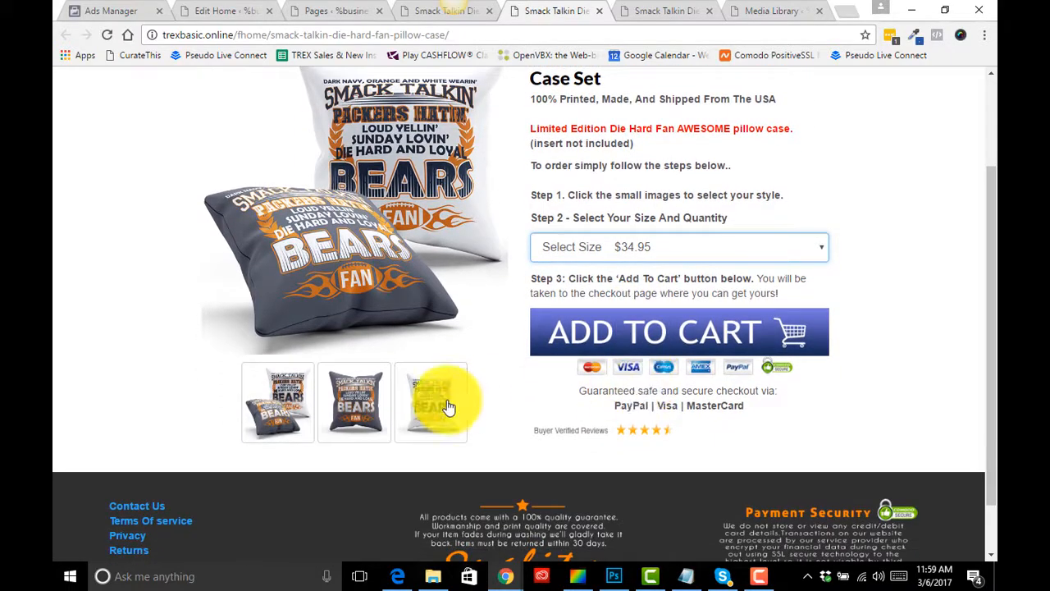
click(448, 407)
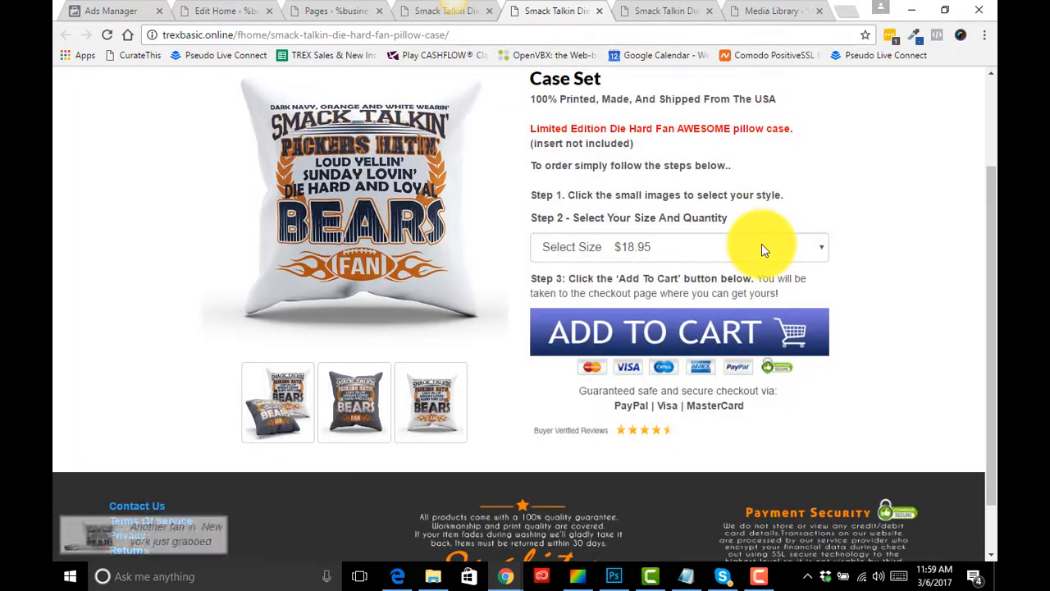
click(760, 246)
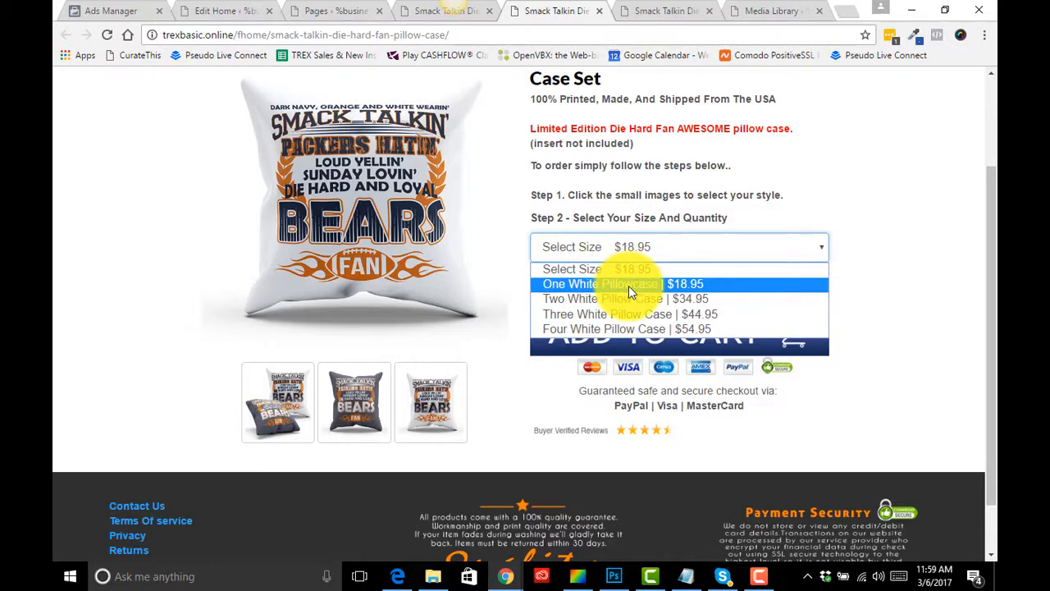
- Return to the admin and open the Smack Talkin White Pillow Case product for editing from the Product Styles list
click(209, 9)
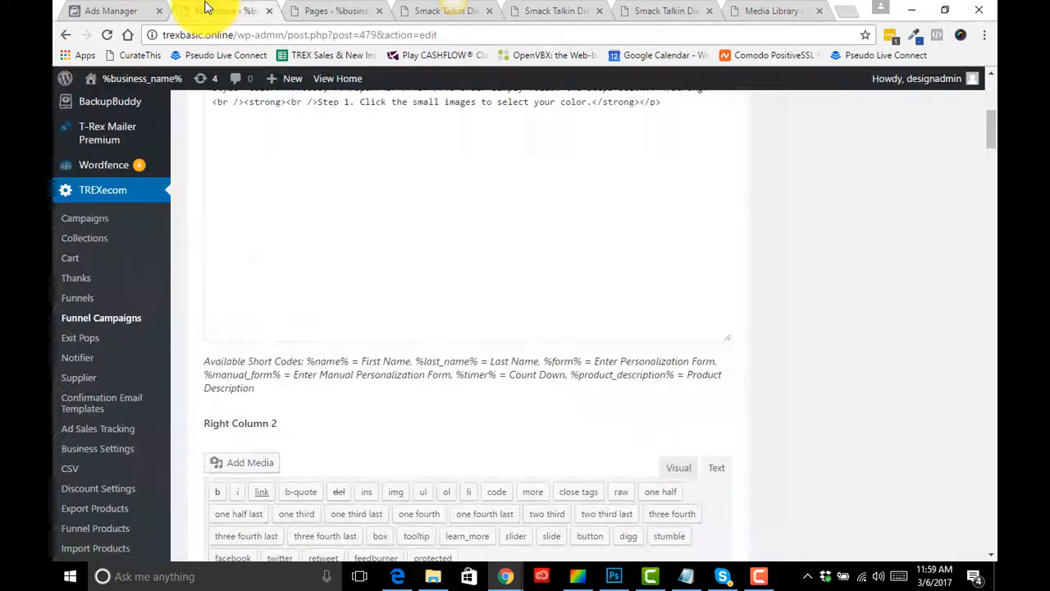
scroll(172, 361, down, 3)
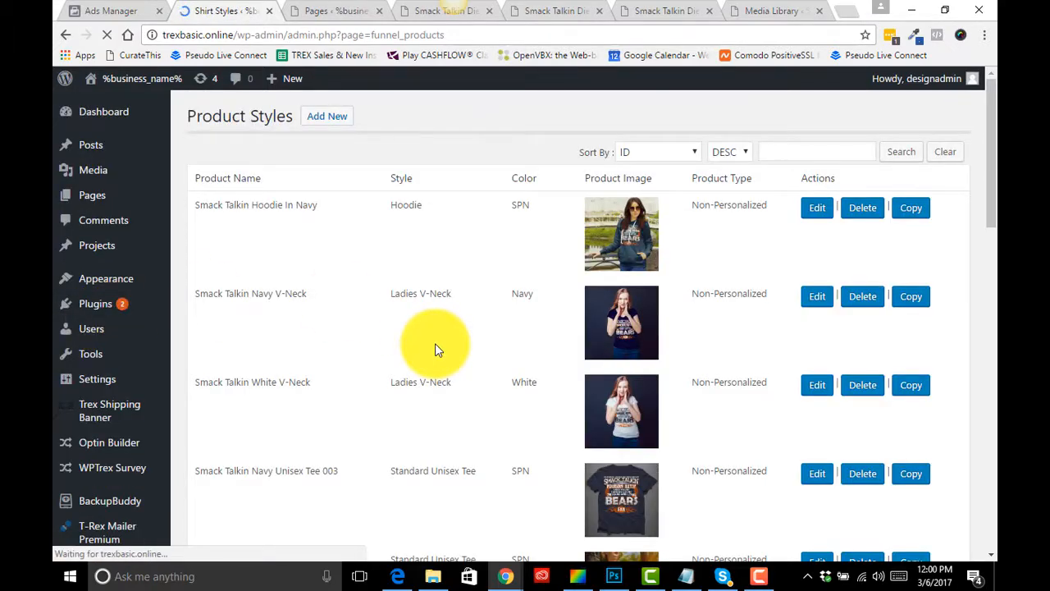
scroll(436, 348, down, 4)
scroll(436, 348, down, 8)
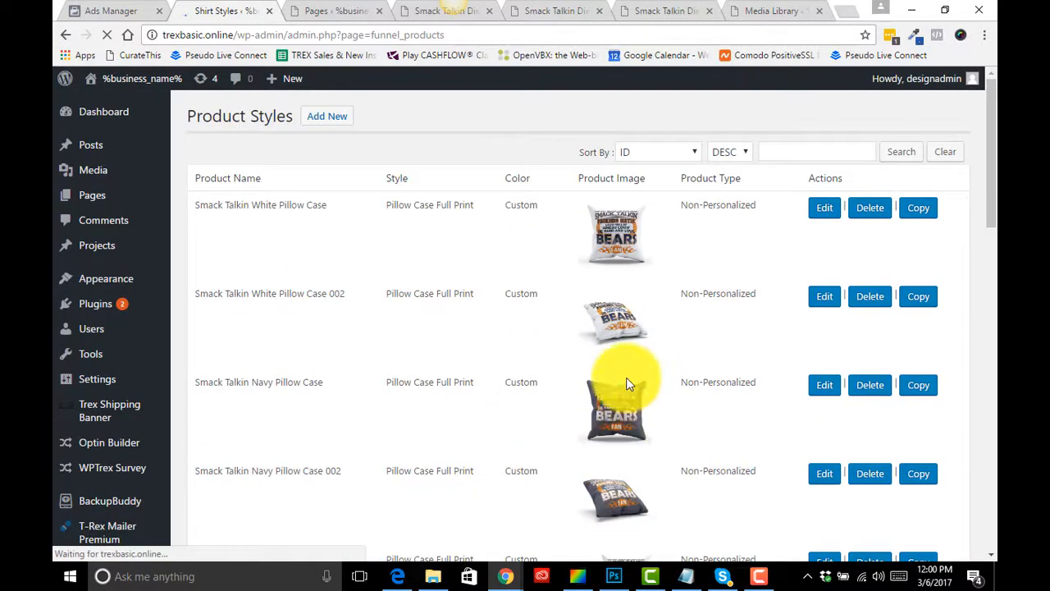
click(818, 212)
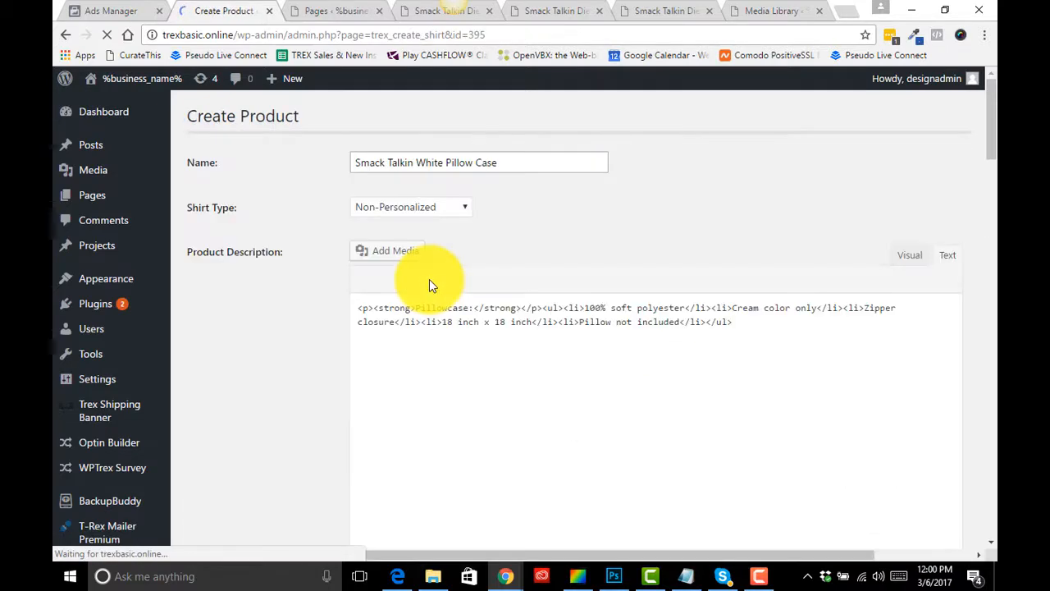
- Review the size, item price and shipping price rows in the white pillow case product's pricing table
scroll(303, 374, down, 8)
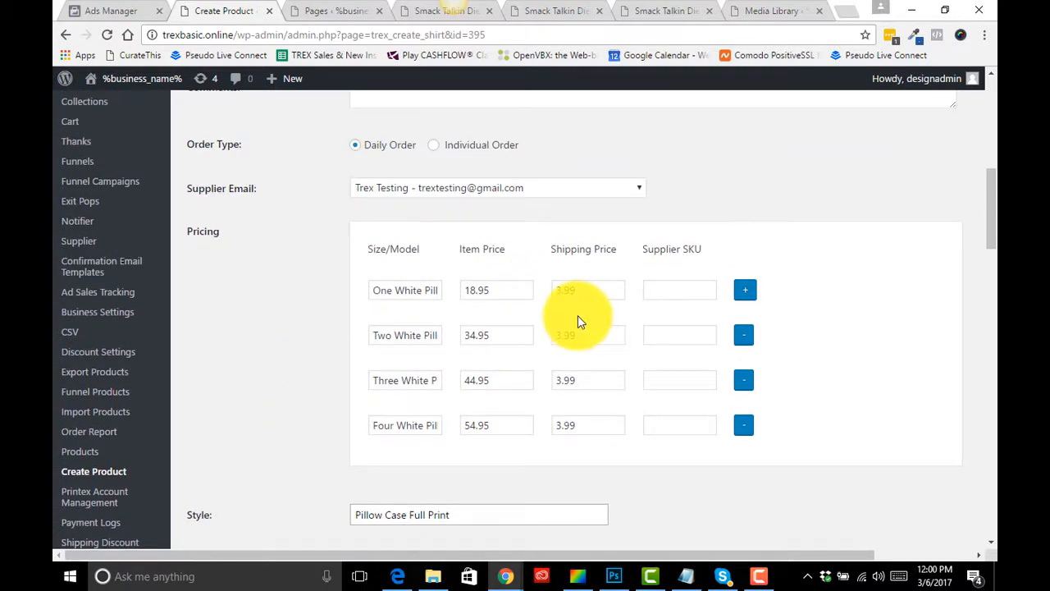
click(411, 338)
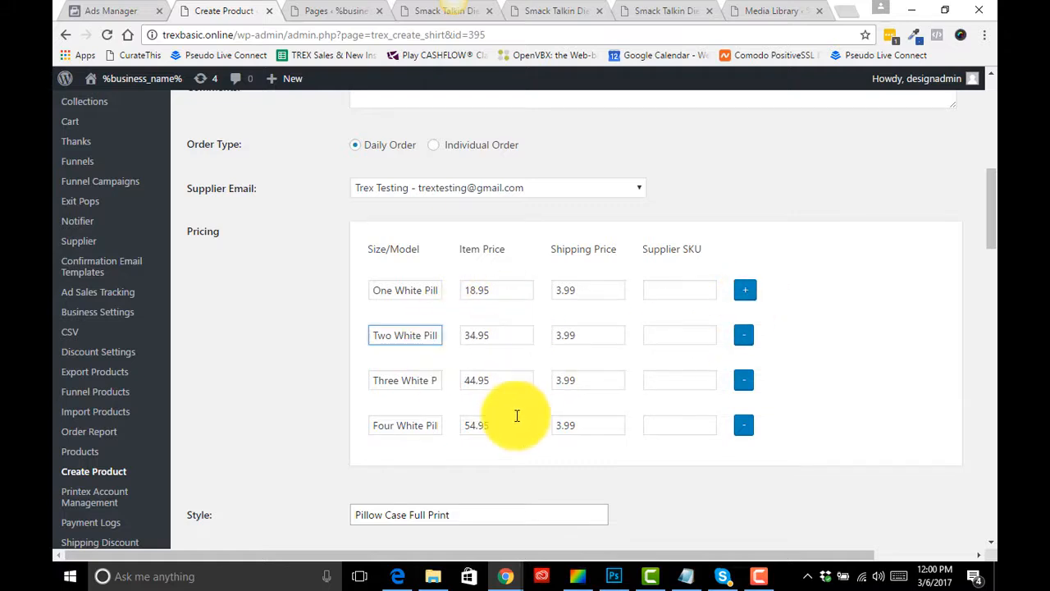
click(551, 399)
scroll(550, 398, up, 1)
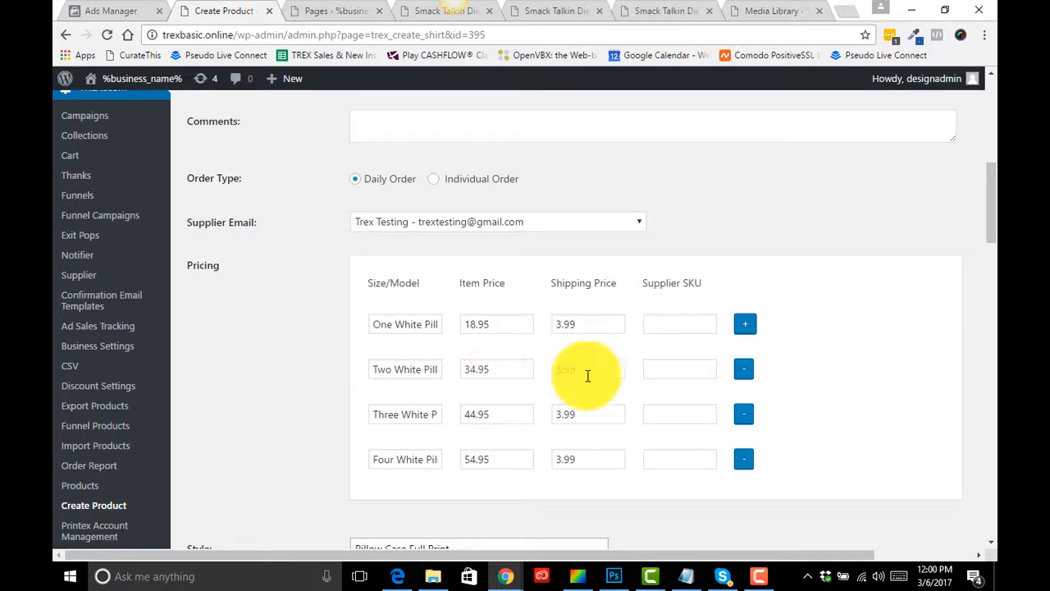
scroll(556, 411, down, 2)
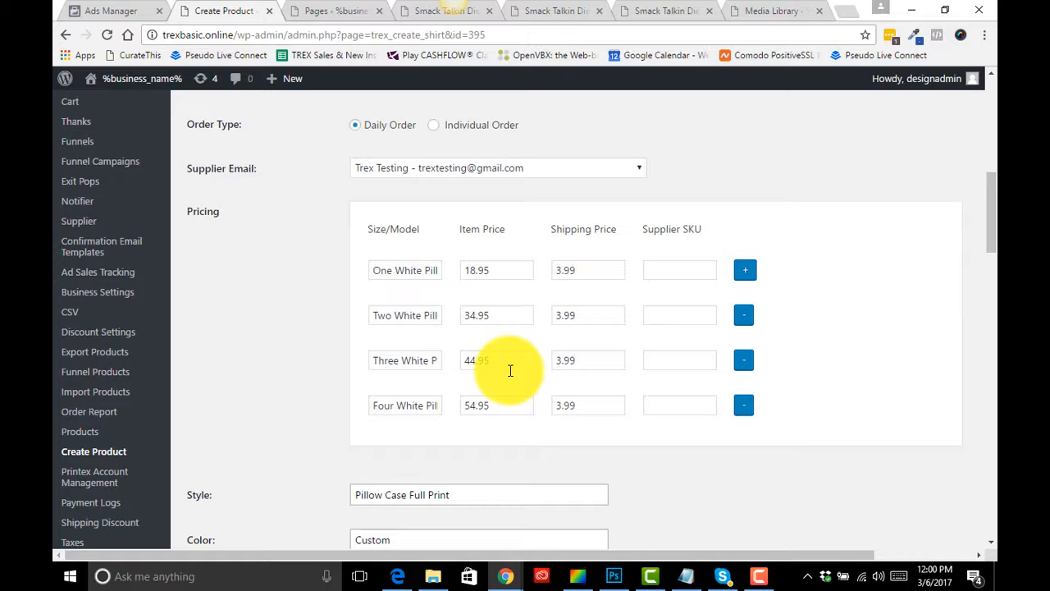
click(743, 272)
click(743, 272)
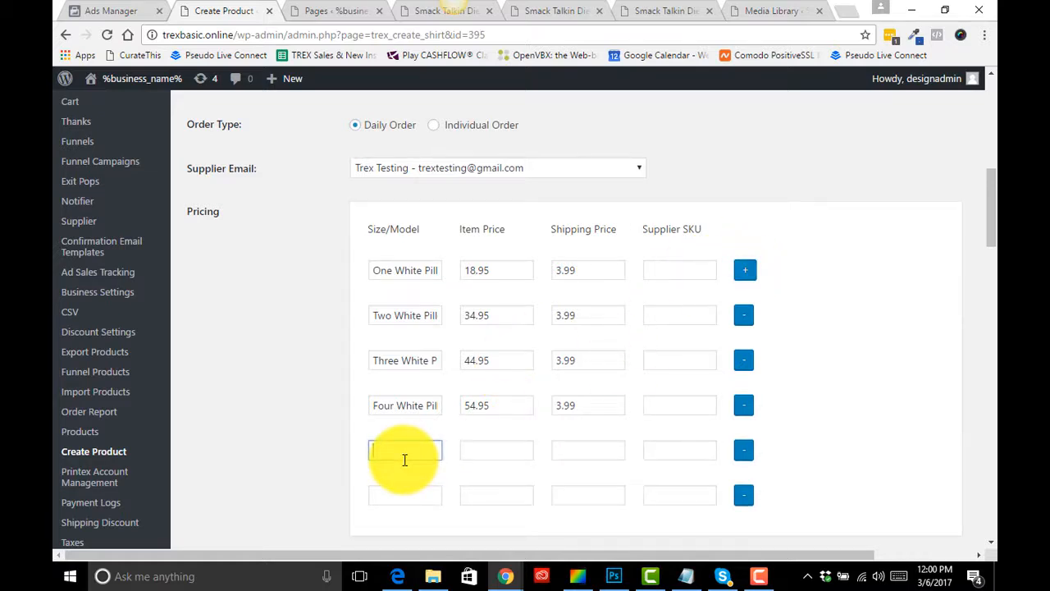
click(744, 497)
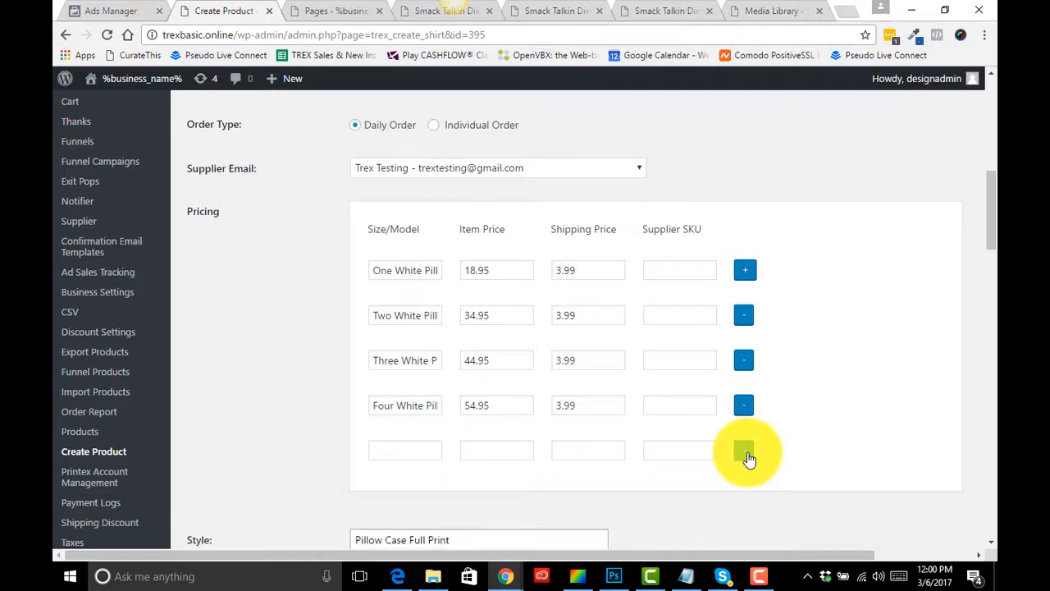
click(746, 454)
scroll(328, 351, down, 1)
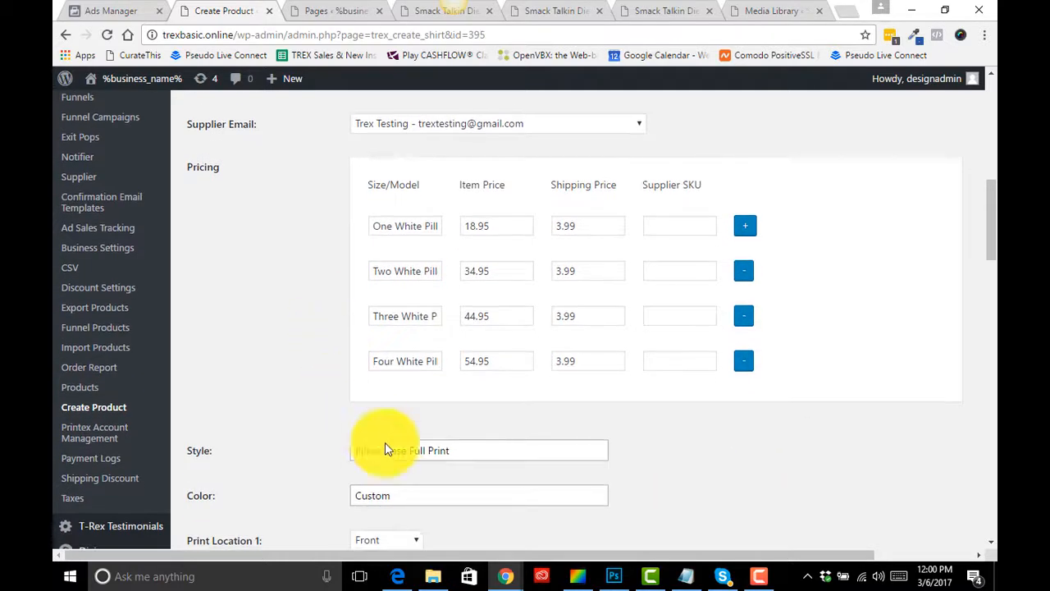